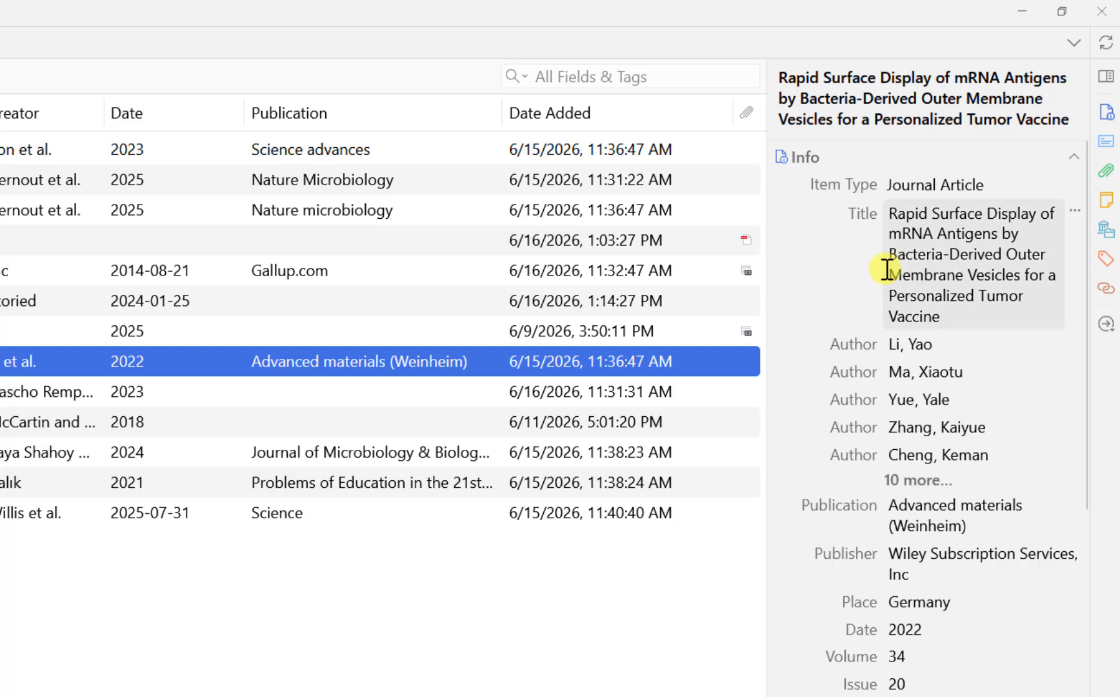
Lowercase the initial letters of "Surface" and "Display" in the title of the mRNA antigens tumor vaccine article
{"action": "left_click", "coordinate": [945, 218]}
{"action": "key", "text": "BackSpace"}
{"action": "type", "text": "s"}
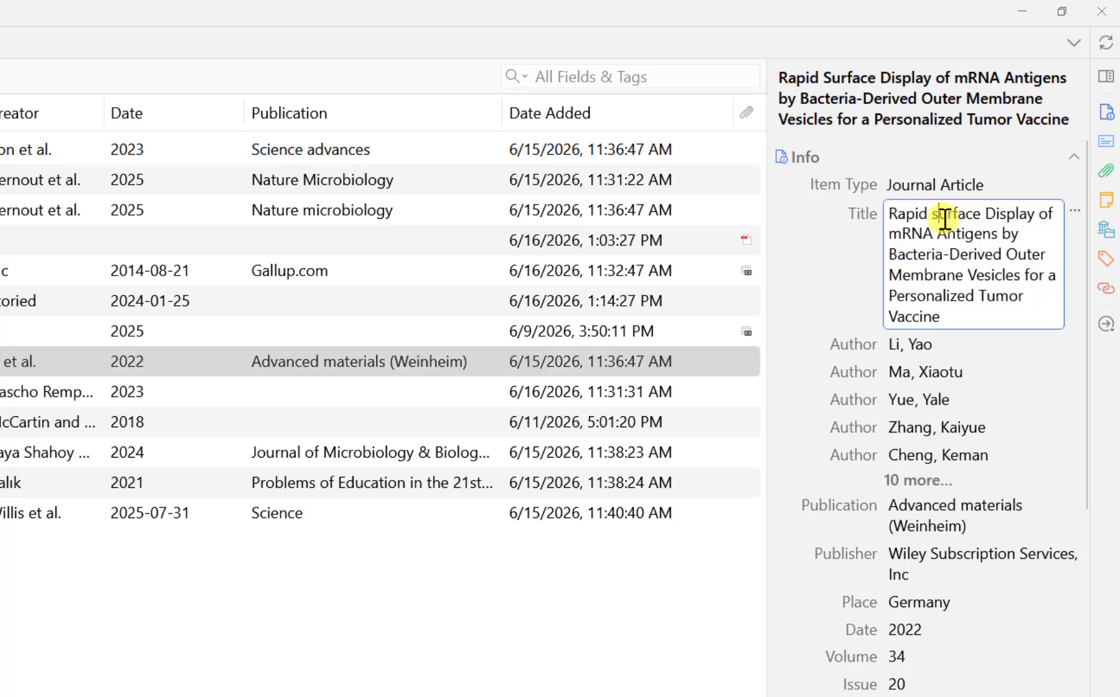
{"action": "left_click", "coordinate": [995, 215]}
{"action": "key", "text": "BackSpace"}
{"action": "type", "text": "d"}
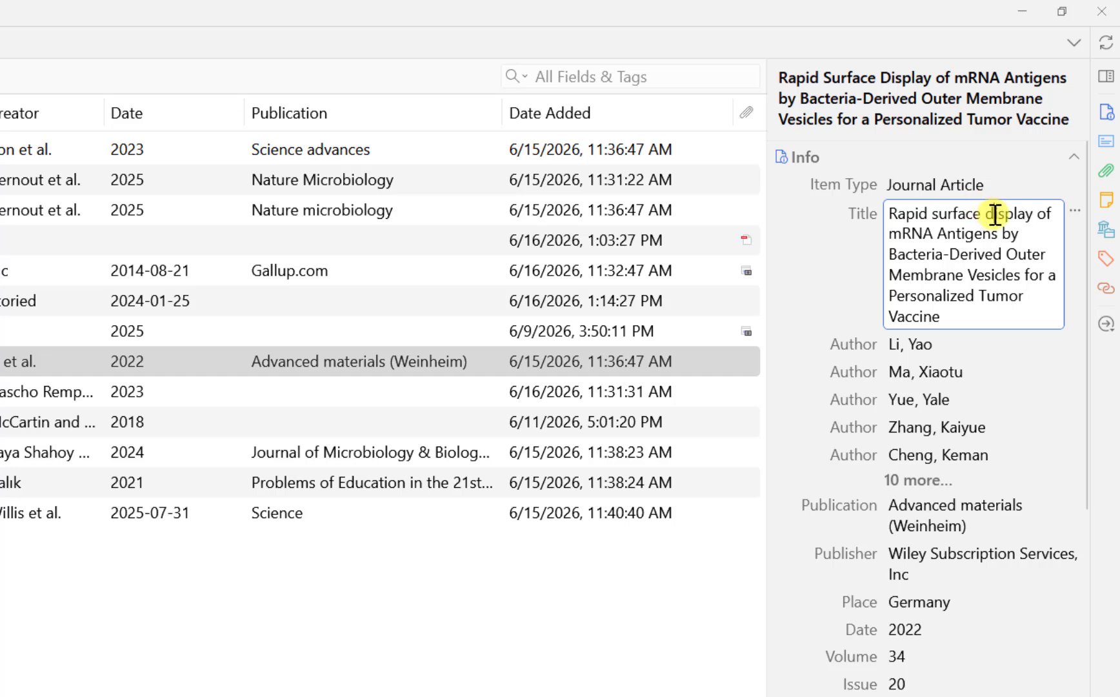
Convert the mRNA antigens tumor vaccine article's whole title to sentence case
{"action": "left_click", "coordinate": [1074, 216]}
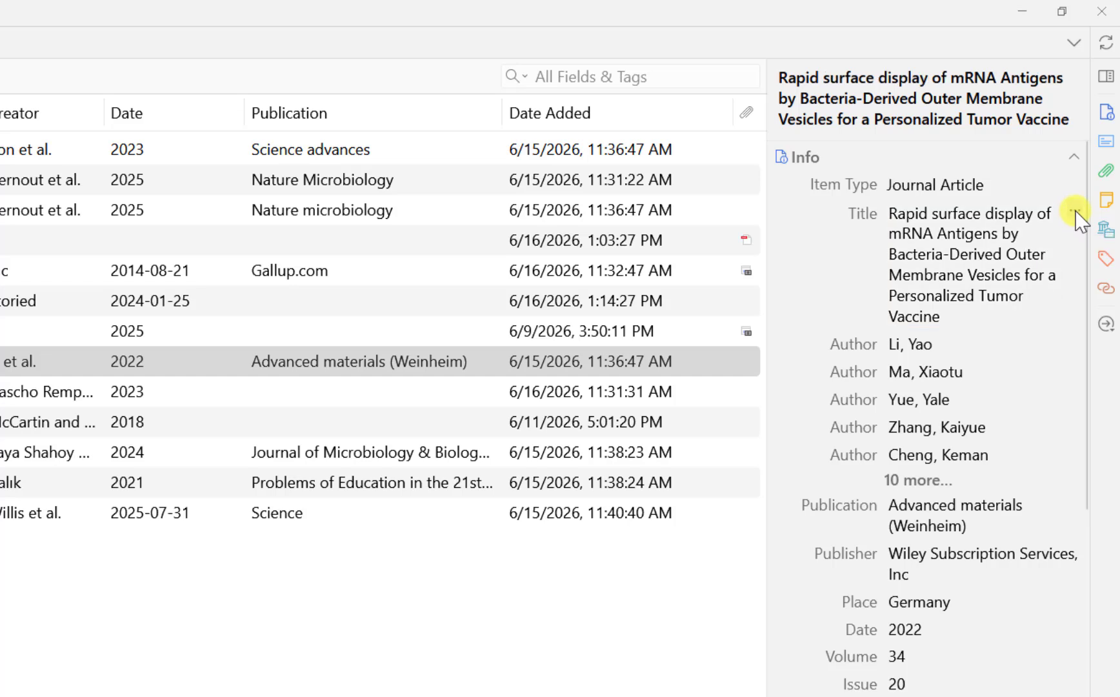
{"action": "left_click", "coordinate": [1074, 211]}
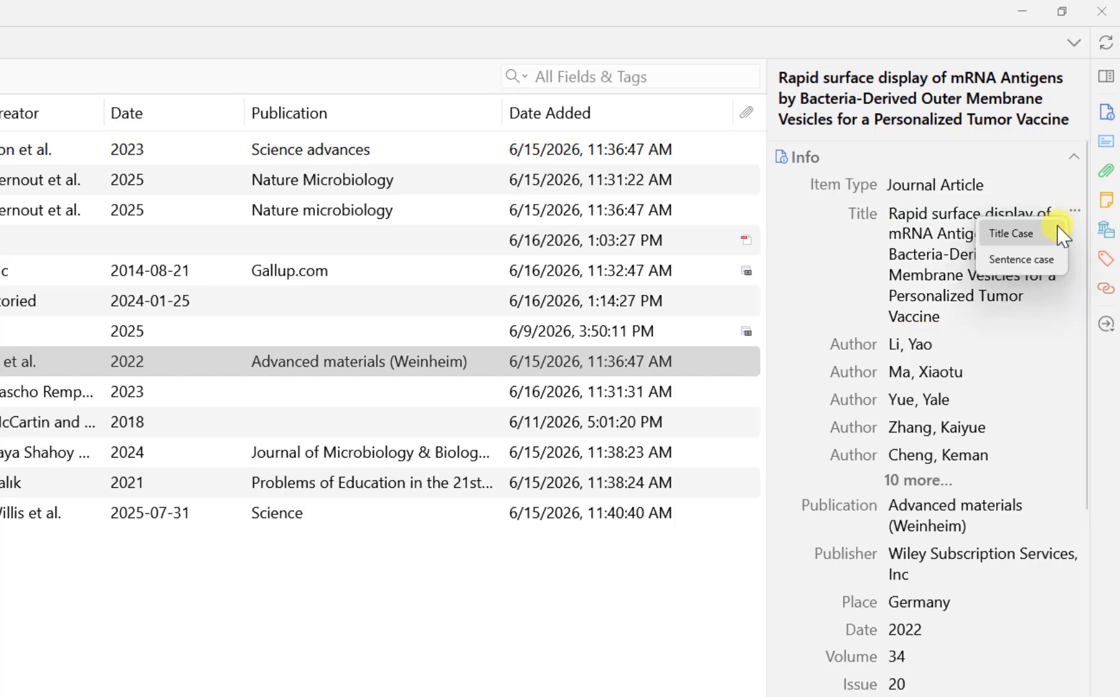
{"action": "left_click", "coordinate": [1046, 260]}
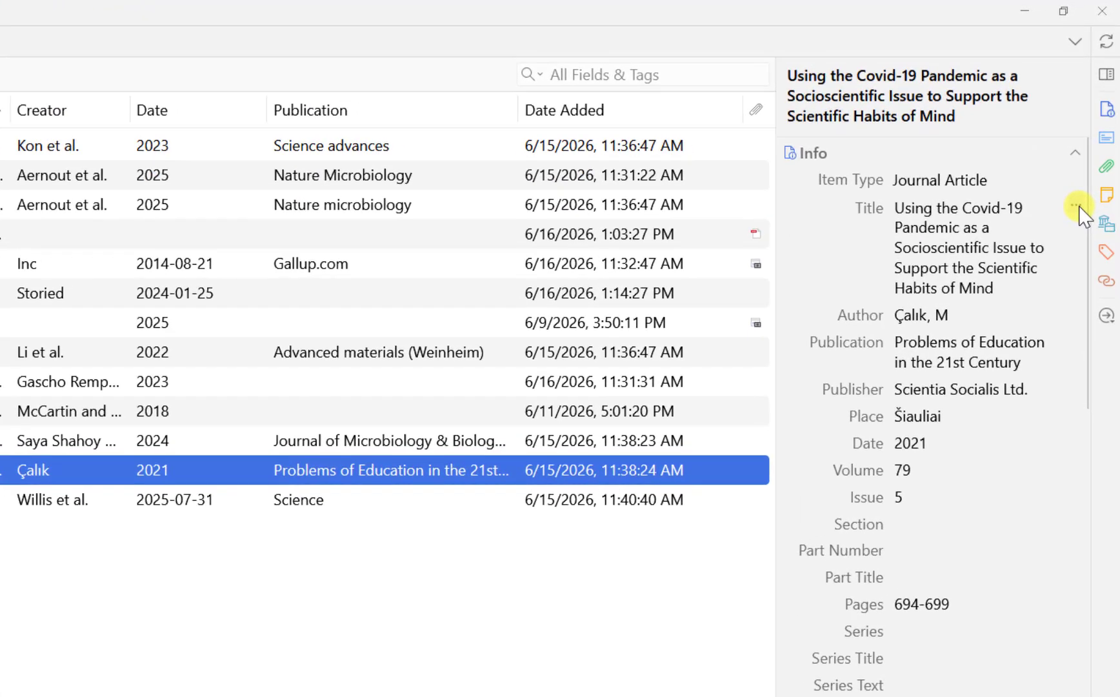
Convert the Covid-19 pandemic article's title to sentence case and capitalize the acronym as "COVID"
{"action": "left_click", "coordinate": [1074, 206]}
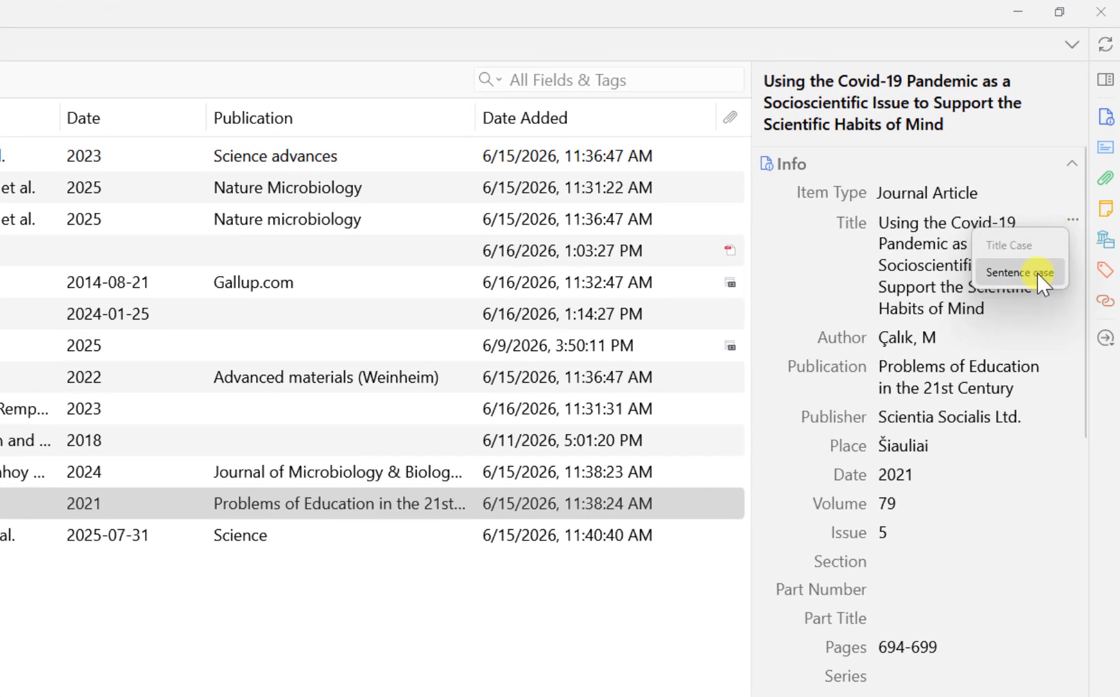
{"action": "left_click", "coordinate": [1020, 272]}
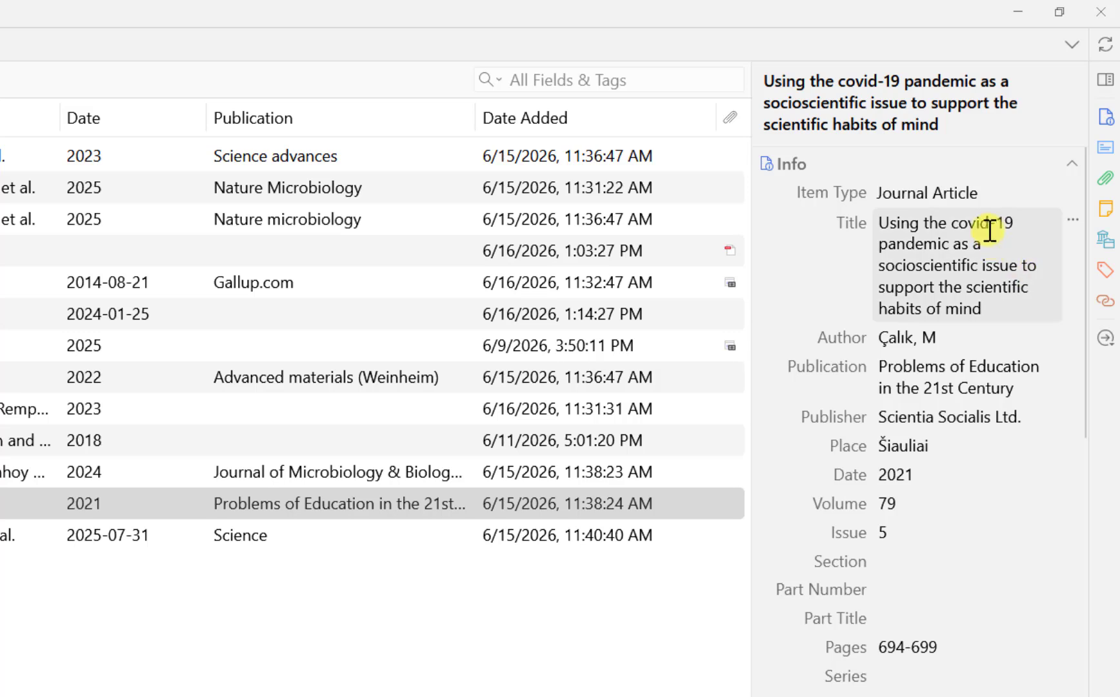
{"action": "left_click_drag", "start_coordinate": [989, 224], "coordinate": [953, 227]}
{"action": "type", "text": "COVID"}
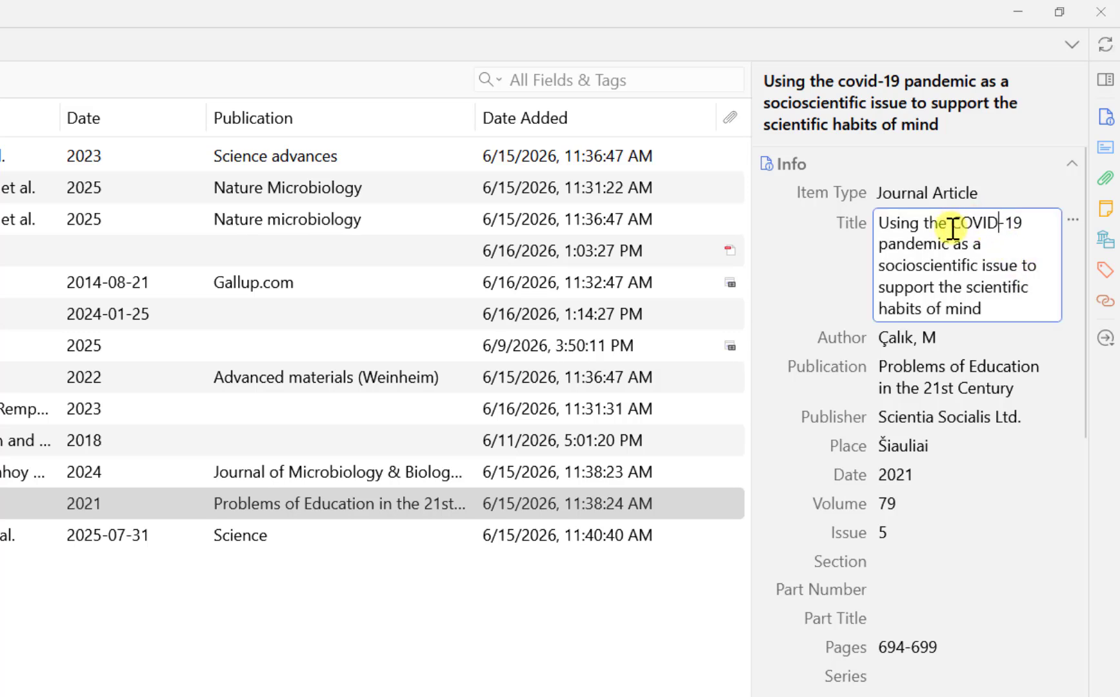
{"action": "left_click", "coordinate": [971, 266]}
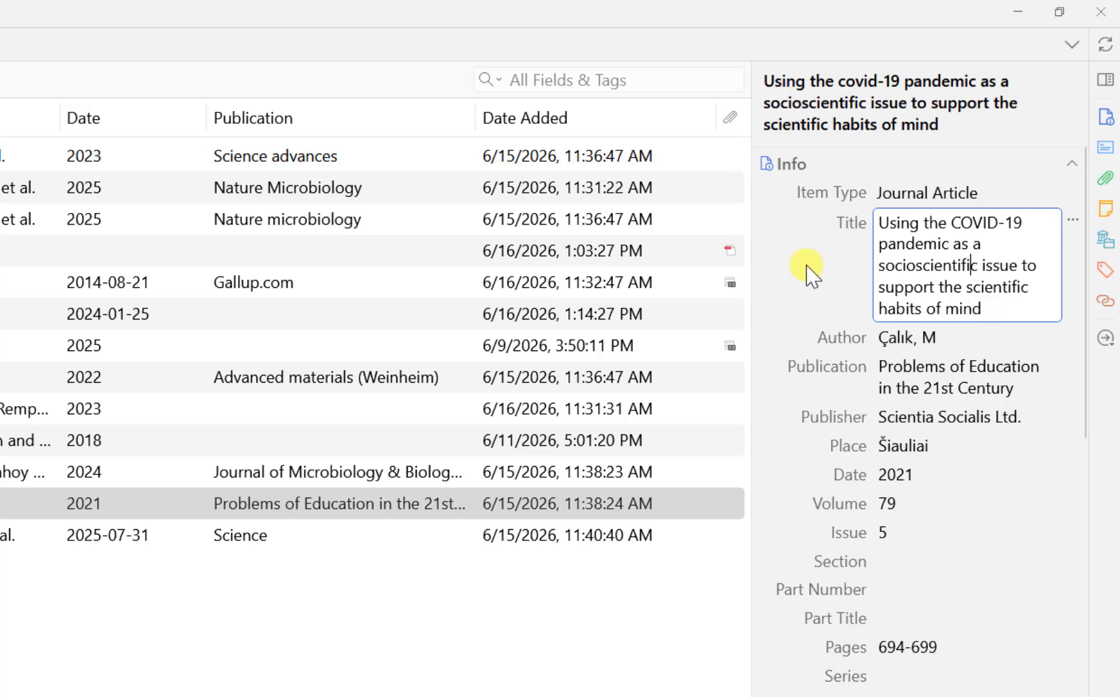
{"action": "key", "text": "Return"}
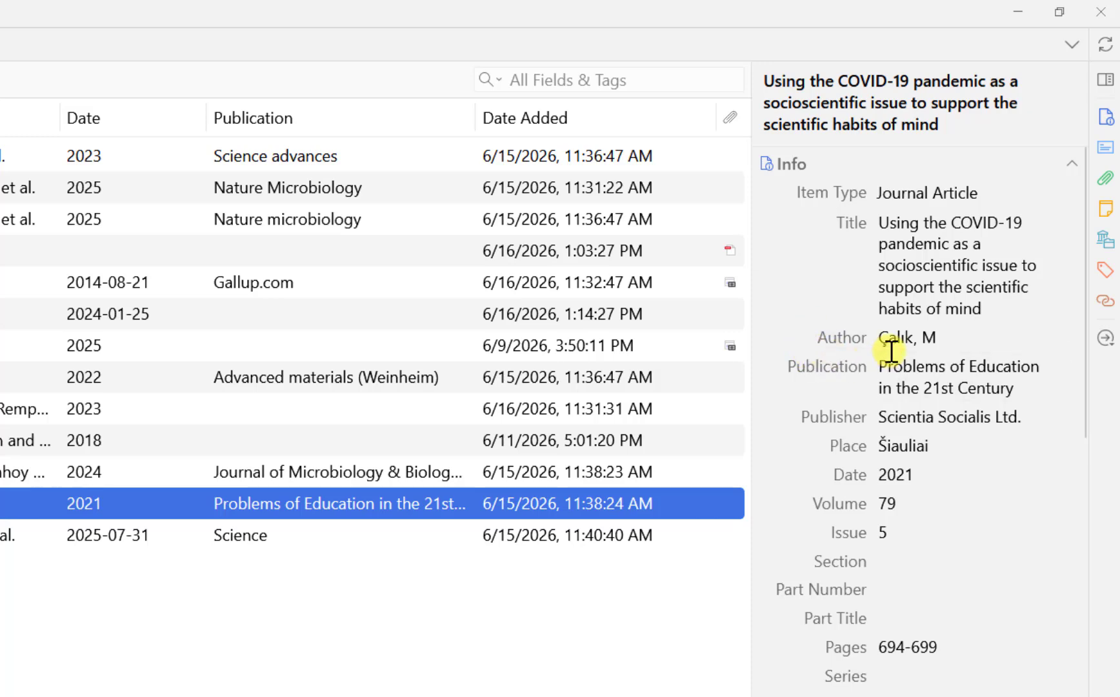
Open the COVID-19 article's author first-name field for editing and copy the author's full first name from the ProQuest PDF in the browser
{"action": "left_click", "coordinate": [934, 340]}
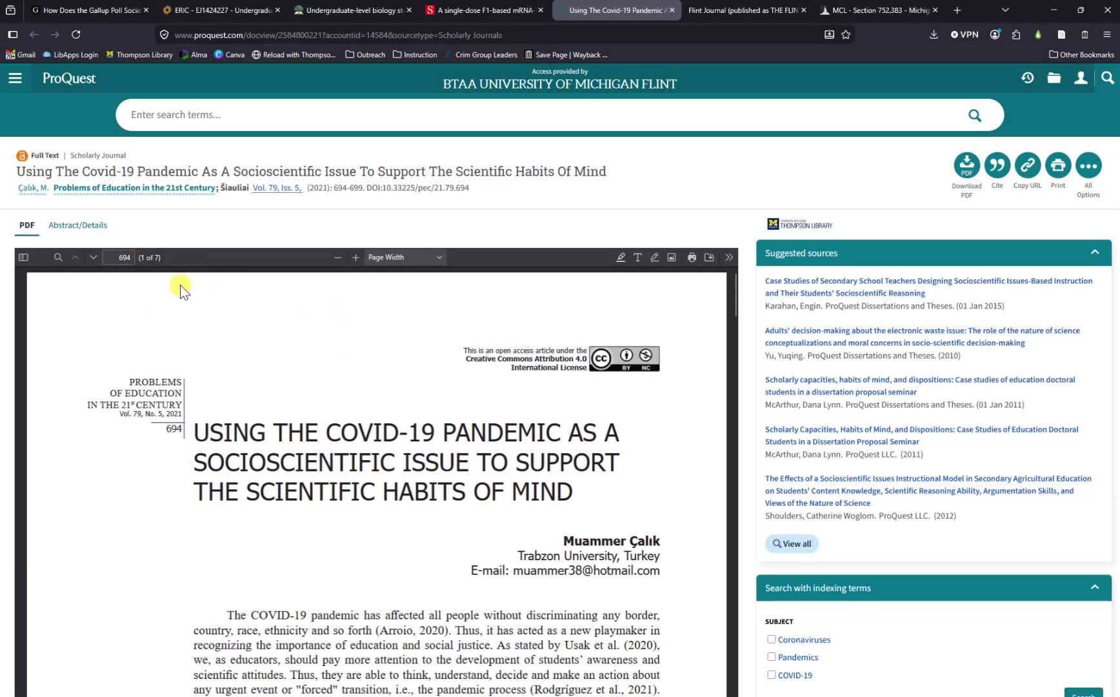
{"action": "scroll", "coordinate": [180, 284], "scroll_direction": "down", "scroll_amount": 2}
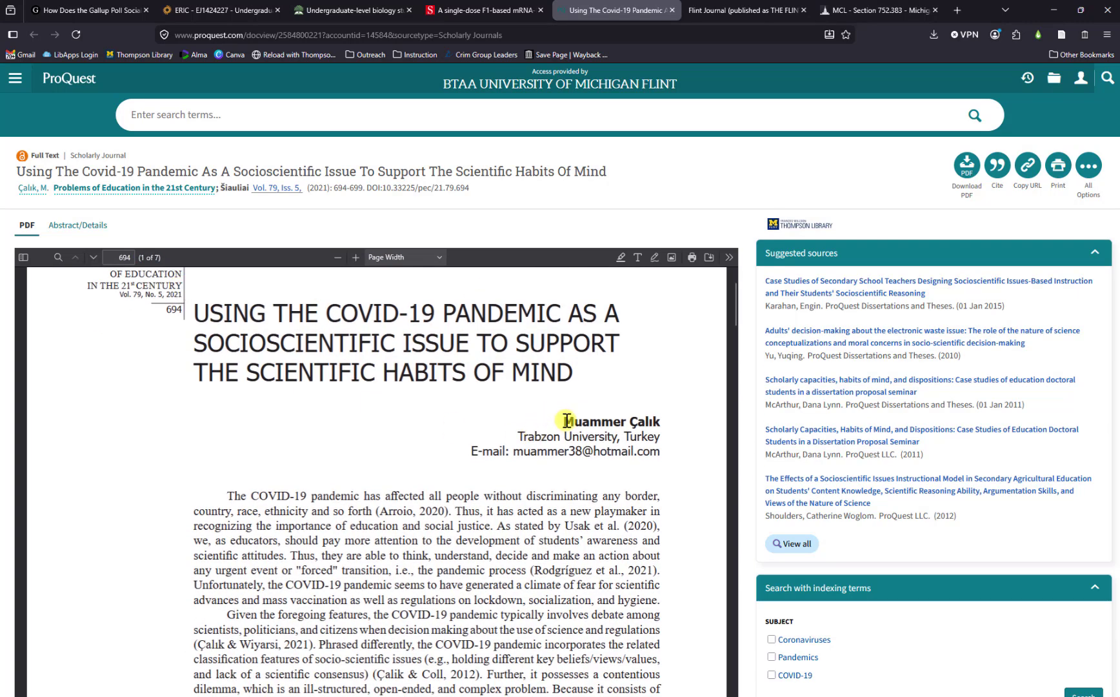
{"action": "left_click_drag", "start_coordinate": [563, 420], "coordinate": [621, 421]}
{"action": "key", "text": "ctrl+c"}
{"action": "right_click", "coordinate": [621, 423]}
{"action": "left_click", "coordinate": [624, 434]}
Switch back to Zotero and replace the author's first initial in the COVID-19 article with the copied full first name
{"action": "key", "text": "alt+Tab"}
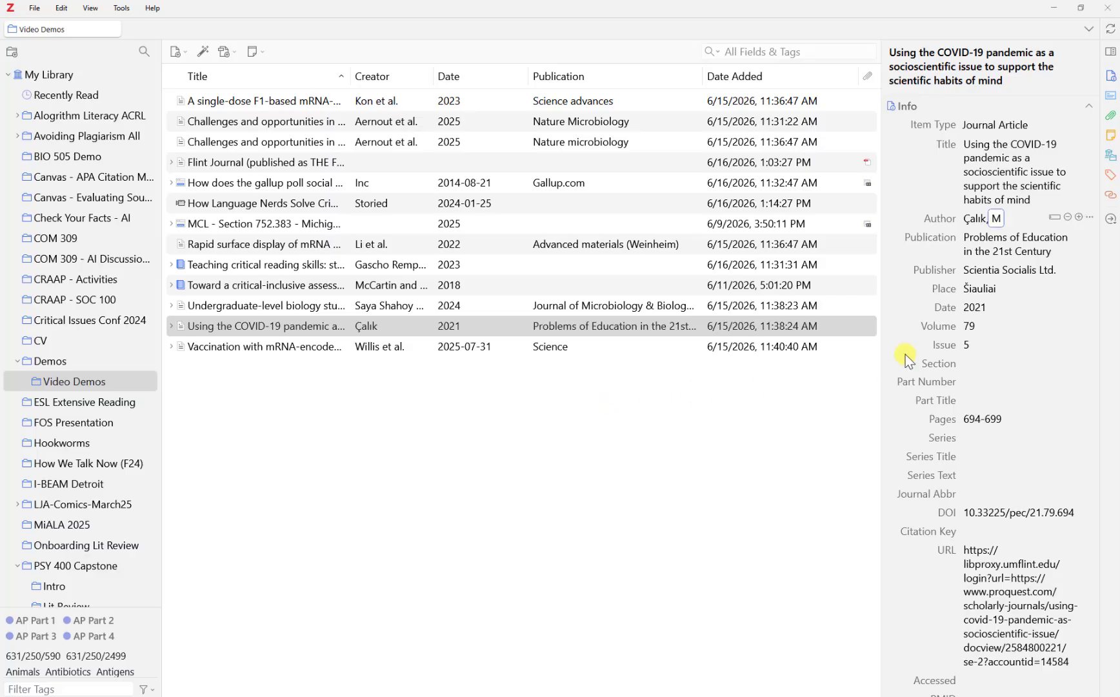
{"action": "left_click", "coordinate": [996, 219]}
{"action": "double_click", "coordinate": [1001, 220]}
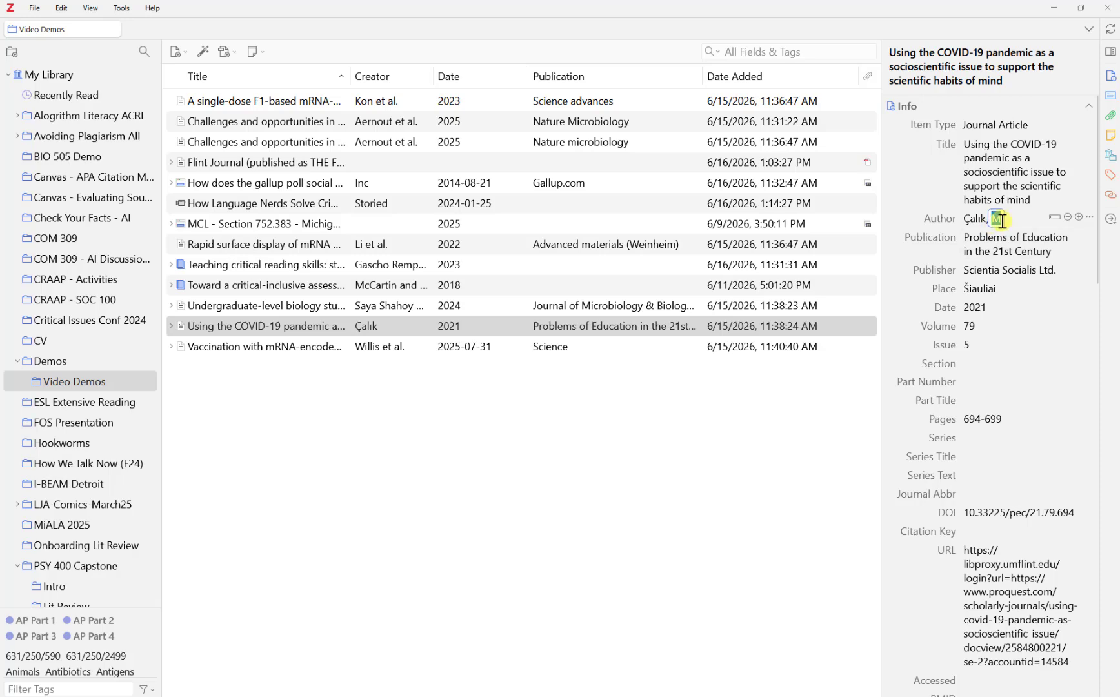
{"action": "key", "text": "ctrl+v"}
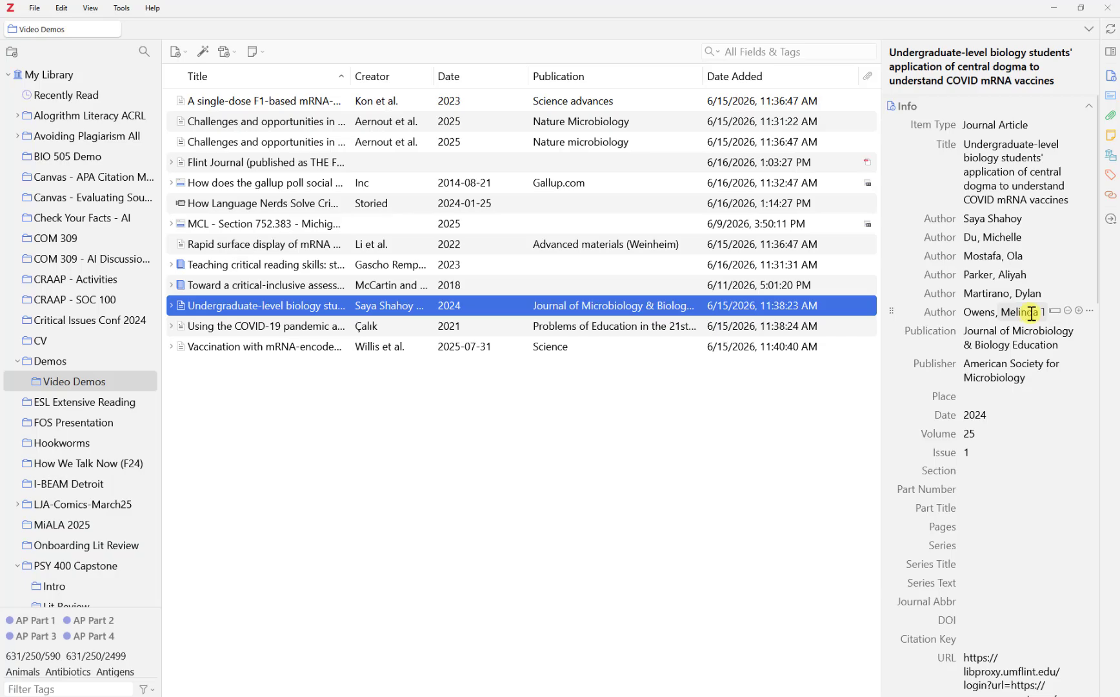
Check the biology students article's author names on its ERIC record and switch the first author in Zotero to two name fields
{"action": "key", "text": "alt+Tab"}
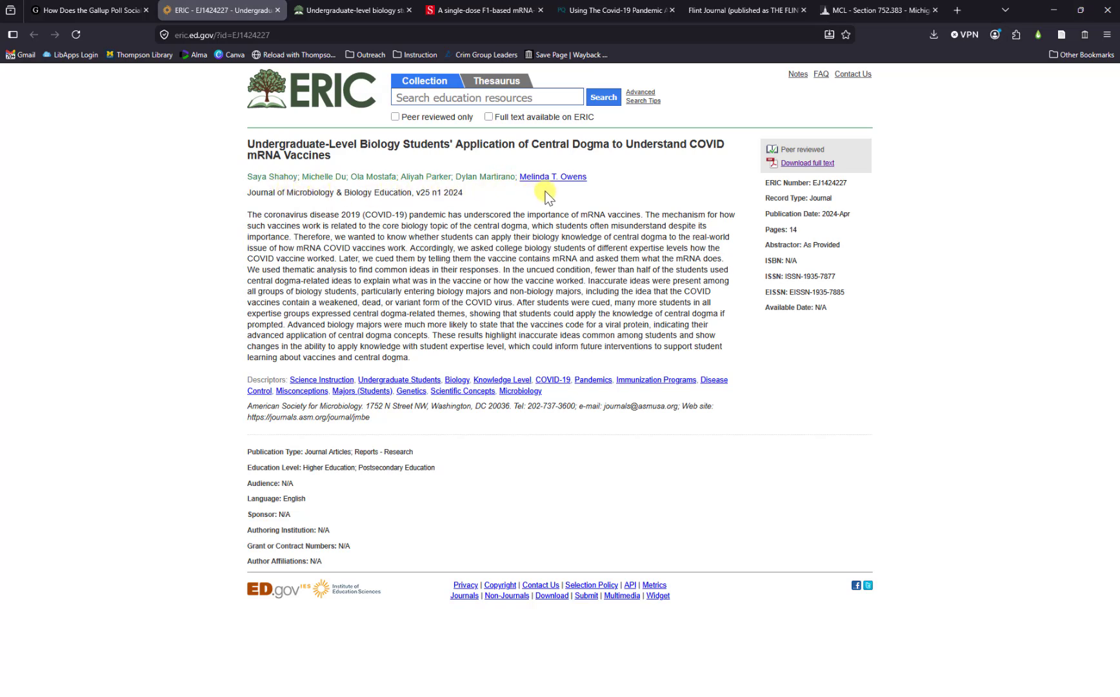
{"action": "key", "text": "alt+Tab"}
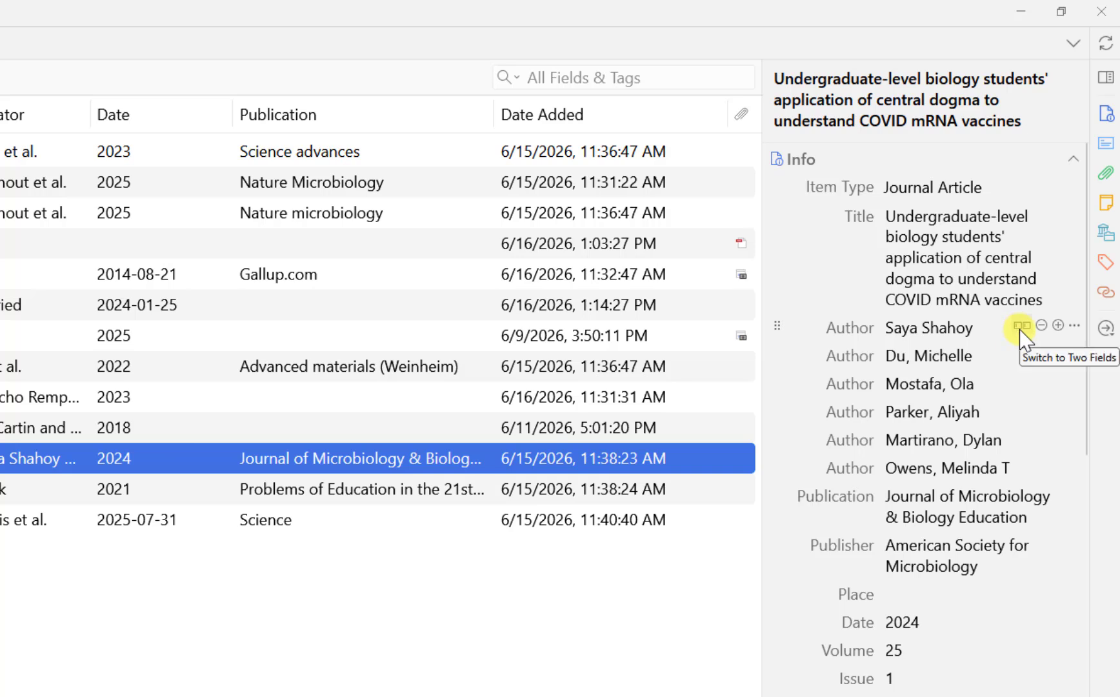
{"action": "left_click", "coordinate": [1021, 326]}
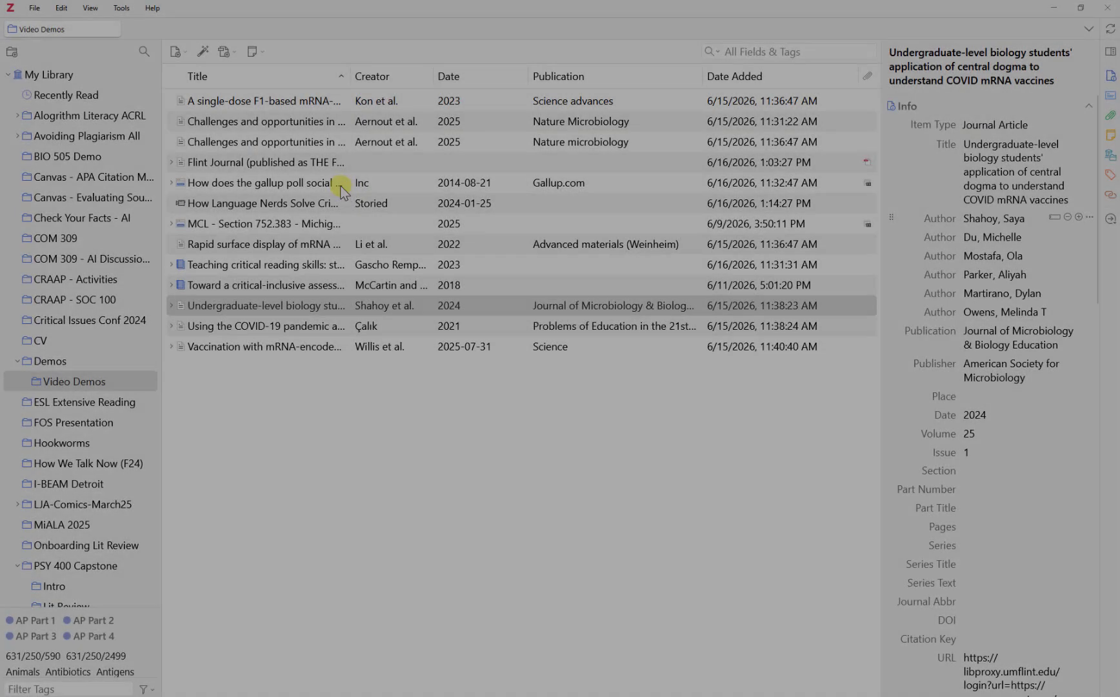
Select the Gallup poll social series web page item and switch its organizational author to a single name field
{"action": "left_click", "coordinate": [341, 184]}
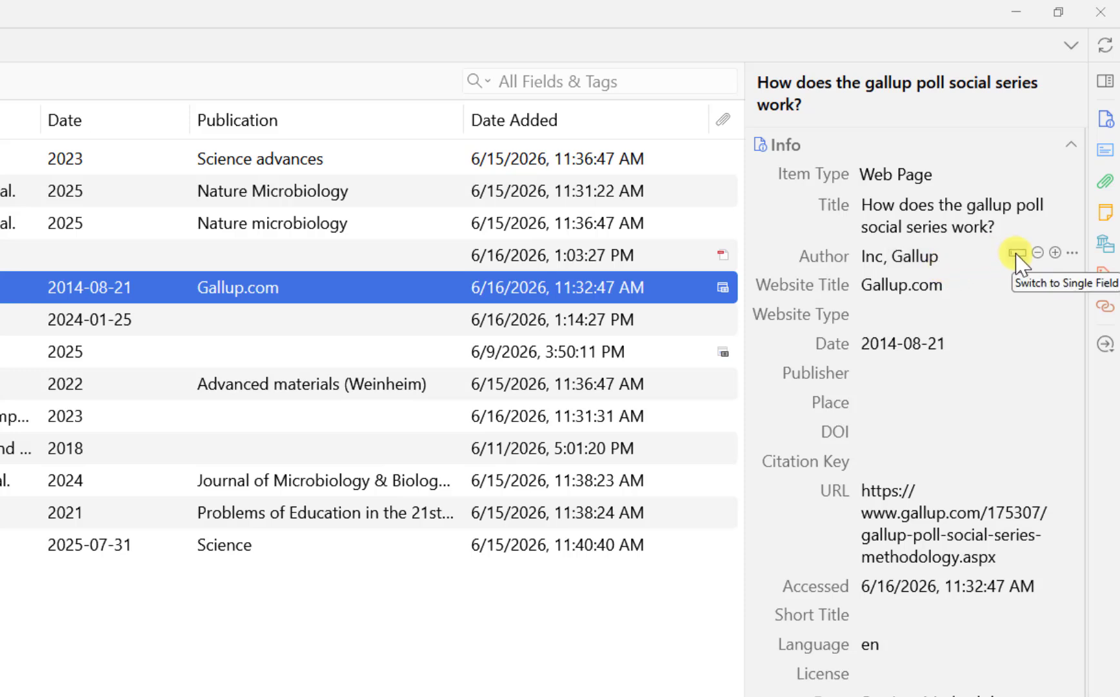
{"action": "left_click", "coordinate": [1016, 255]}
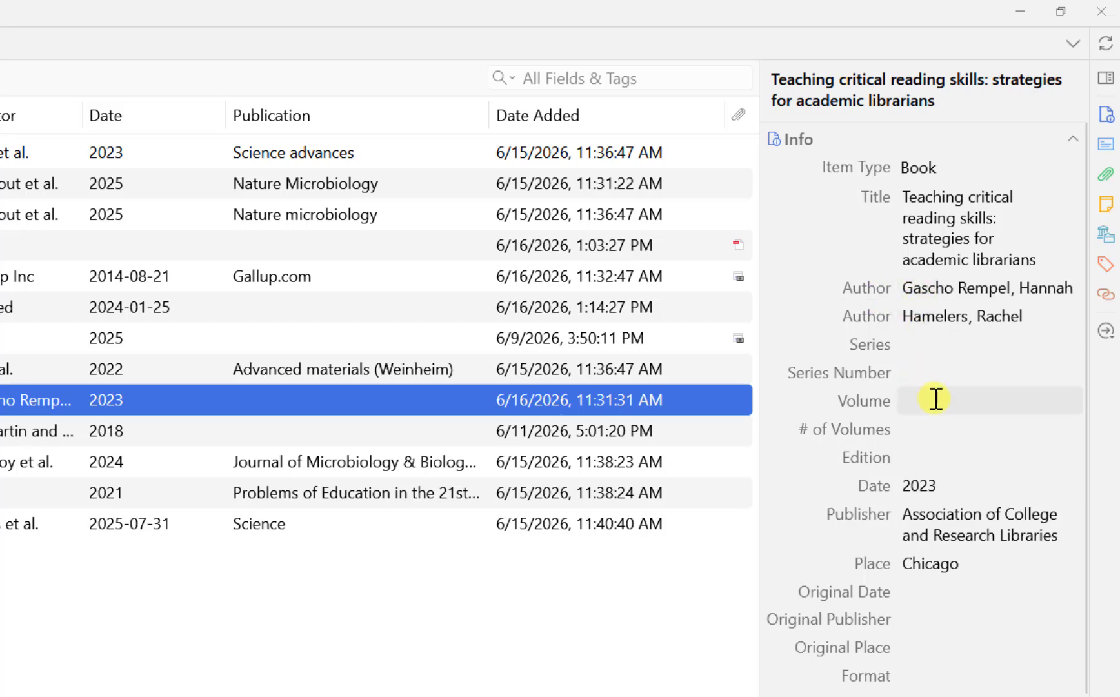
Change the role of both authors of the book "Teaching critical reading skills" to Editor
{"action": "left_click", "coordinate": [849, 291]}
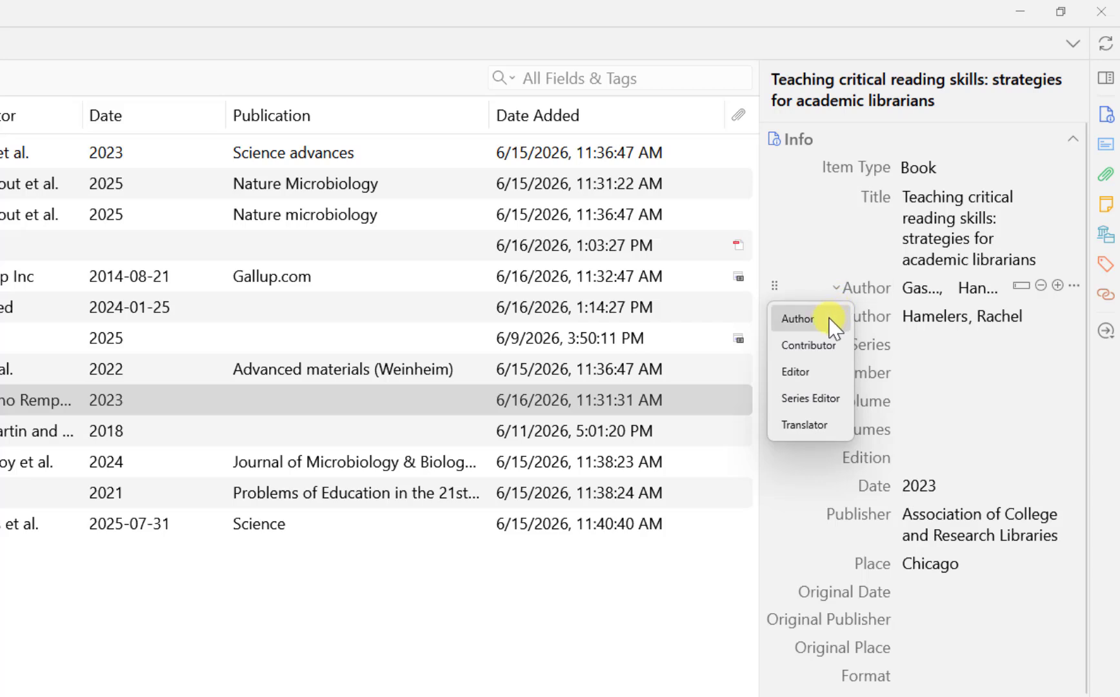
{"action": "left_click", "coordinate": [822, 374]}
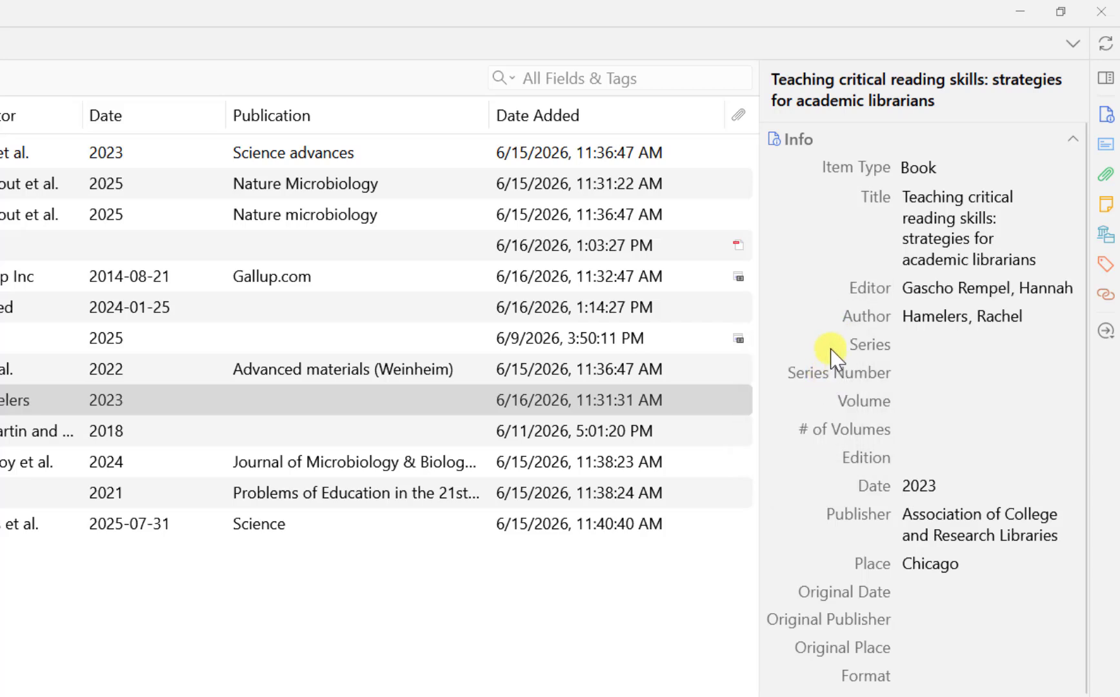
{"action": "left_click", "coordinate": [846, 314]}
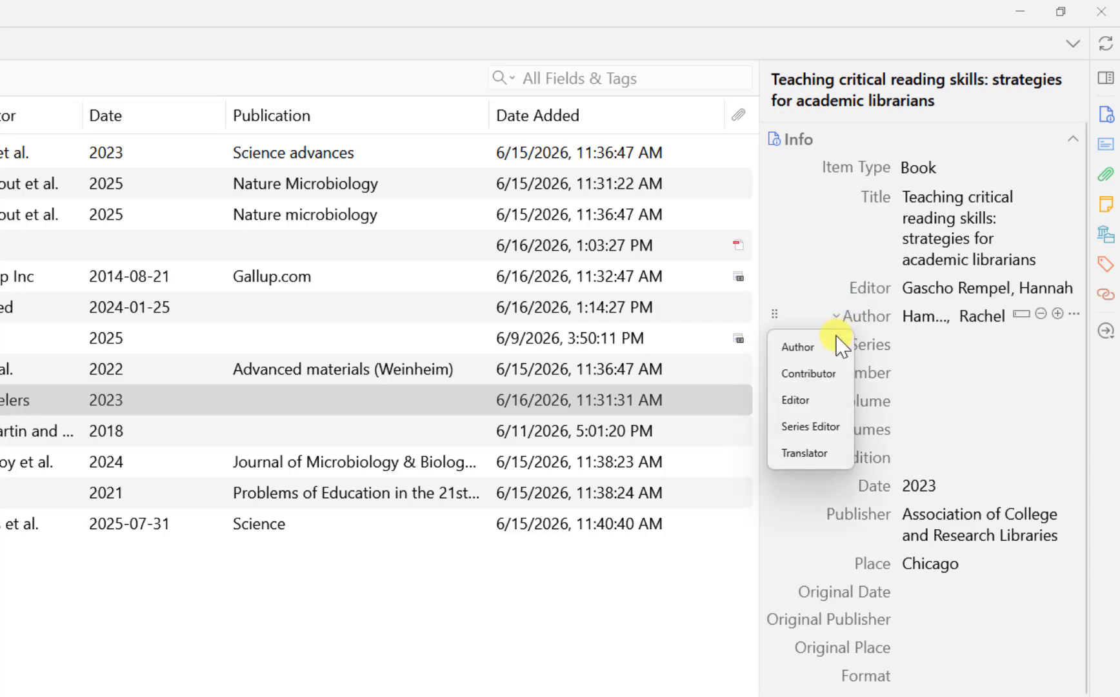
{"action": "left_click", "coordinate": [820, 403]}
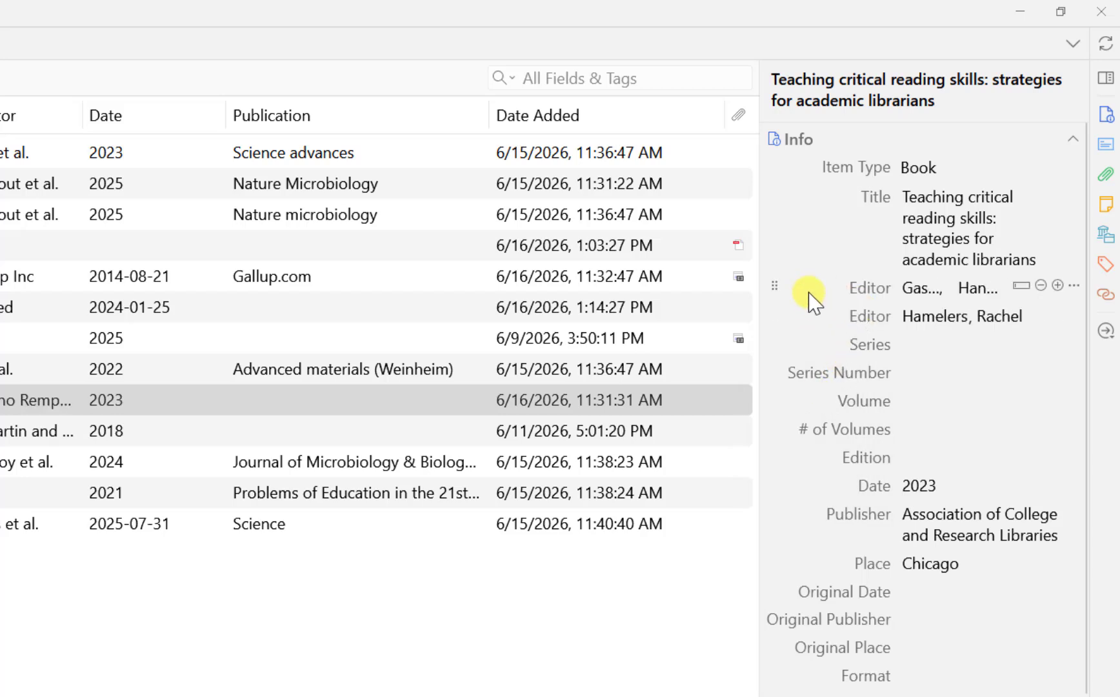
{"action": "left_click", "coordinate": [939, 173]}
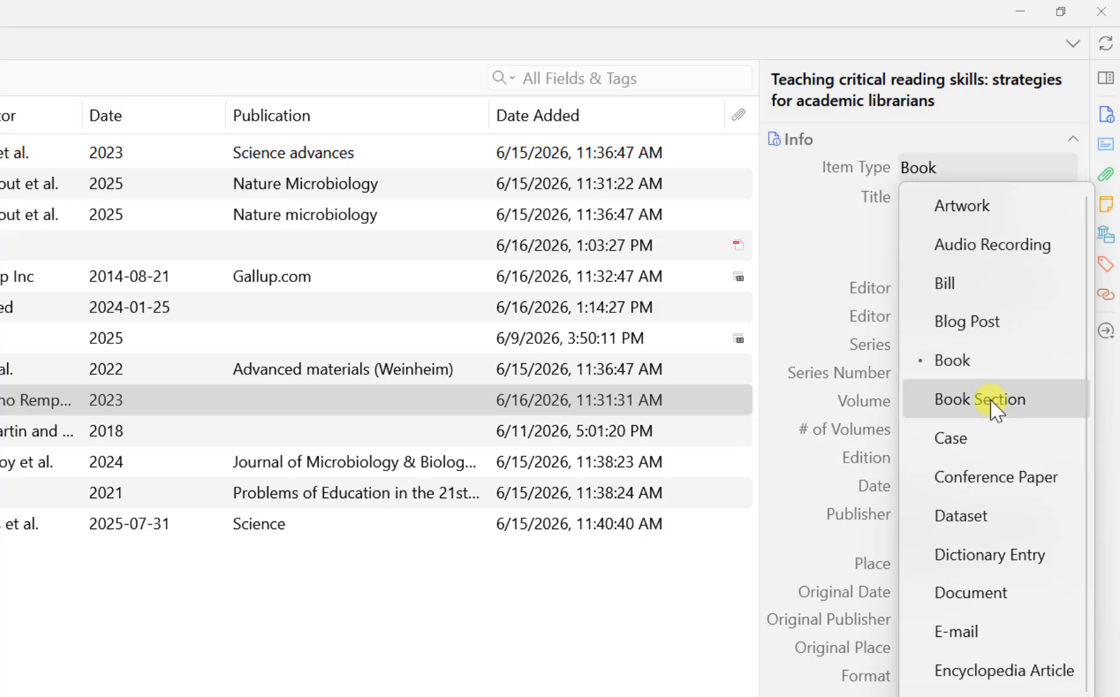
{"action": "left_click", "coordinate": [805, 213]}
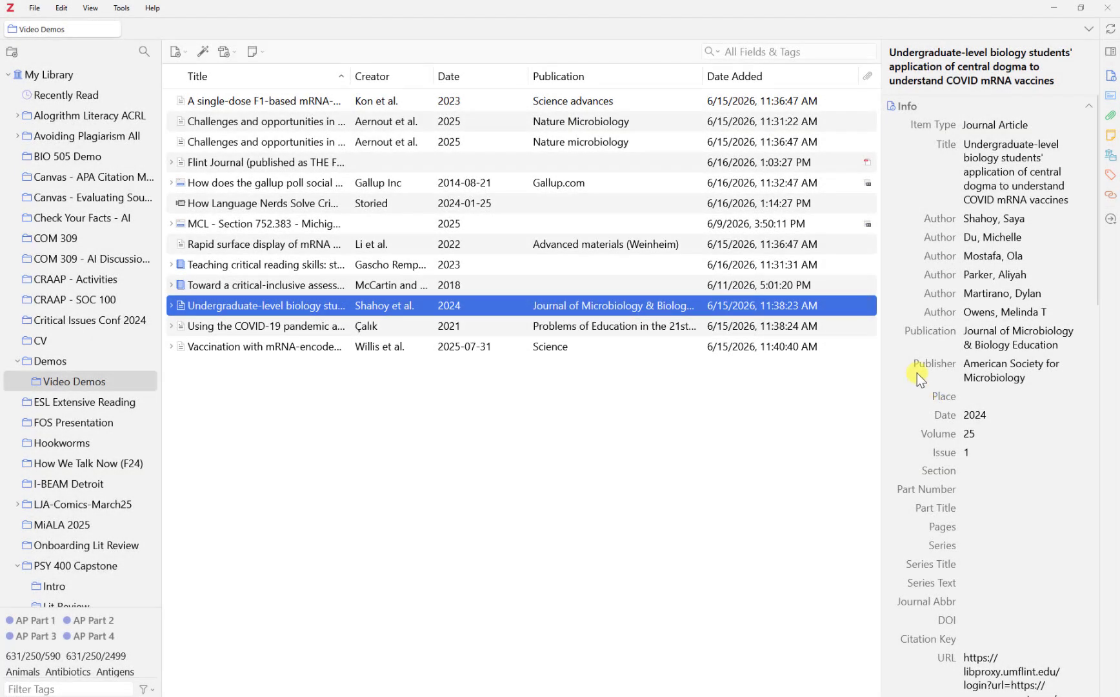
Open the biology students article's empty DOI field for editing and open the article's full-text PDF from its ERIC record in the browser
{"action": "scroll", "coordinate": [917, 373], "scroll_direction": "down", "scroll_amount": 5}
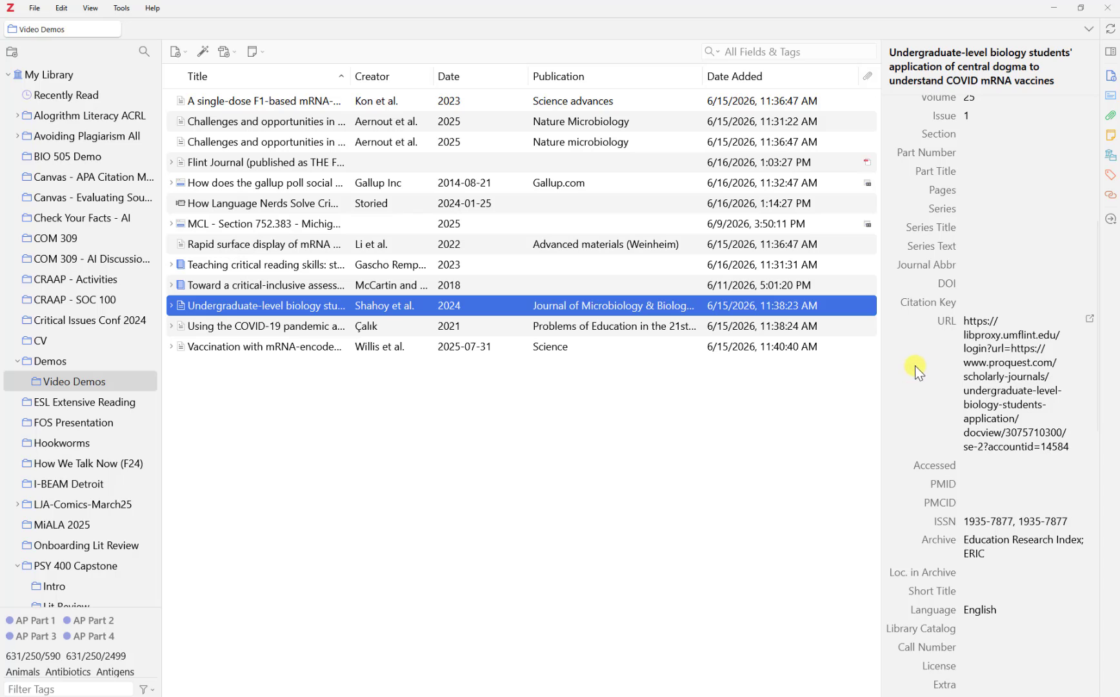
{"action": "left_click", "coordinate": [964, 286]}
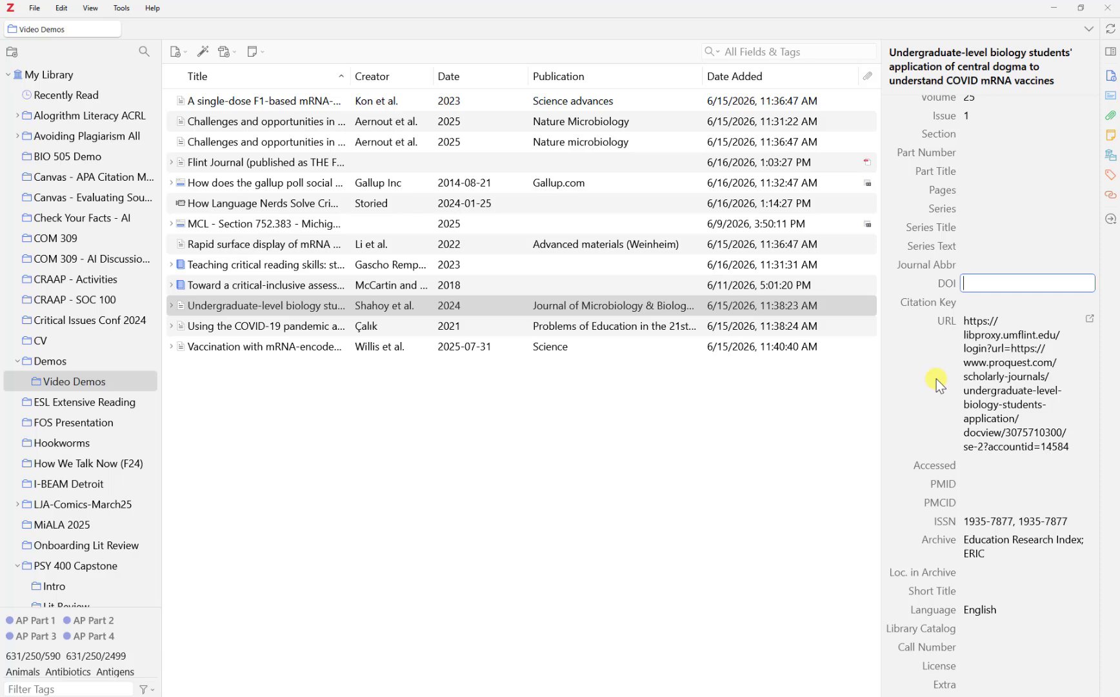
{"action": "key", "text": "alt+Tab"}
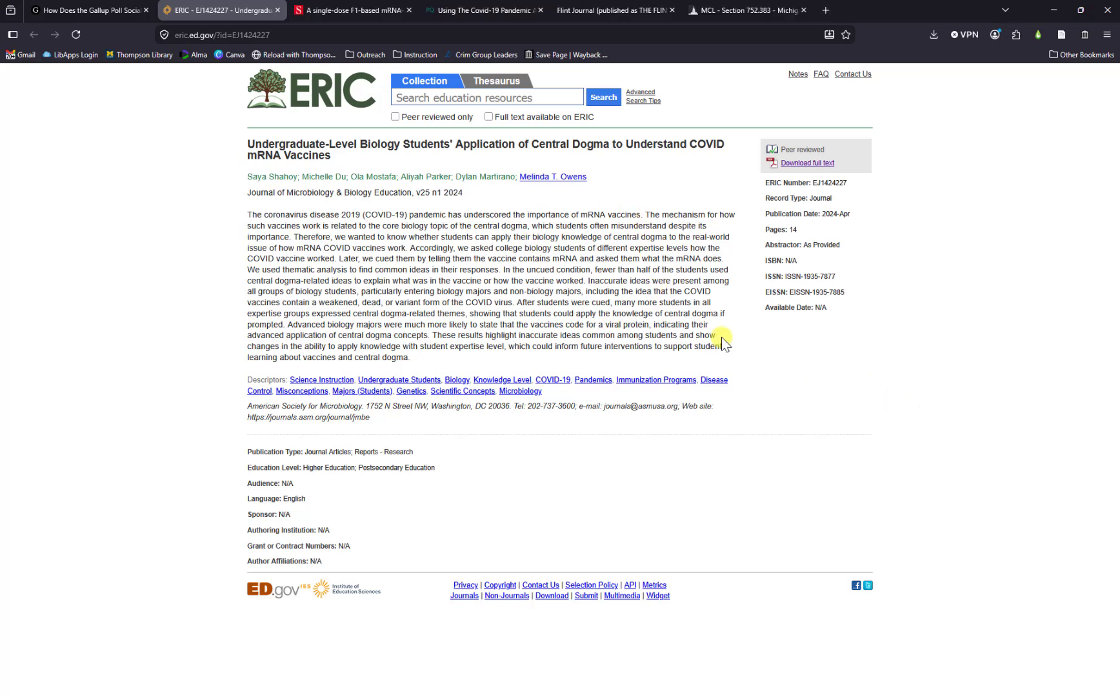
{"action": "left_click", "coordinate": [800, 164]}
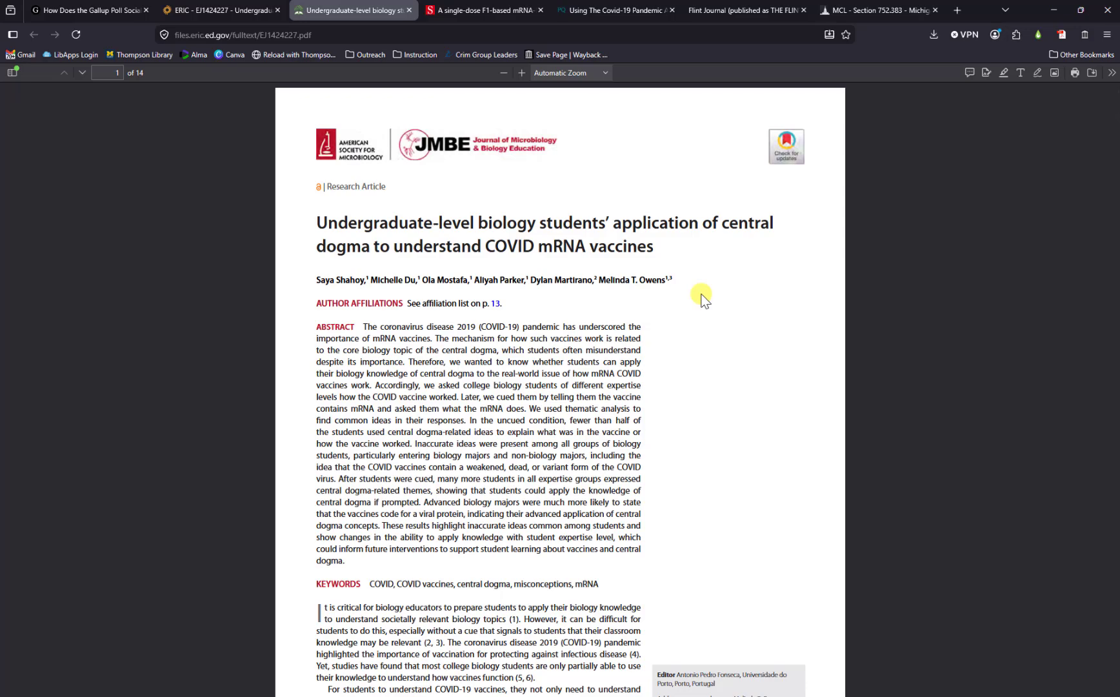
Follow the DOI at the foot of the PDF's first page and copy 10.1128/jmbe.00167-23 from the journal page's web address
{"action": "scroll", "coordinate": [704, 298], "scroll_direction": "down", "scroll_amount": 6}
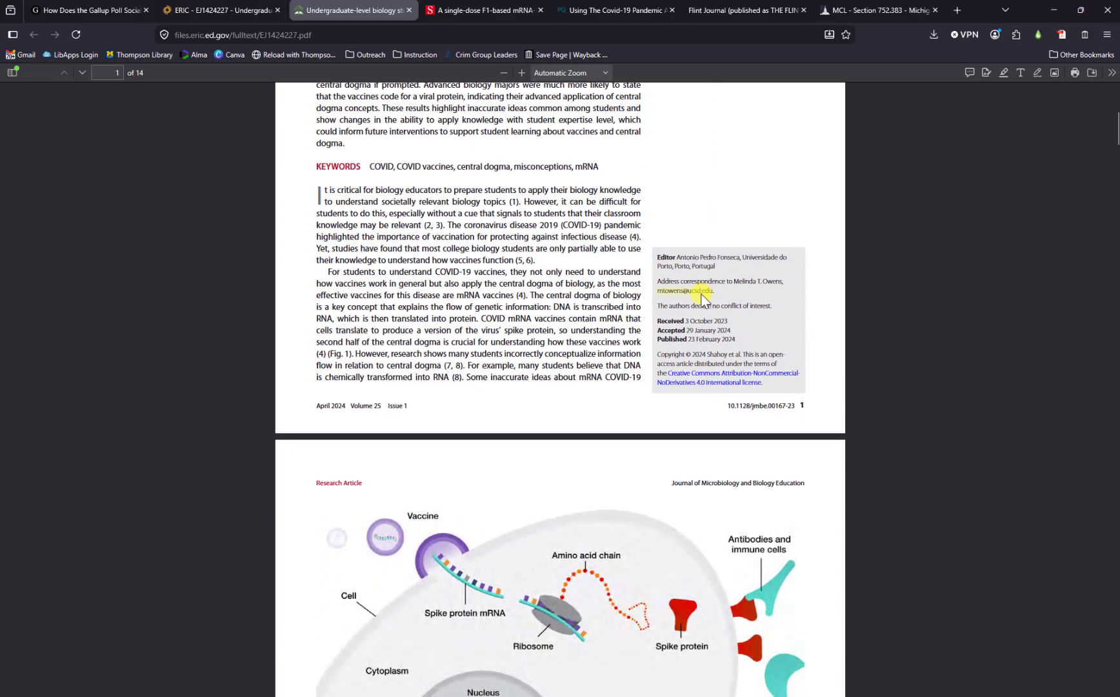
{"action": "left_click", "coordinate": [746, 407]}
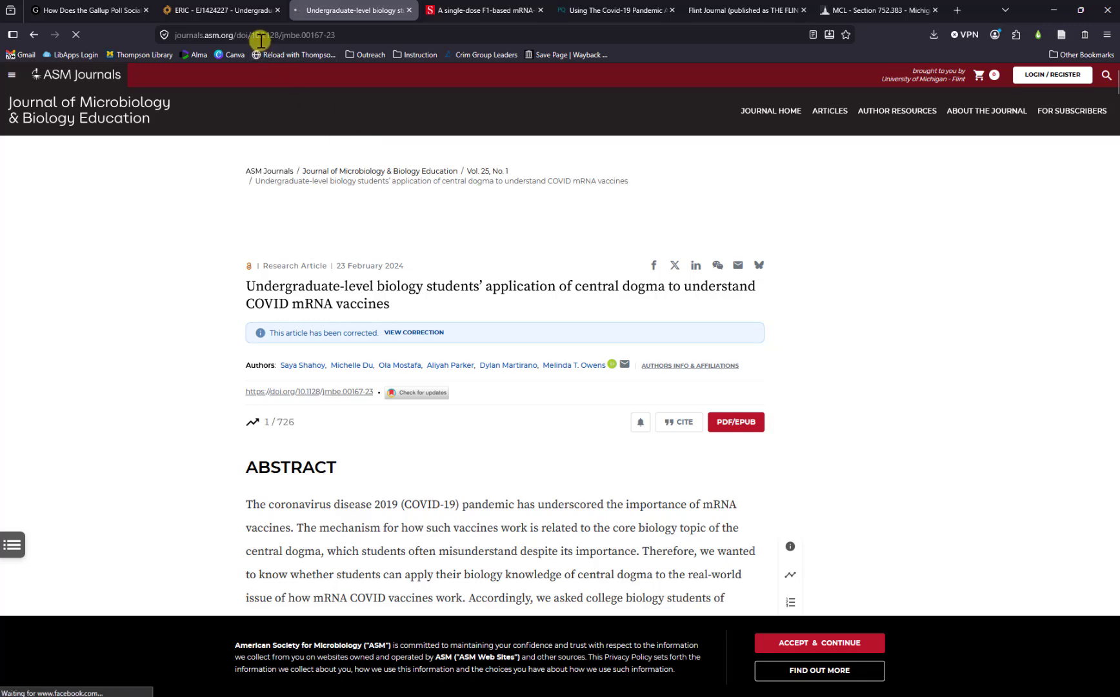
{"action": "left_click_drag", "start_coordinate": [255, 36], "coordinate": [334, 38]}
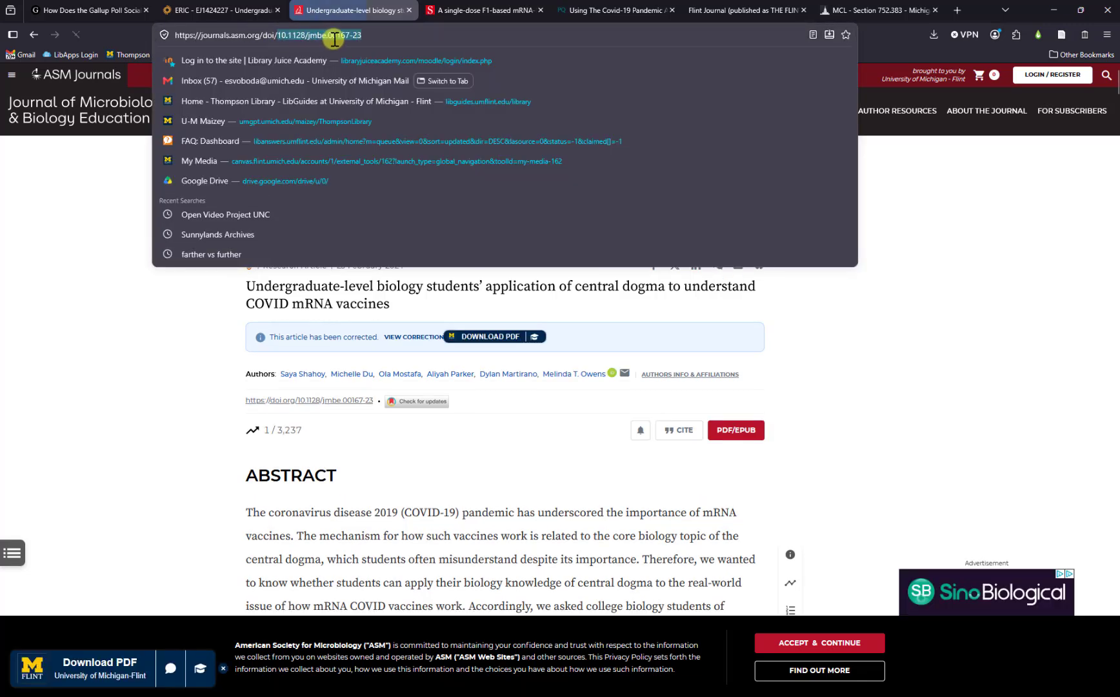
{"action": "right_click", "coordinate": [334, 37]}
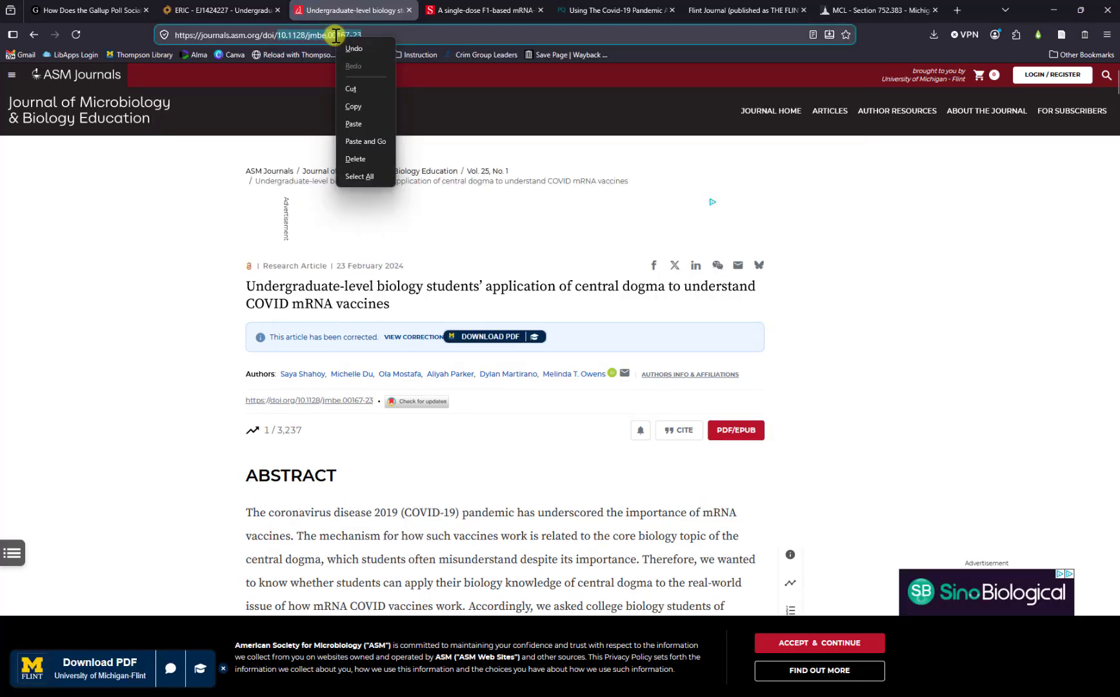
{"action": "left_click", "coordinate": [359, 106]}
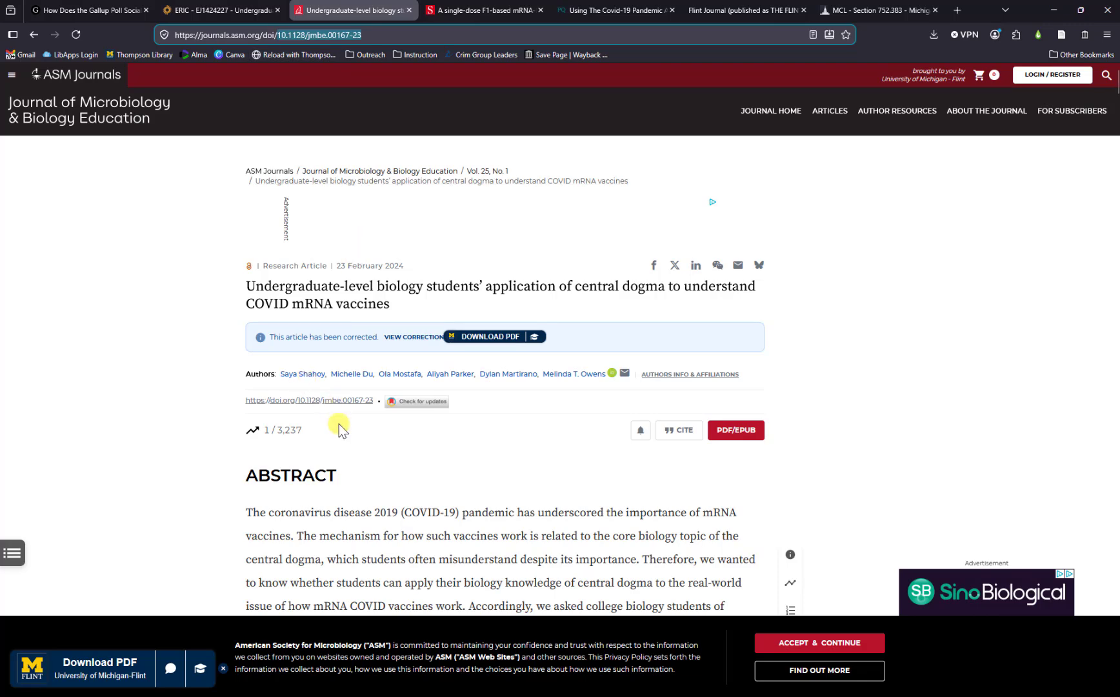
Back in Zotero, enter 10.1128/jmbe.00167-23 as the biology students article's DOI and clear its library proxy URL
{"action": "key", "text": "alt+Tab"}
{"action": "left_click", "coordinate": [1000, 282]}
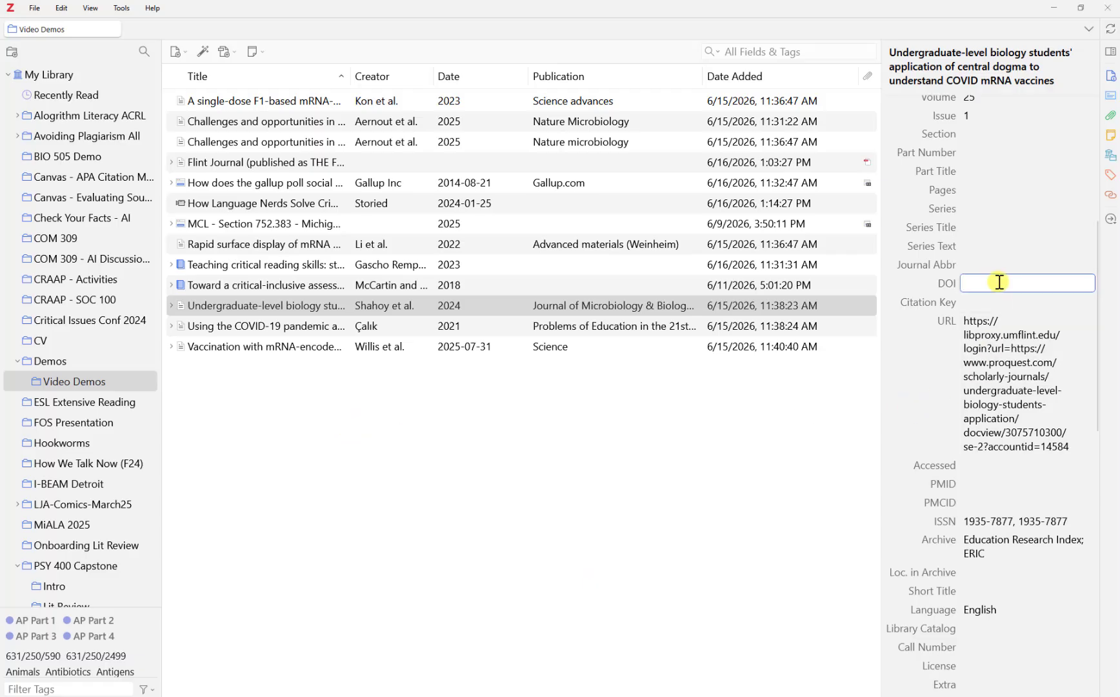
{"action": "key", "text": "ctrl+v"}
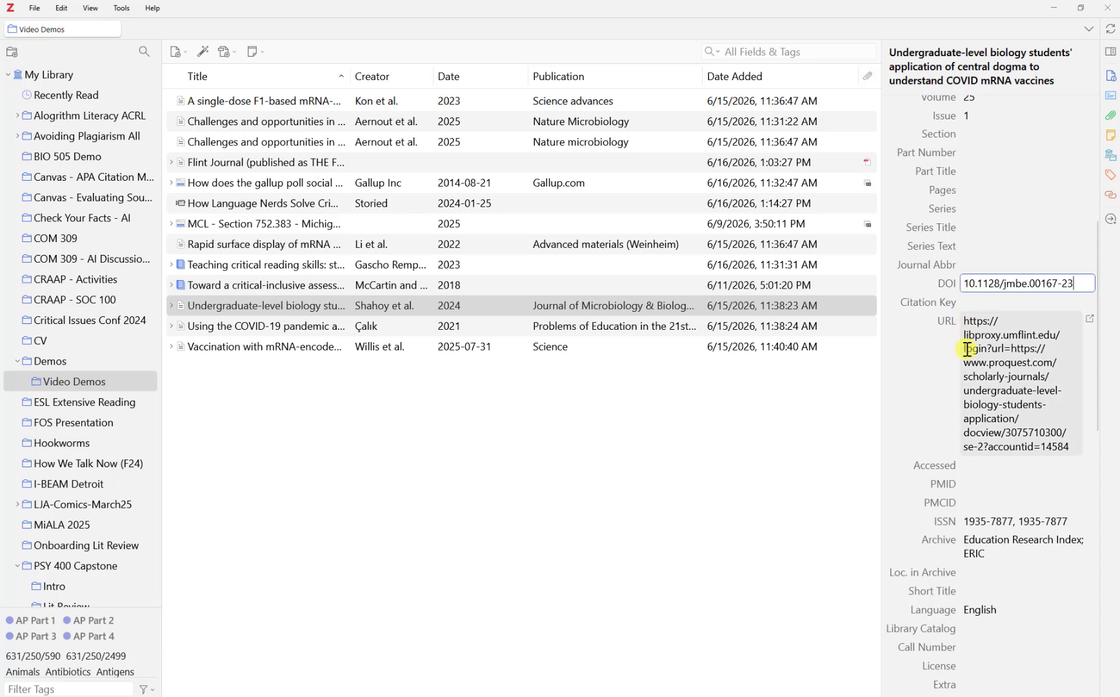
{"action": "left_click", "coordinate": [974, 326]}
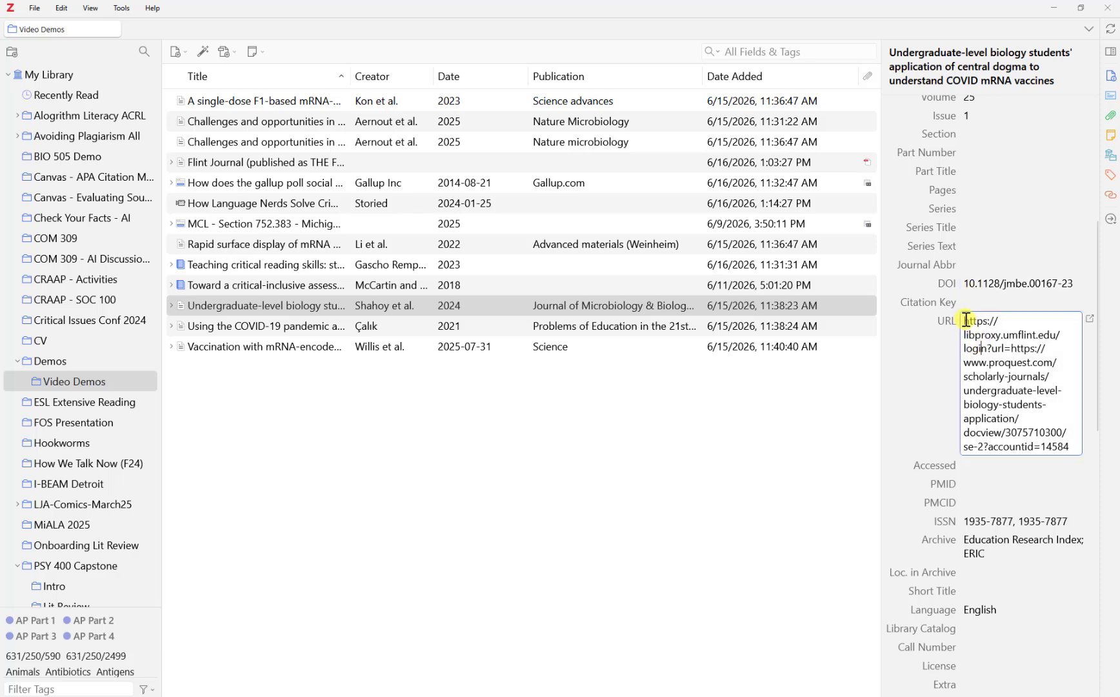
{"action": "left_click_drag", "start_coordinate": [964, 320], "coordinate": [1080, 443]}
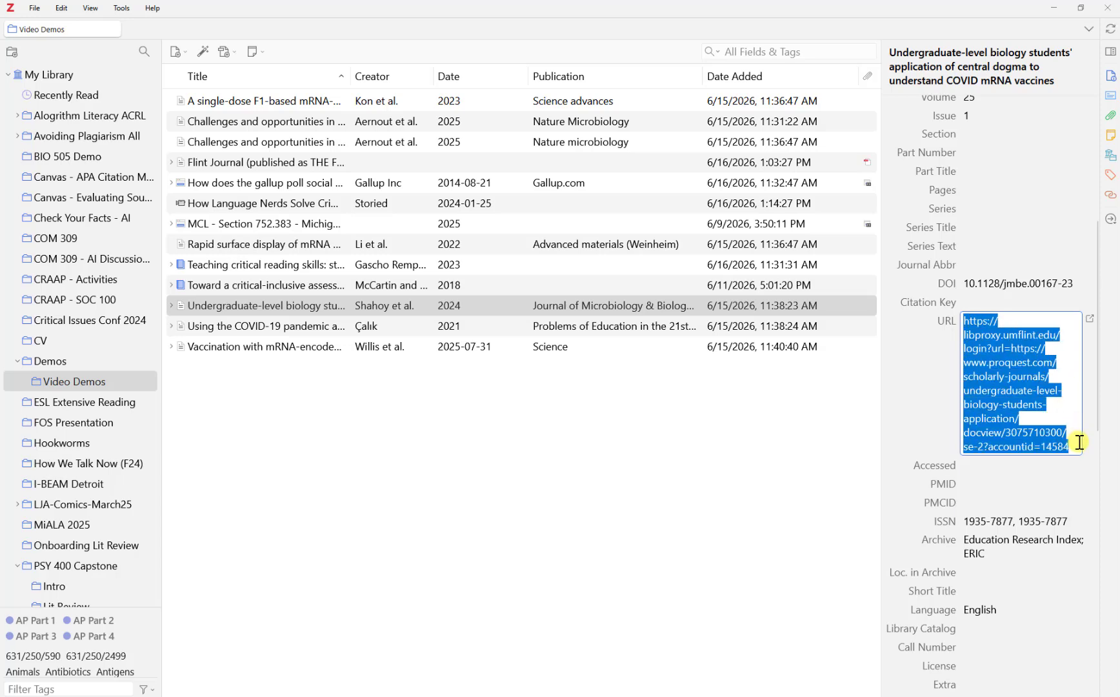
{"action": "key", "text": "BackSpace"}
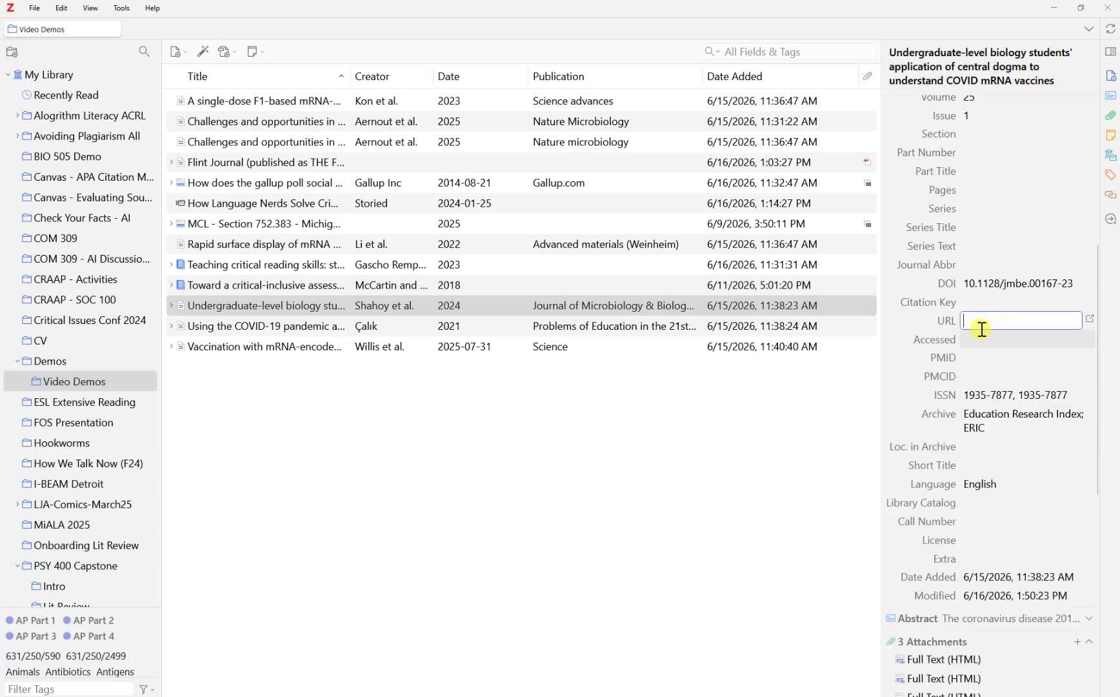
{"action": "left_click", "coordinate": [815, 566]}
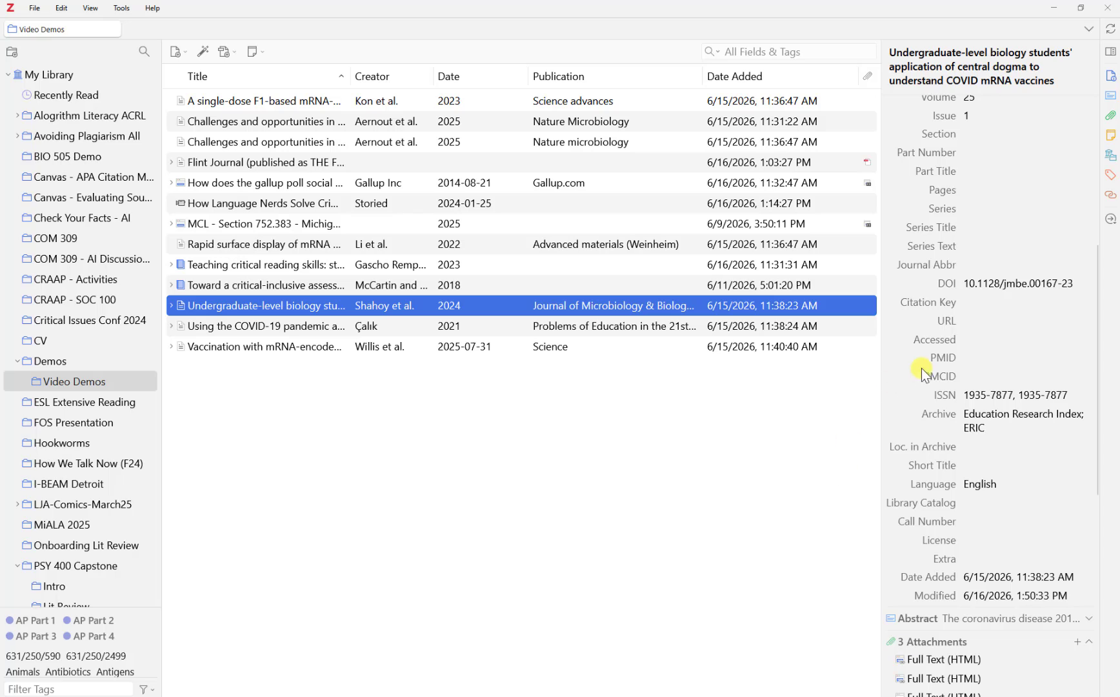
Look up the biology students article's page range in its ERIC full-text PDF and set its Pages field to 1-14
{"action": "scroll", "coordinate": [927, 371], "scroll_direction": "up", "scroll_amount": 2}
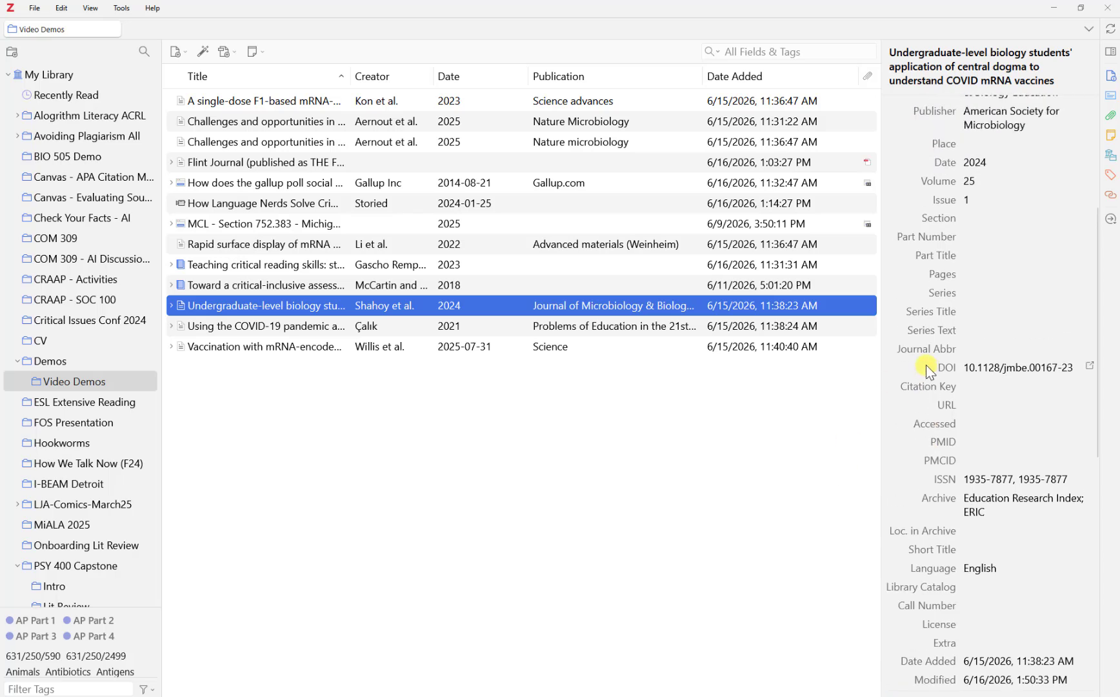
{"action": "left_click", "coordinate": [973, 275]}
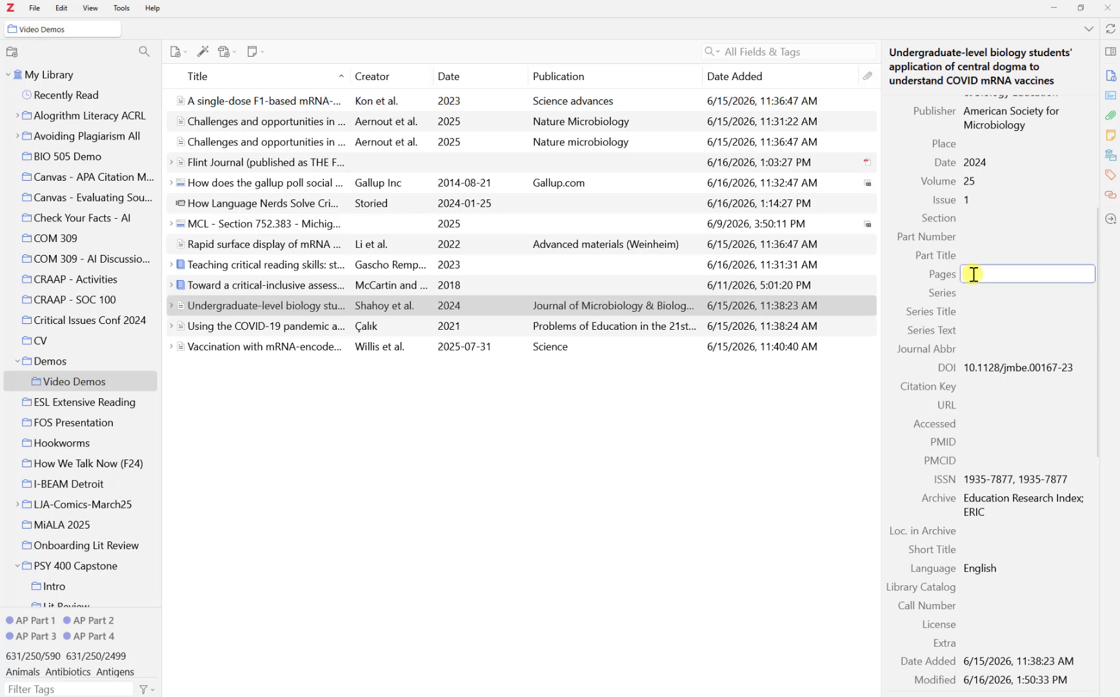
{"action": "key", "text": "alt+Tab"}
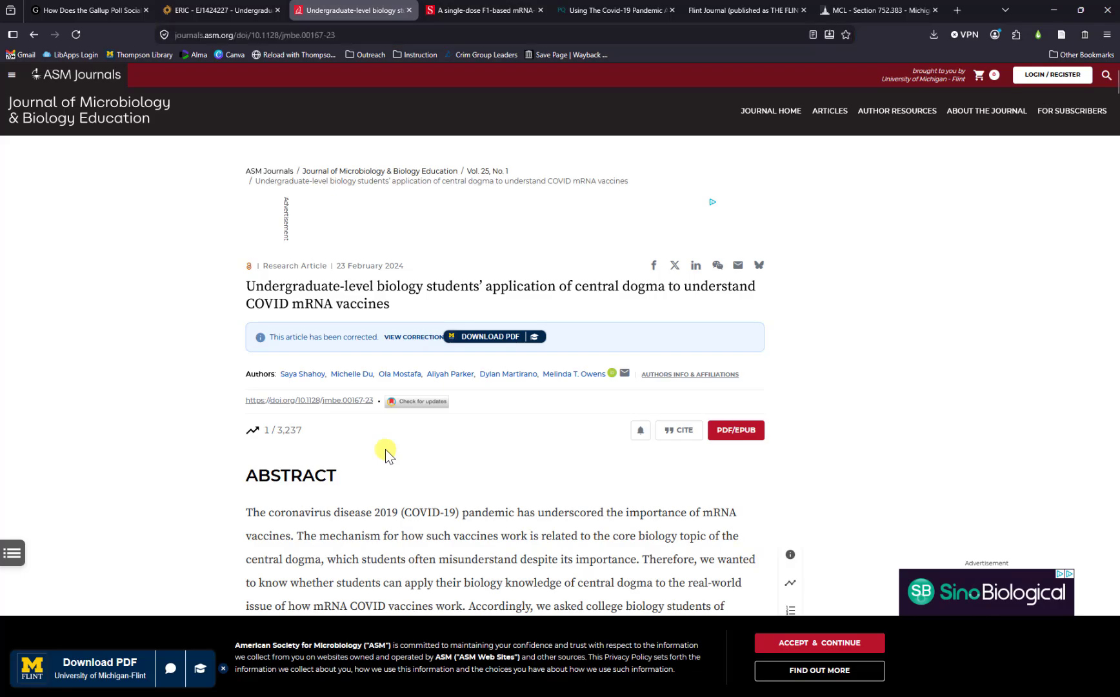
{"action": "scroll", "coordinate": [385, 449], "scroll_direction": "down", "scroll_amount": 15}
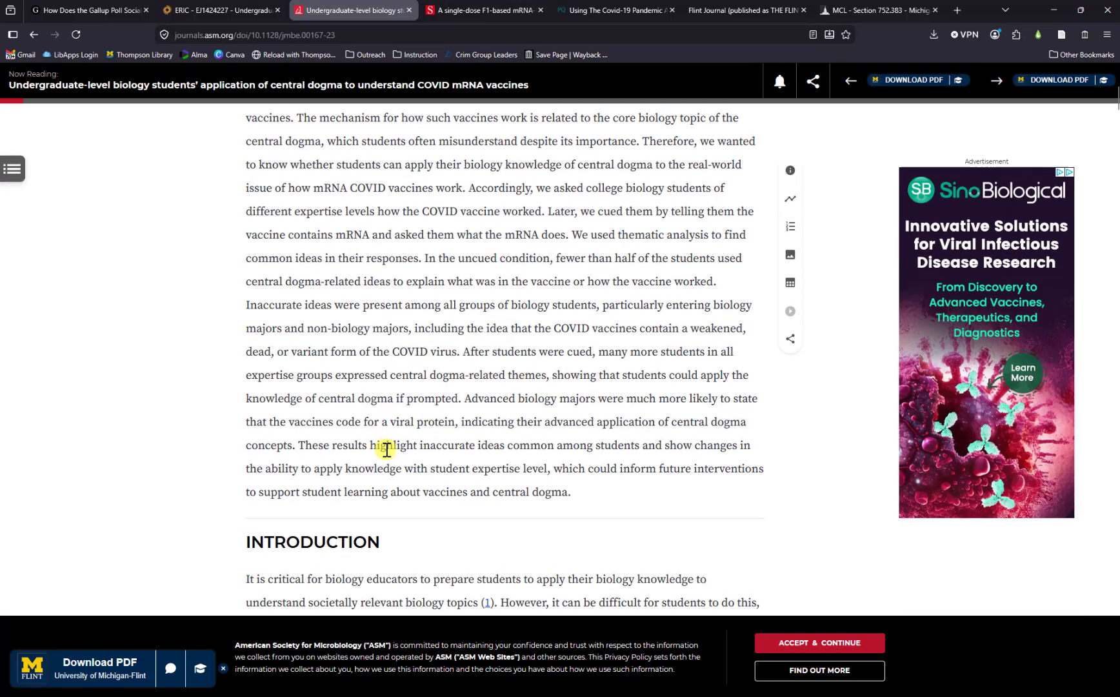
{"action": "scroll", "coordinate": [385, 449], "scroll_direction": "up", "scroll_amount": 20}
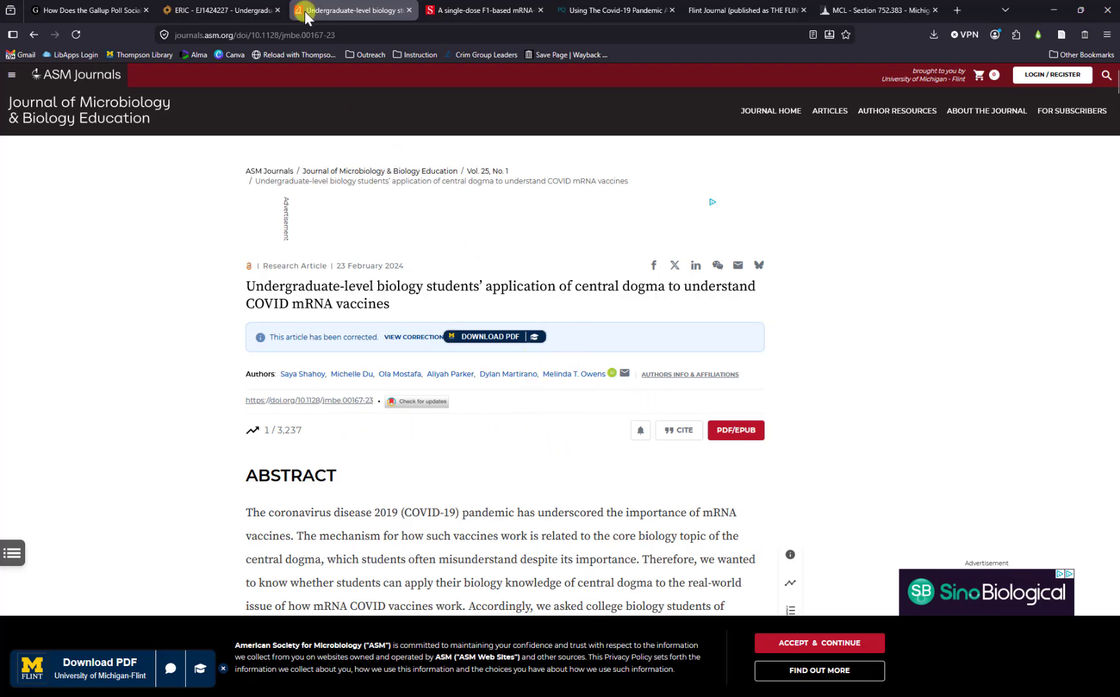
{"action": "left_click", "coordinate": [33, 36]}
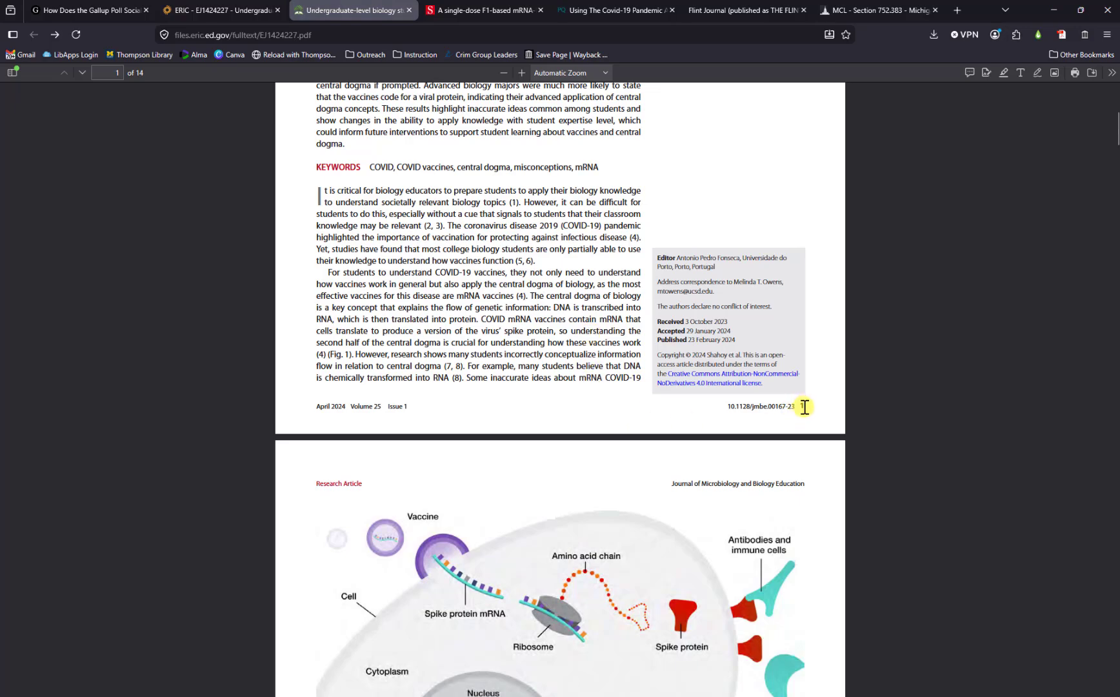
{"action": "scroll", "coordinate": [805, 406], "scroll_direction": "down", "scroll_amount": 10}
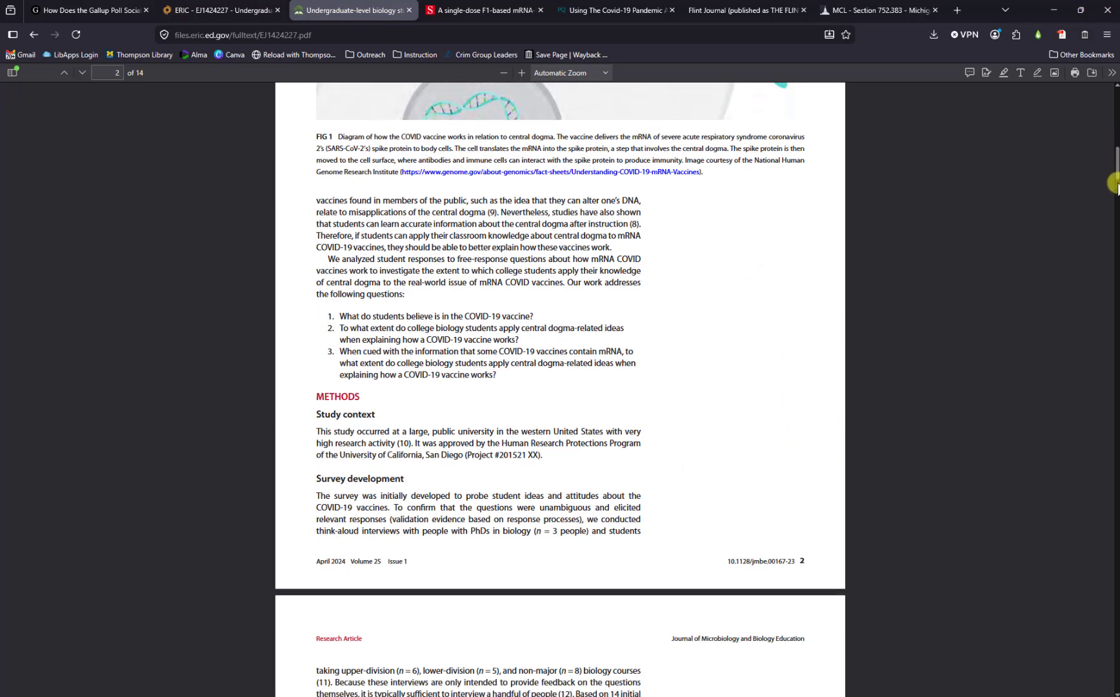
{"action": "left_click_drag", "start_coordinate": [1118, 182], "coordinate": [1118, 690]}
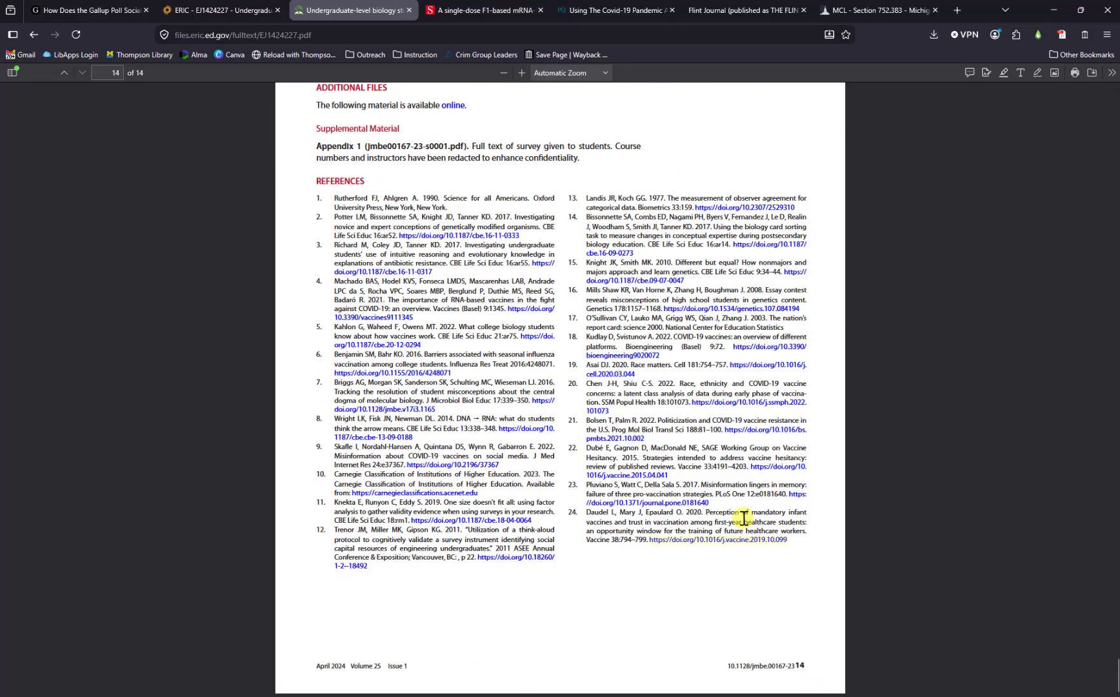
{"action": "key", "text": "alt+Tab"}
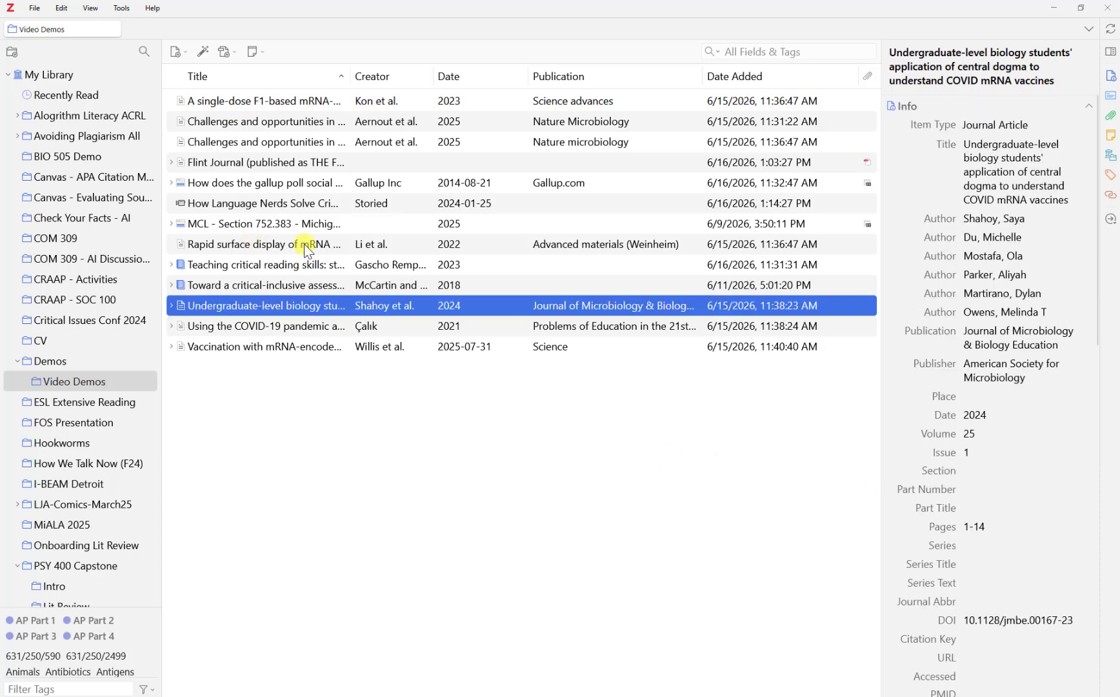
Remove "-n/a" from the Pages value of the article "Rapid surface display of mRNA antigens", leaving e2109984
{"action": "left_click", "coordinate": [307, 249]}
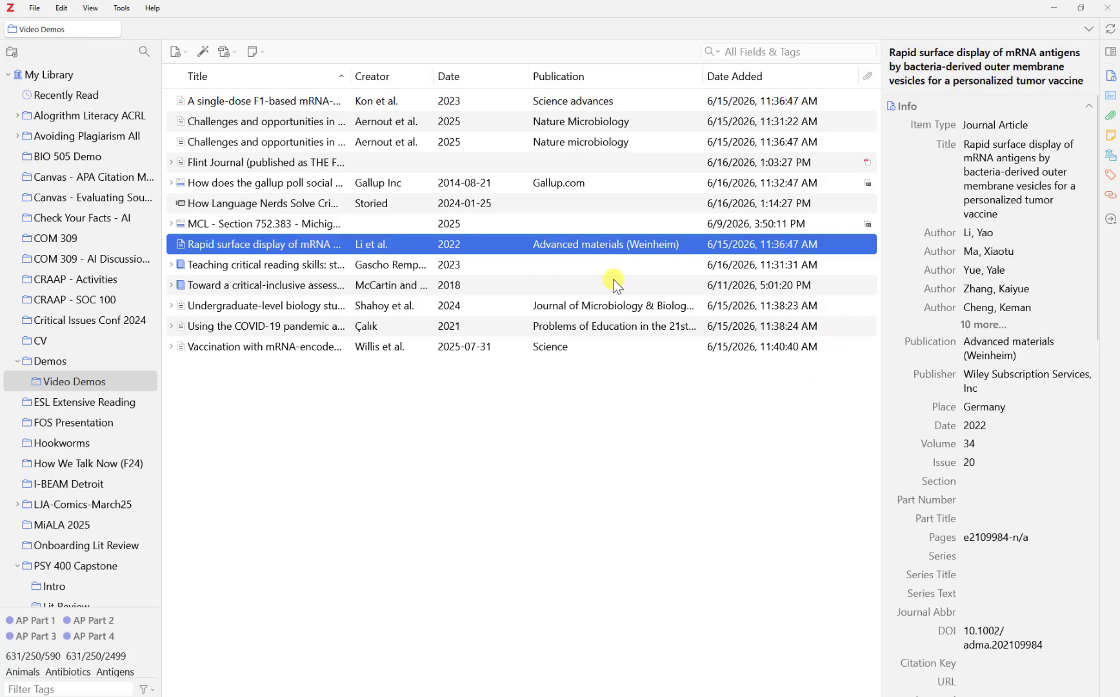
{"action": "scroll", "coordinate": [998, 317], "scroll_direction": "down", "scroll_amount": 5}
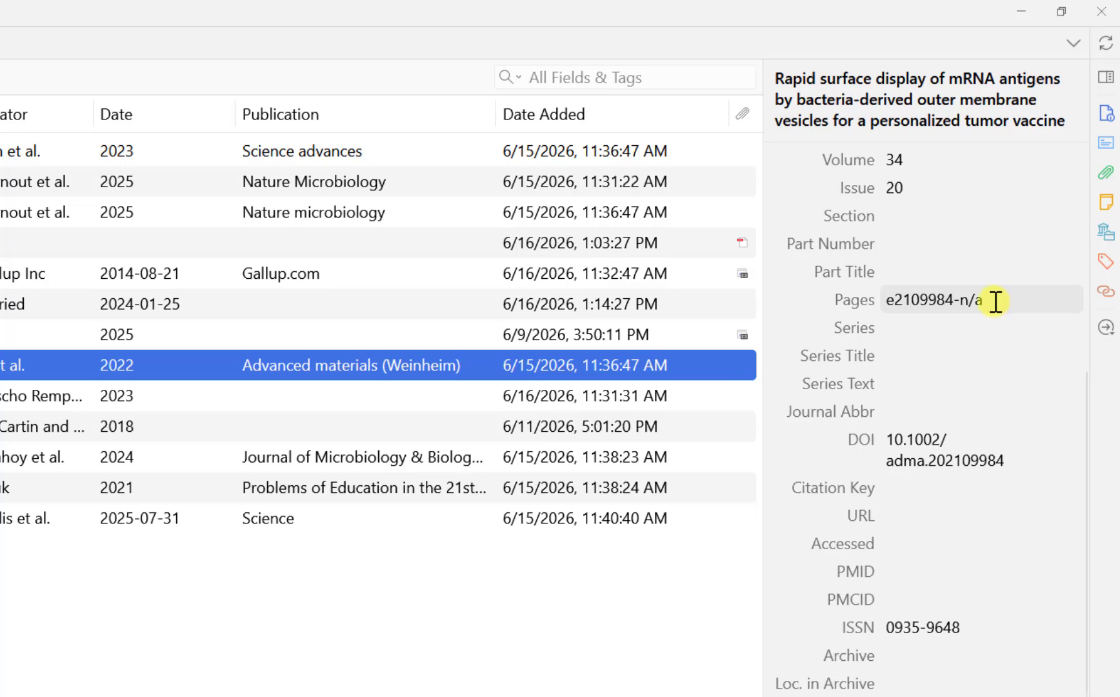
{"action": "left_click", "coordinate": [984, 302]}
{"action": "left_click_drag", "start_coordinate": [980, 301], "coordinate": [958, 306]}
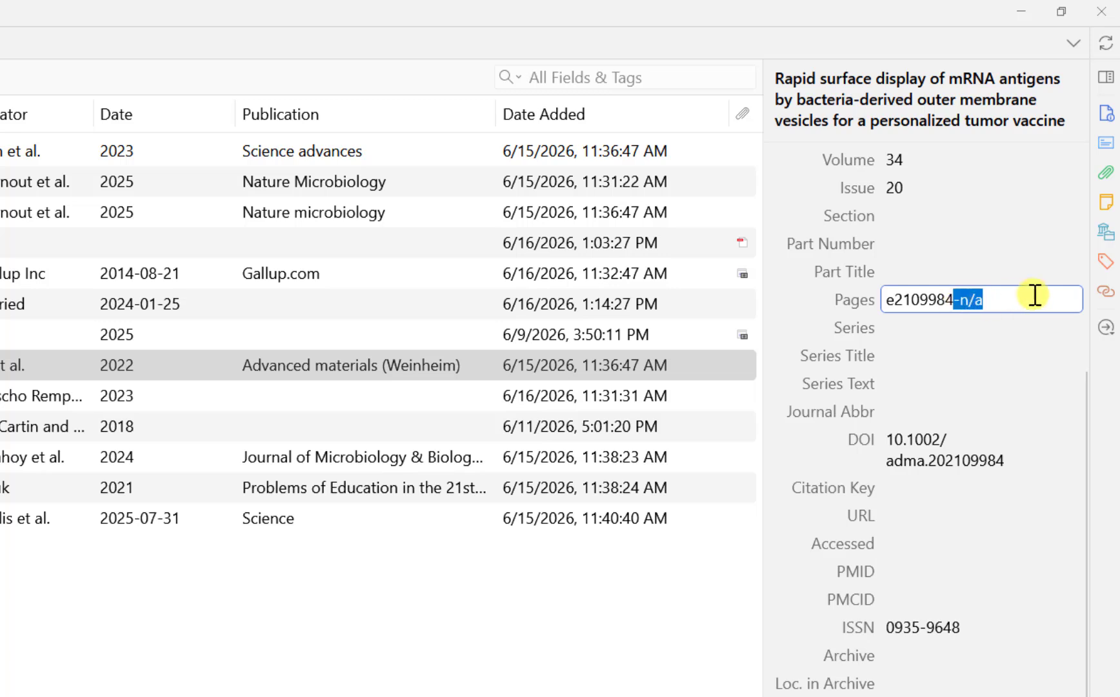
{"action": "key", "text": "BackSpace"}
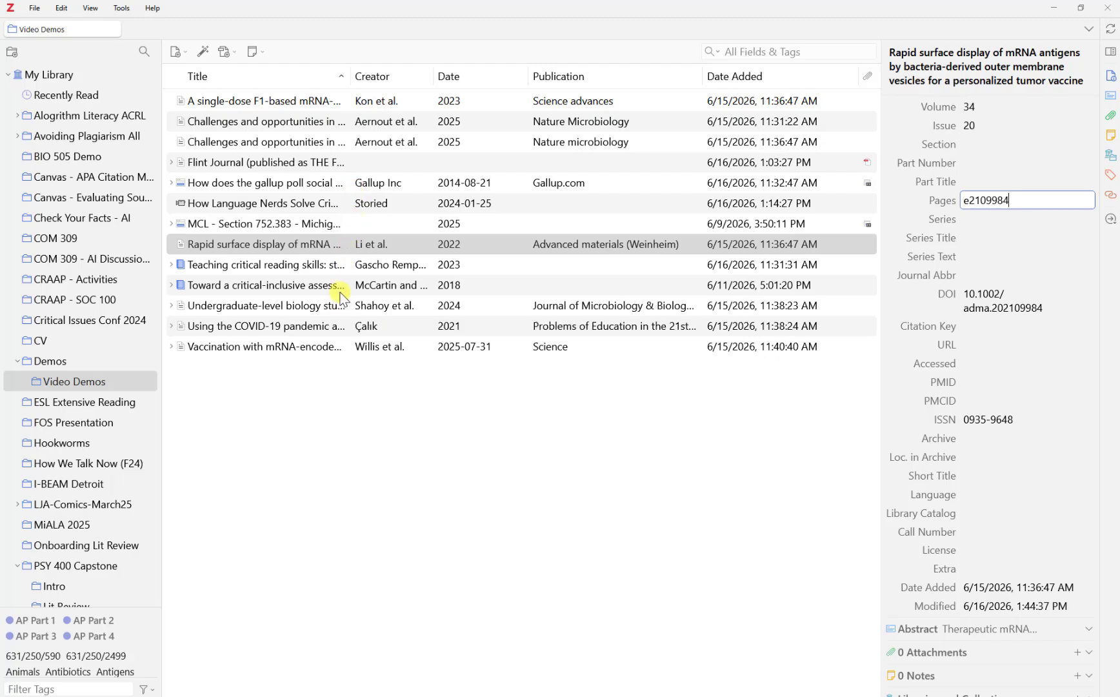
Compare the page information of the article "A single-dose F1-based mRNA-LNP vaccine" with its published PDF
{"action": "left_click", "coordinate": [319, 102]}
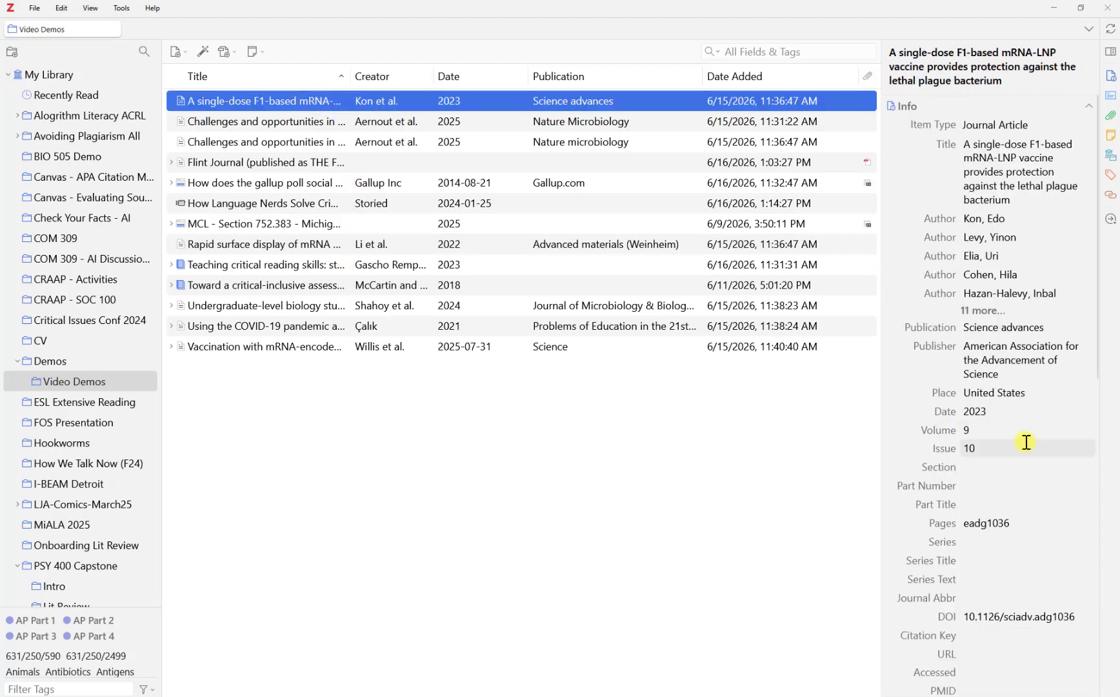
{"action": "scroll", "coordinate": [1026, 442], "scroll_direction": "down", "scroll_amount": 3}
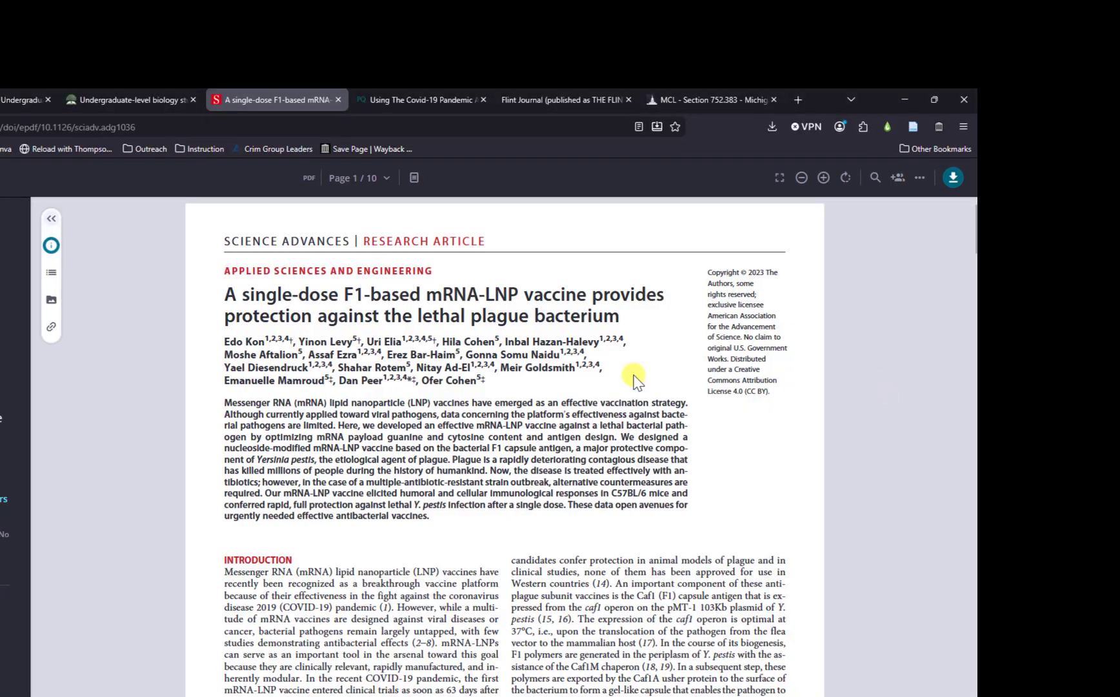
{"action": "scroll", "coordinate": [594, 330], "scroll_direction": "down", "scroll_amount": 8}
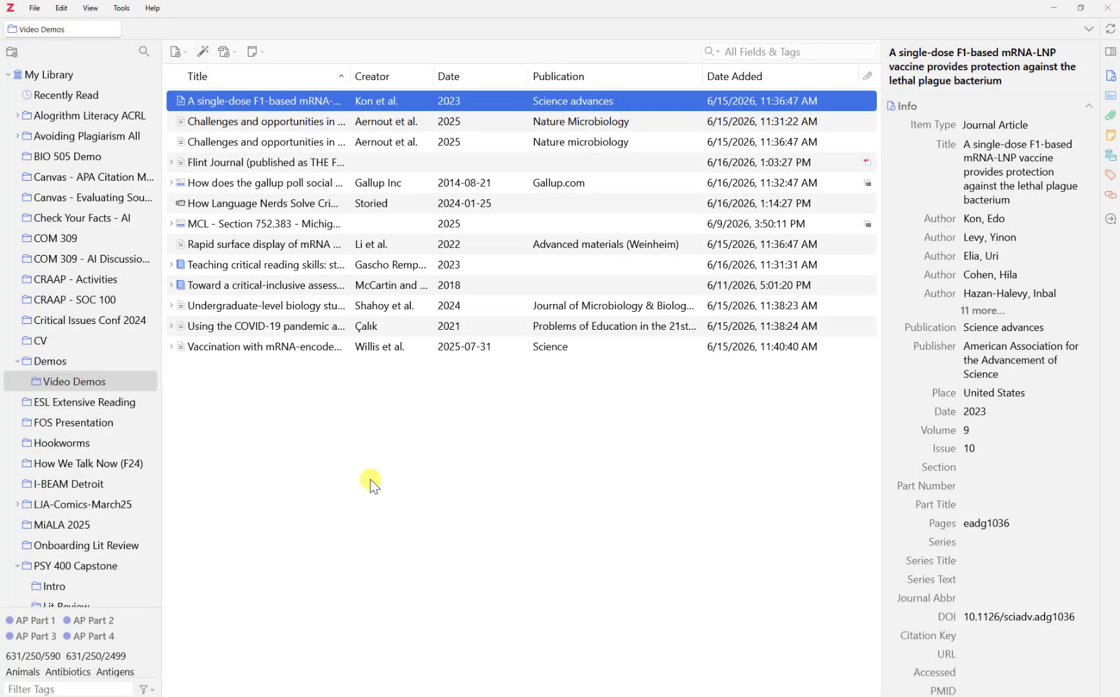
Change the item type of "MCL - Section 752.383 - Michigan Legislature" from Web Page to Statute
{"action": "left_click", "coordinate": [282, 225]}
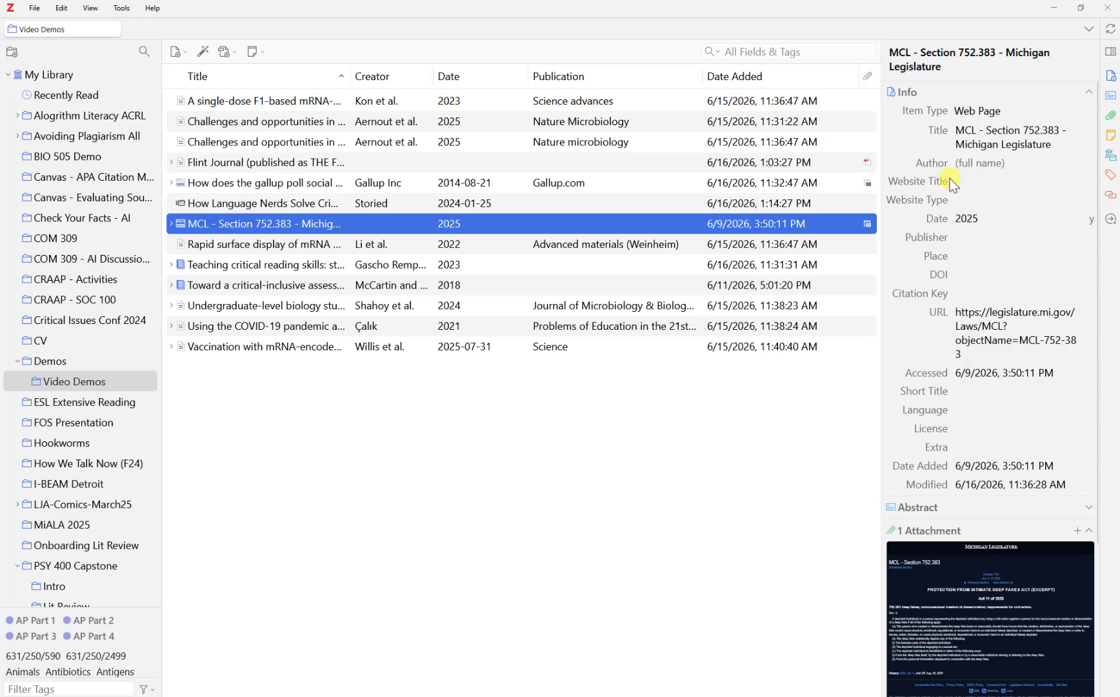
{"action": "left_click", "coordinate": [1024, 113]}
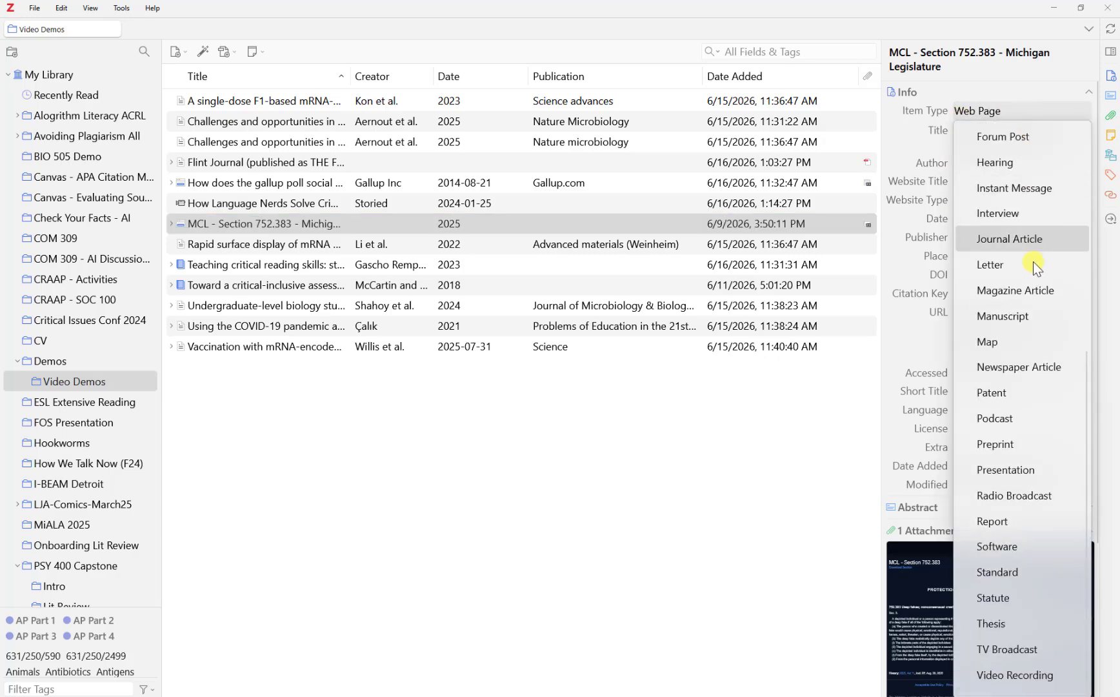
{"action": "left_click", "coordinate": [1021, 599]}
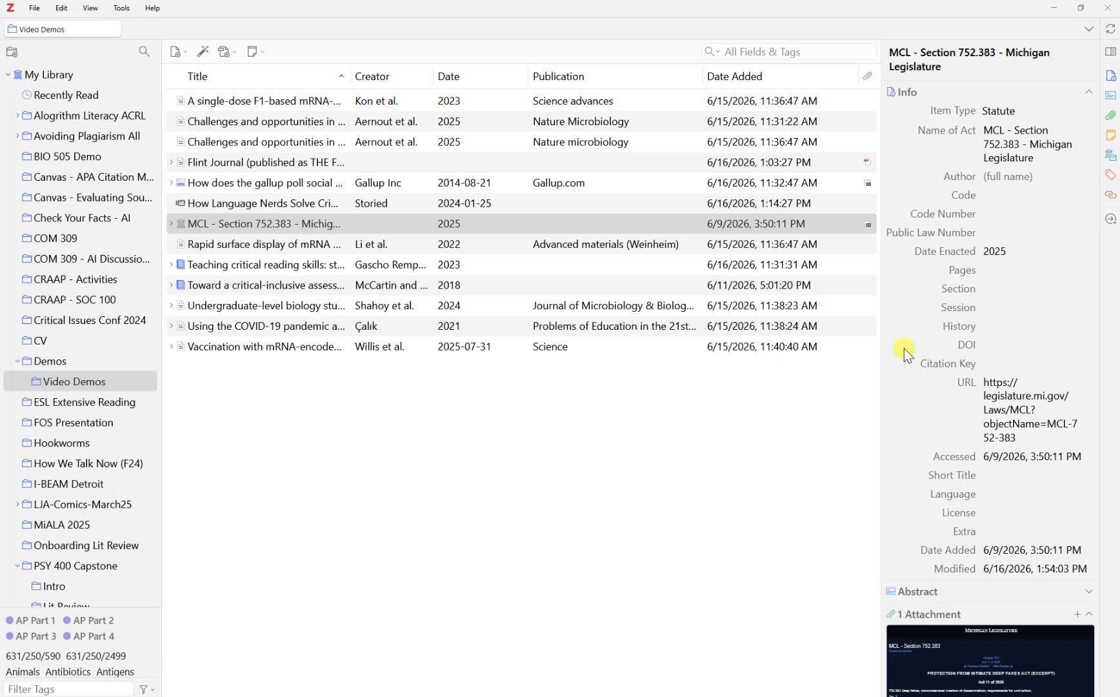
Open the note attached to the book "Teaching critical reading skills" and copy "v. 1. Reading in disciplines and for specific" from it
{"action": "left_click", "coordinate": [343, 266]}
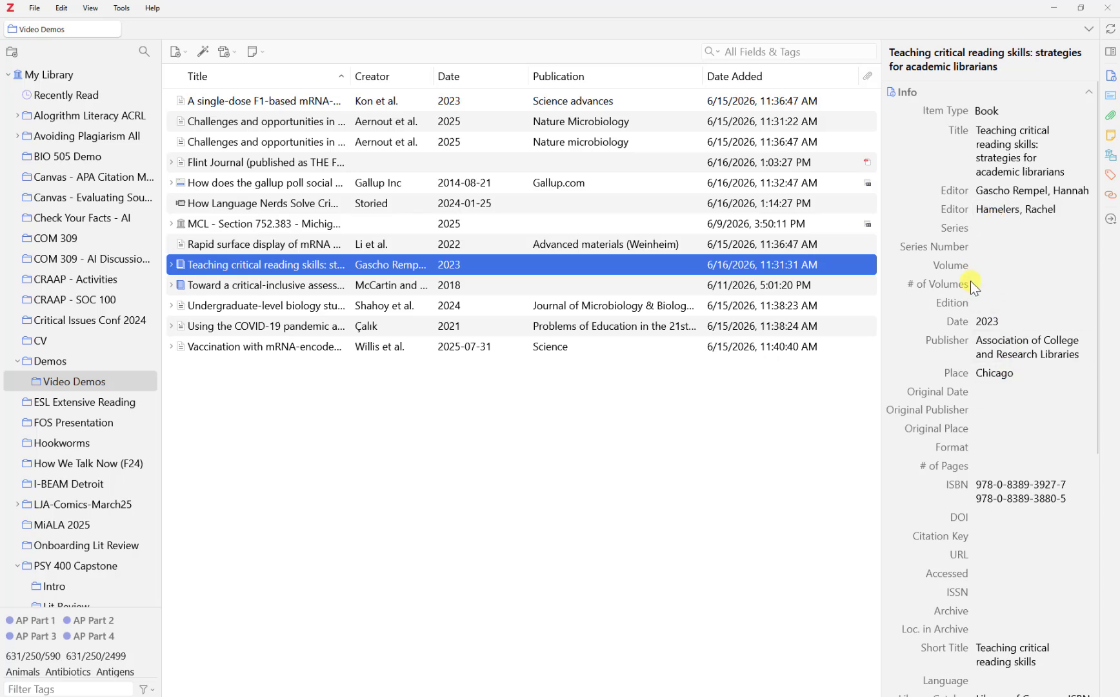
{"action": "scroll", "coordinate": [976, 265], "scroll_direction": "down", "scroll_amount": 5}
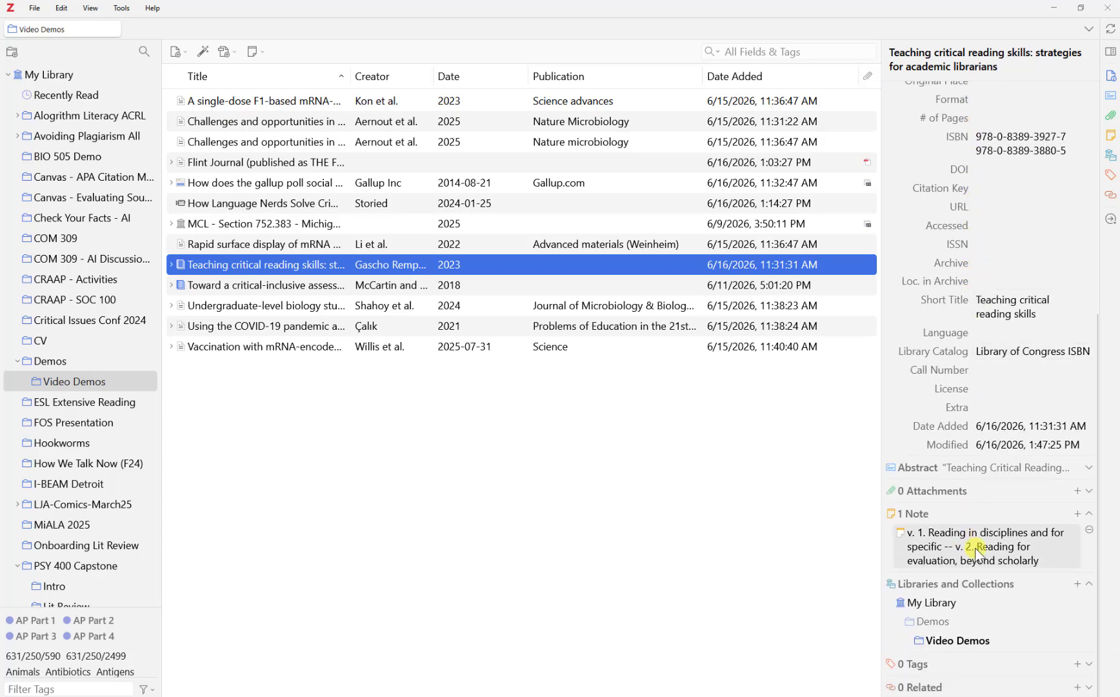
{"action": "left_click", "coordinate": [933, 547]}
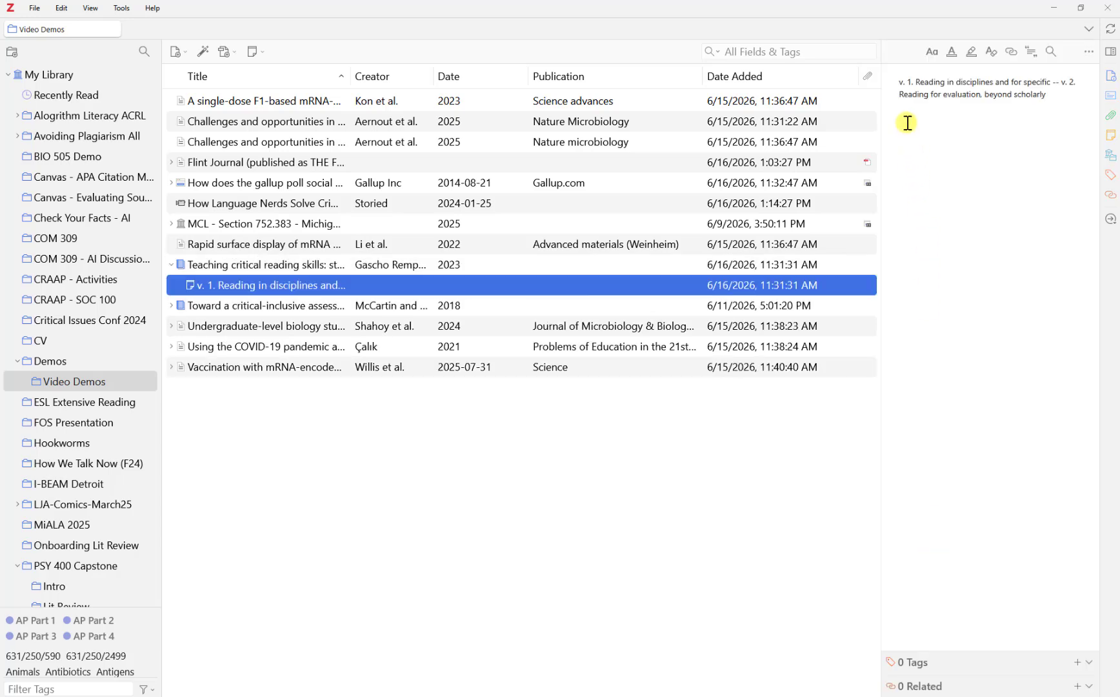
{"action": "left_click_drag", "start_coordinate": [902, 82], "coordinate": [1052, 85]}
{"action": "right_click", "coordinate": [1051, 86]}
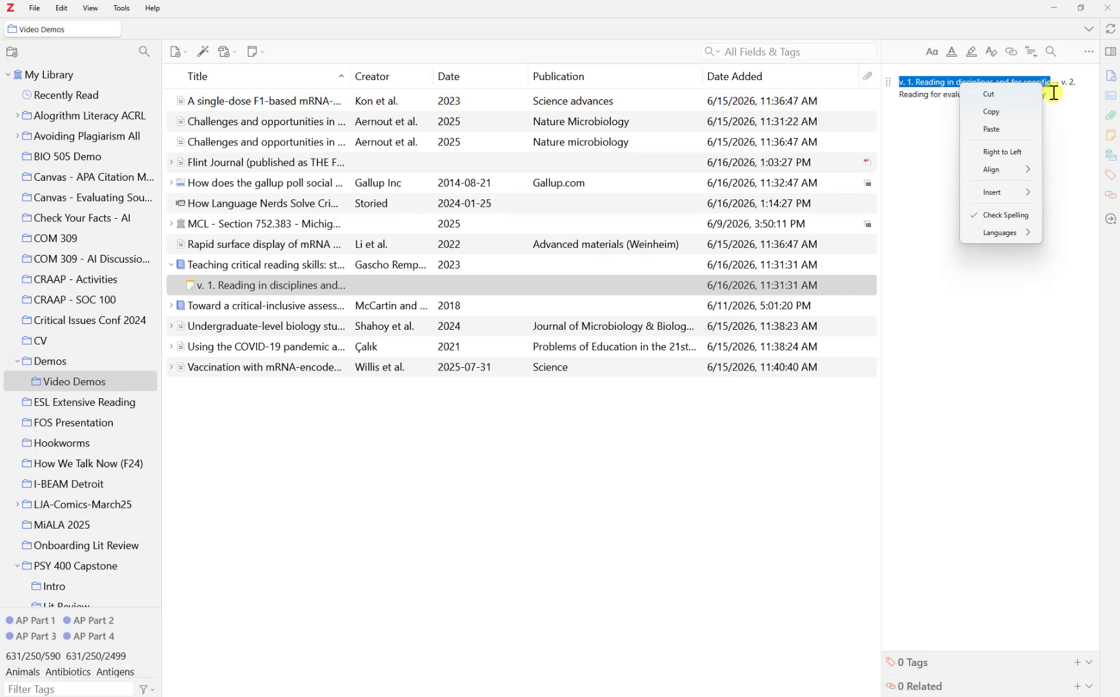
{"action": "left_click", "coordinate": [1006, 113]}
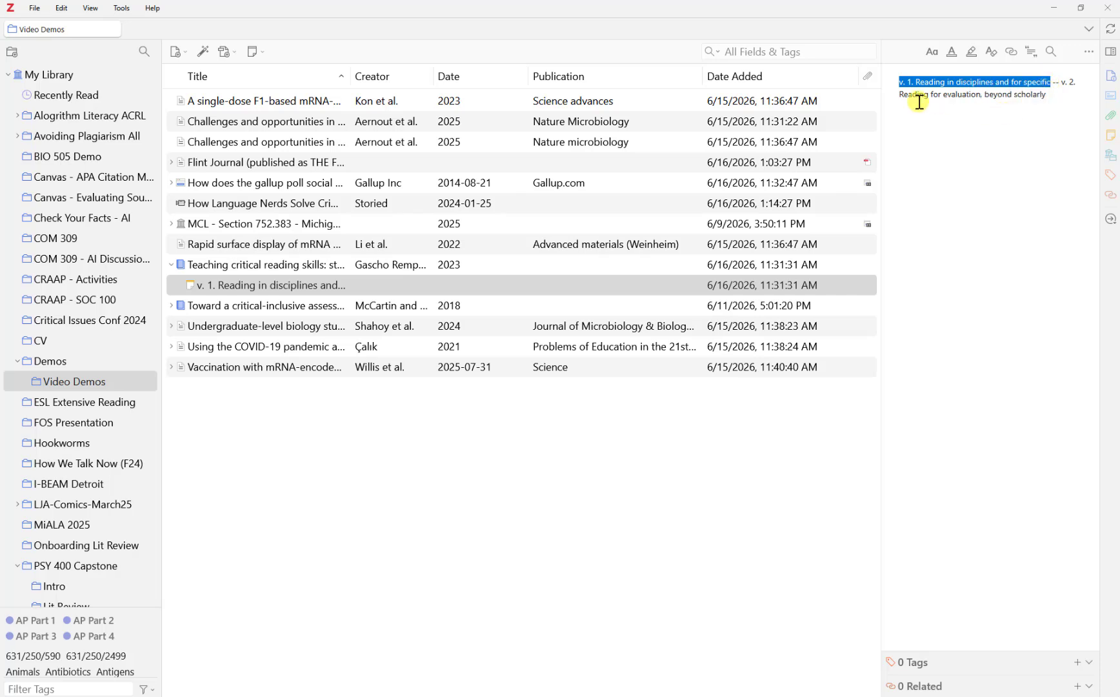
Set the Volume field of the book "Teaching critical reading skills" to "V. 1. Reading in disciplines and for specific"
{"action": "left_click", "coordinate": [324, 271]}
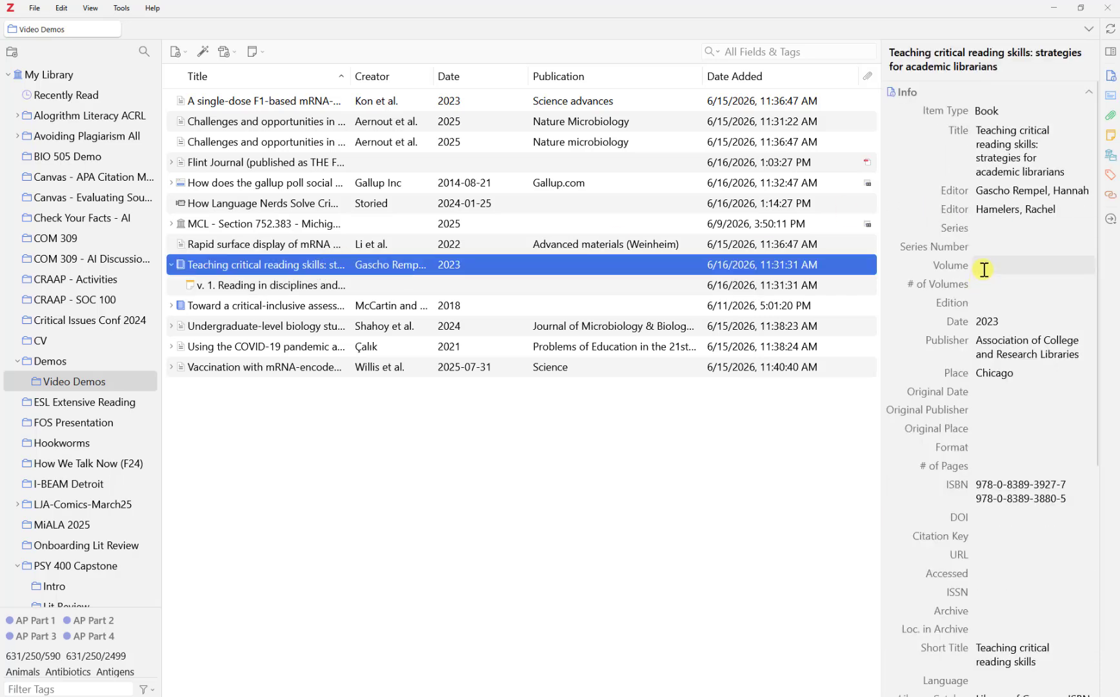
{"action": "left_click", "coordinate": [986, 266]}
{"action": "key", "text": "ctrl+v"}
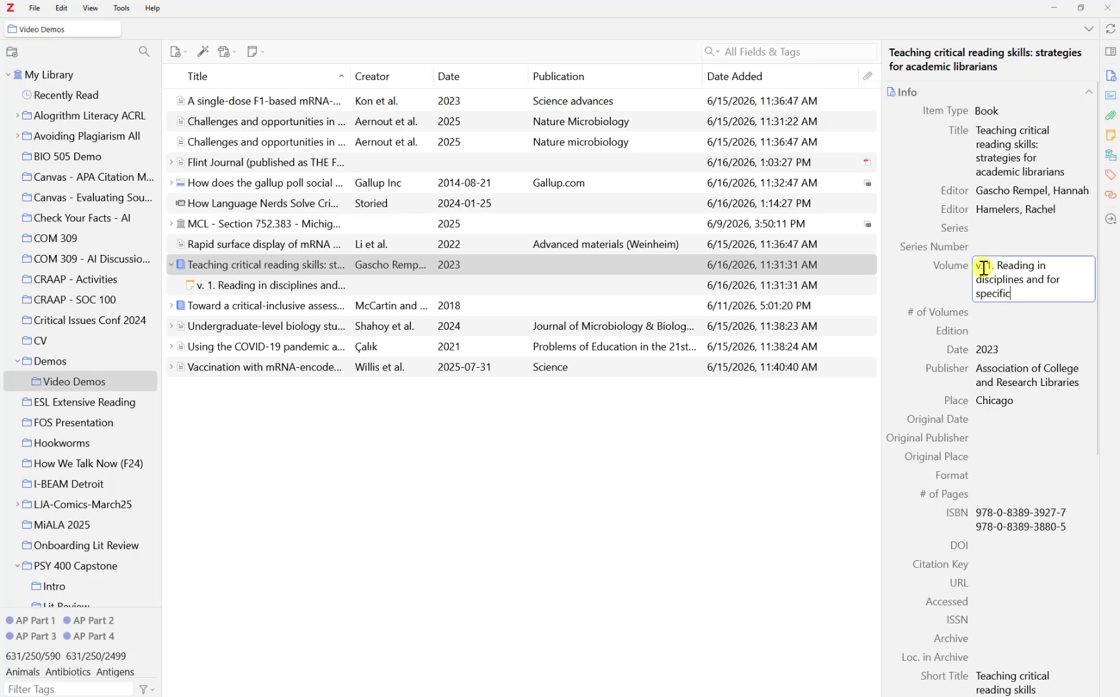
{"action": "left_click_drag", "start_coordinate": [985, 266], "coordinate": [978, 267]}
{"action": "type", "text": "V."}
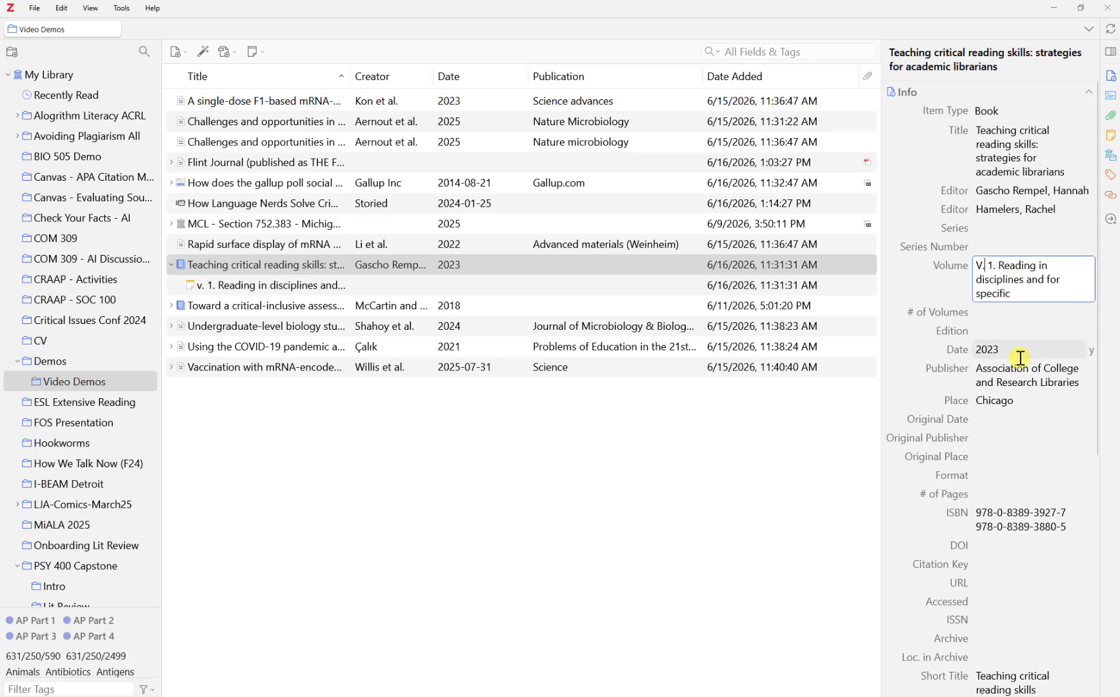
Move "YouTube" from the Library Catalog field to the Studio field of the video recording "How Language Nerds Solve Crimes | Otherwords"
{"action": "scroll", "coordinate": [1022, 374], "scroll_direction": "down", "scroll_amount": 3}
{"action": "scroll", "coordinate": [1020, 373], "scroll_direction": "down", "scroll_amount": 5}
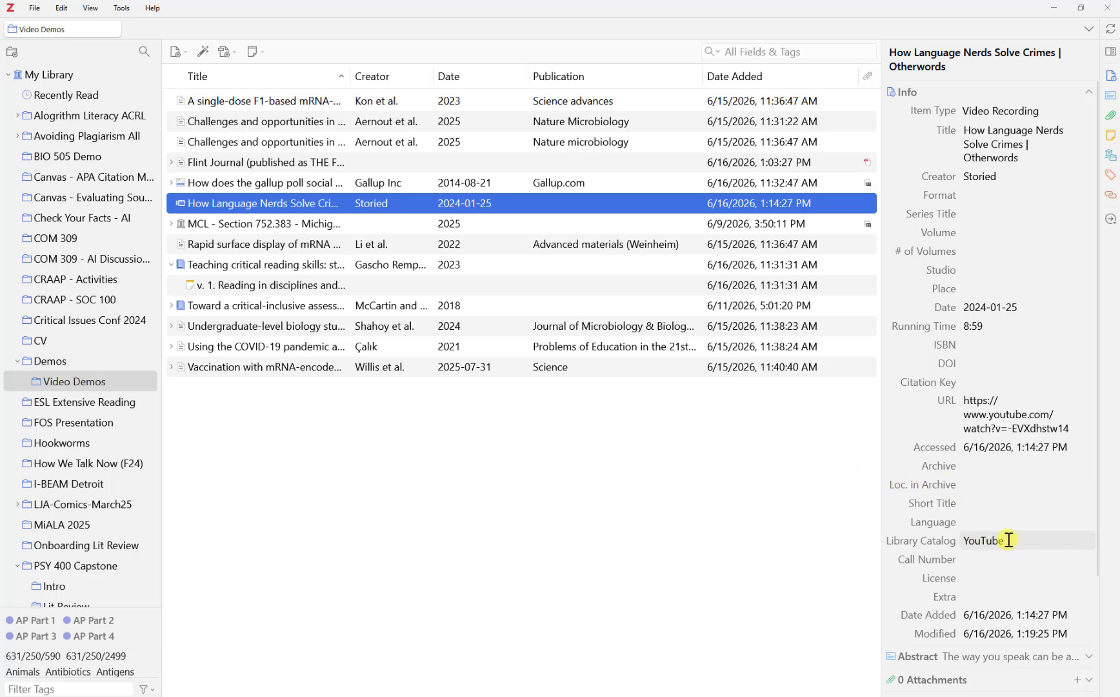
{"action": "left_click_drag", "start_coordinate": [1006, 540], "coordinate": [962, 541]}
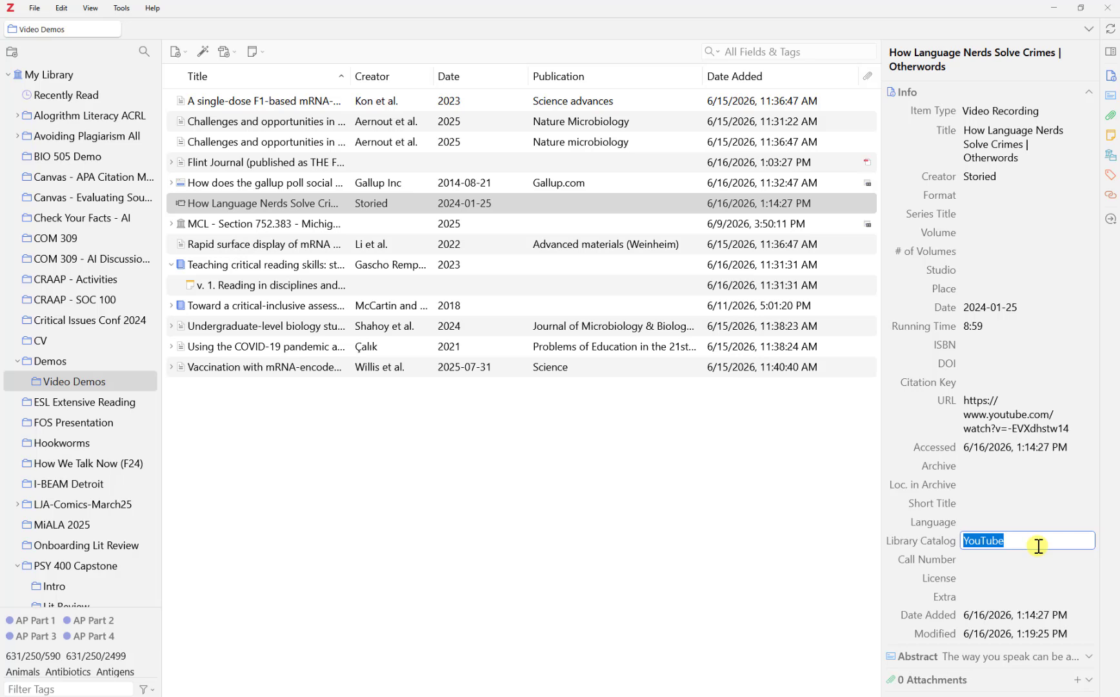
{"action": "right_click", "coordinate": [1001, 540]}
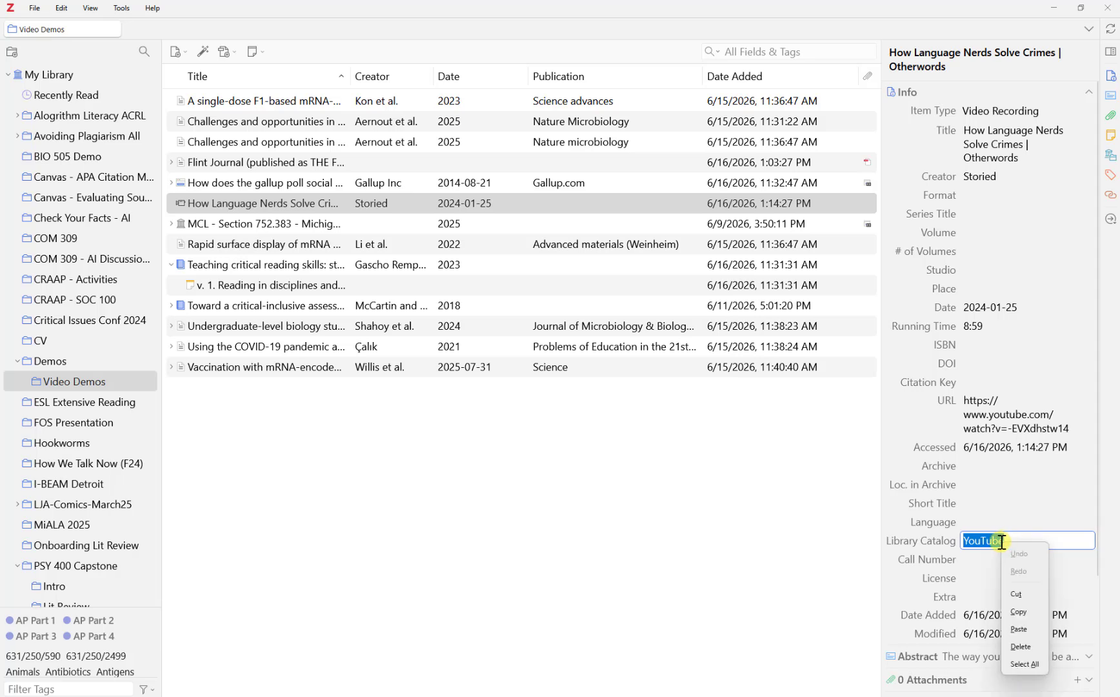
{"action": "left_click", "coordinate": [1017, 595]}
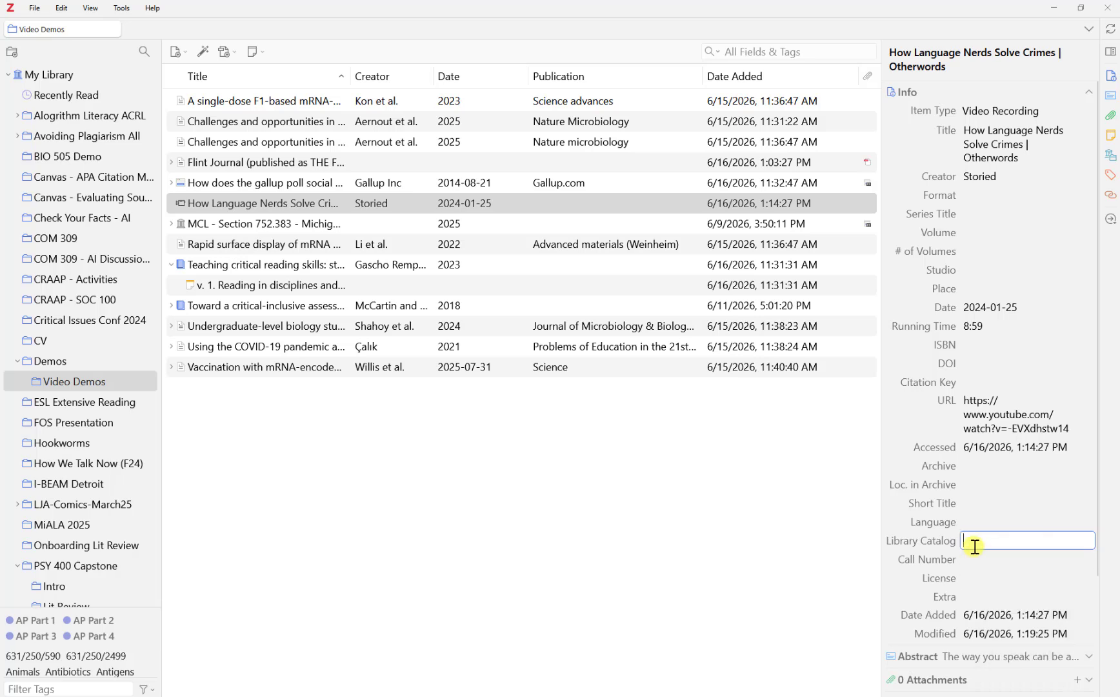
{"action": "left_click", "coordinate": [965, 270]}
{"action": "key", "text": "ctrl+v"}
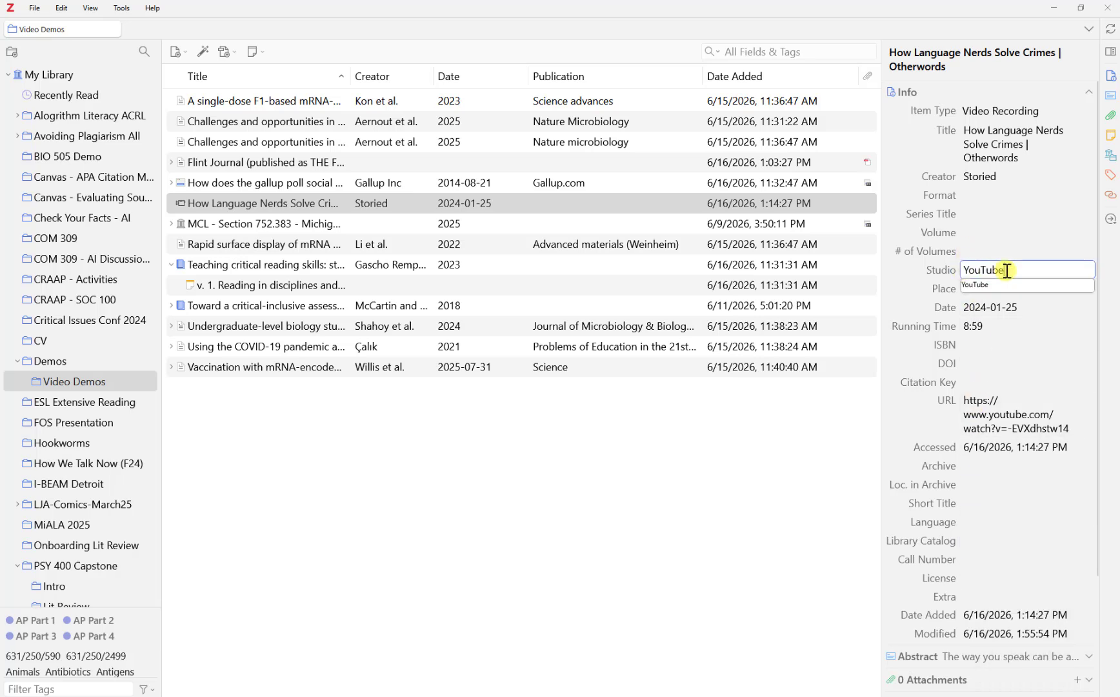
{"action": "key", "text": "Tab"}
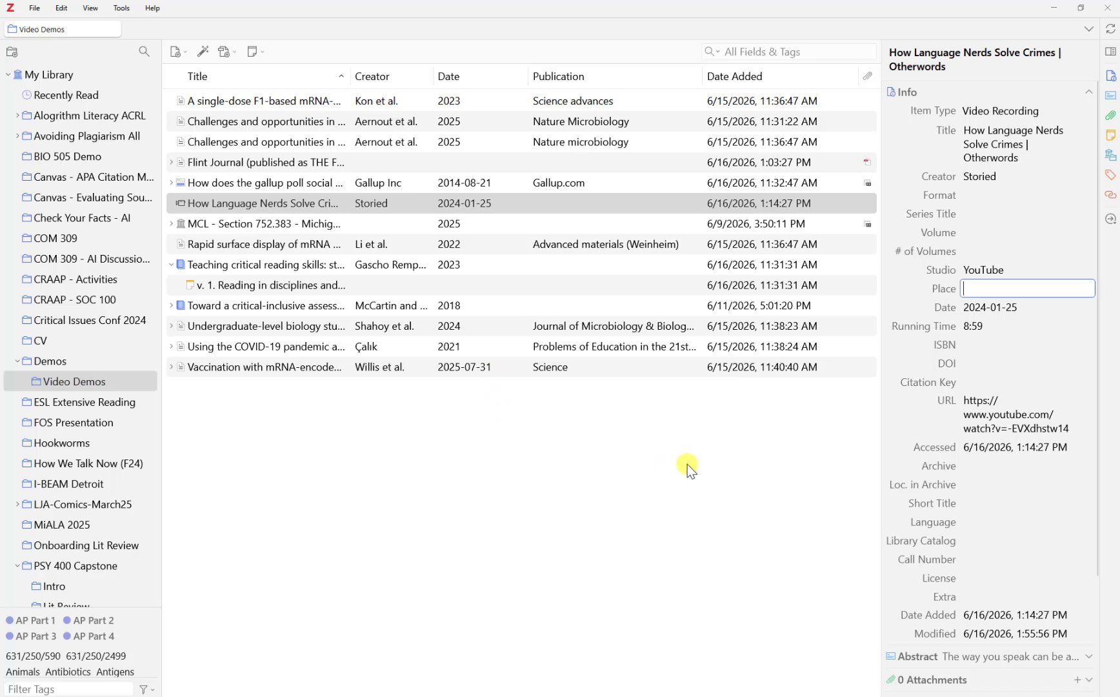
Attach the file Kon2023.pdf from Downloads to the article "A single-dose F1-based mRNA-LNP vaccine"
{"action": "left_click", "coordinate": [382, 102]}
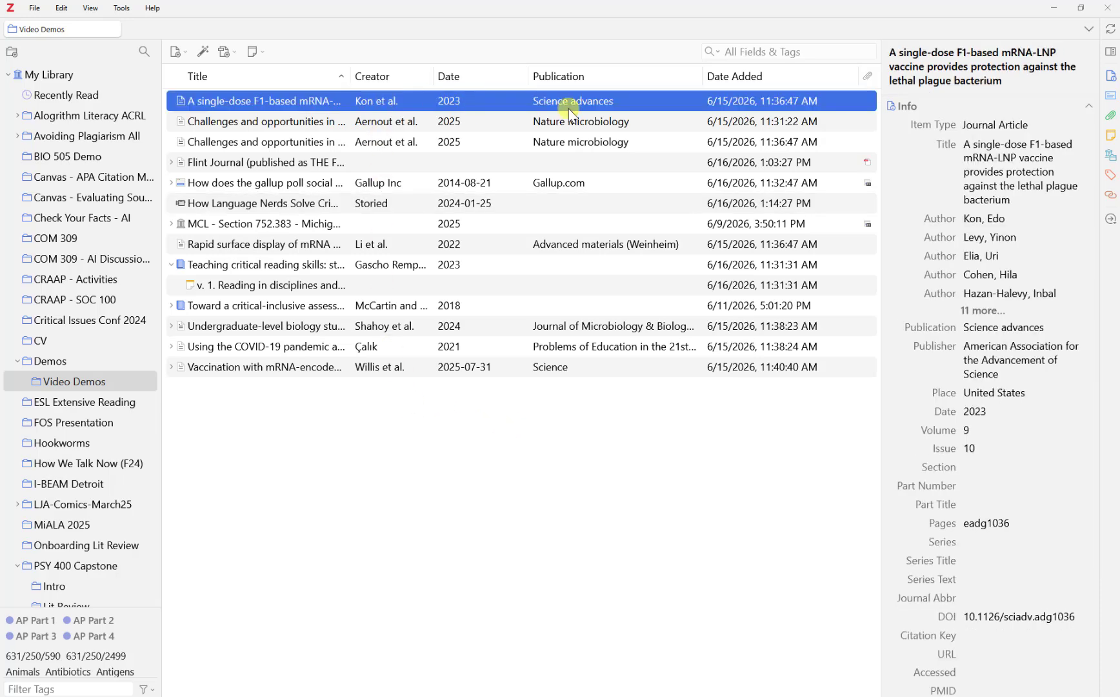
{"action": "scroll", "coordinate": [987, 310], "scroll_direction": "down", "scroll_amount": 10}
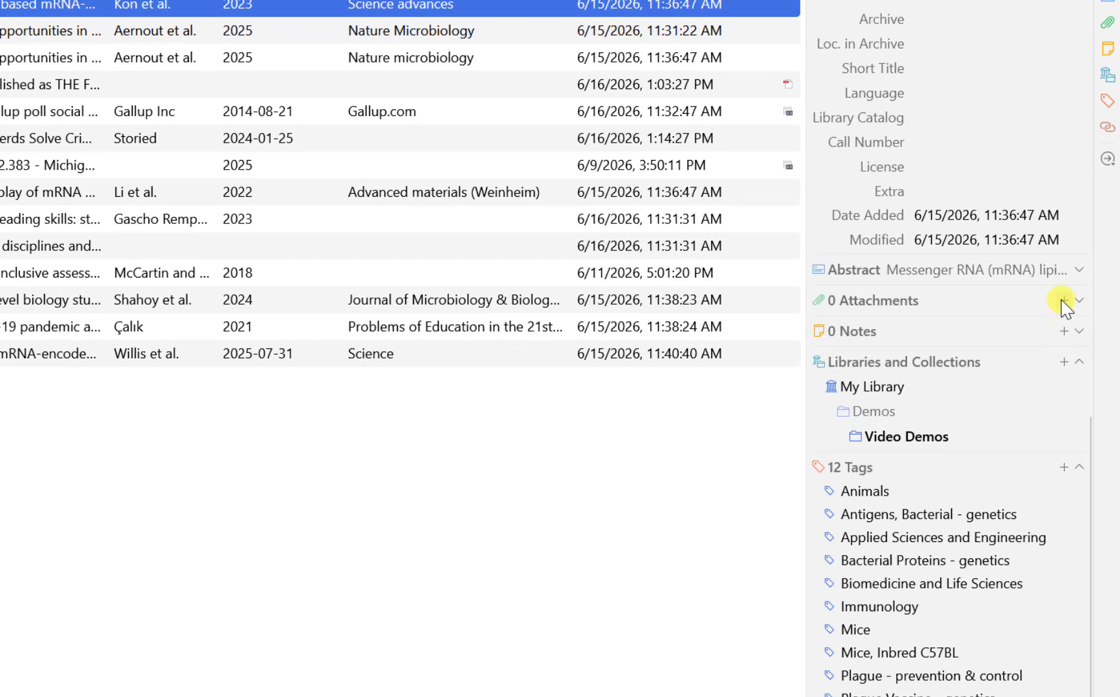
{"action": "left_click", "coordinate": [1063, 300]}
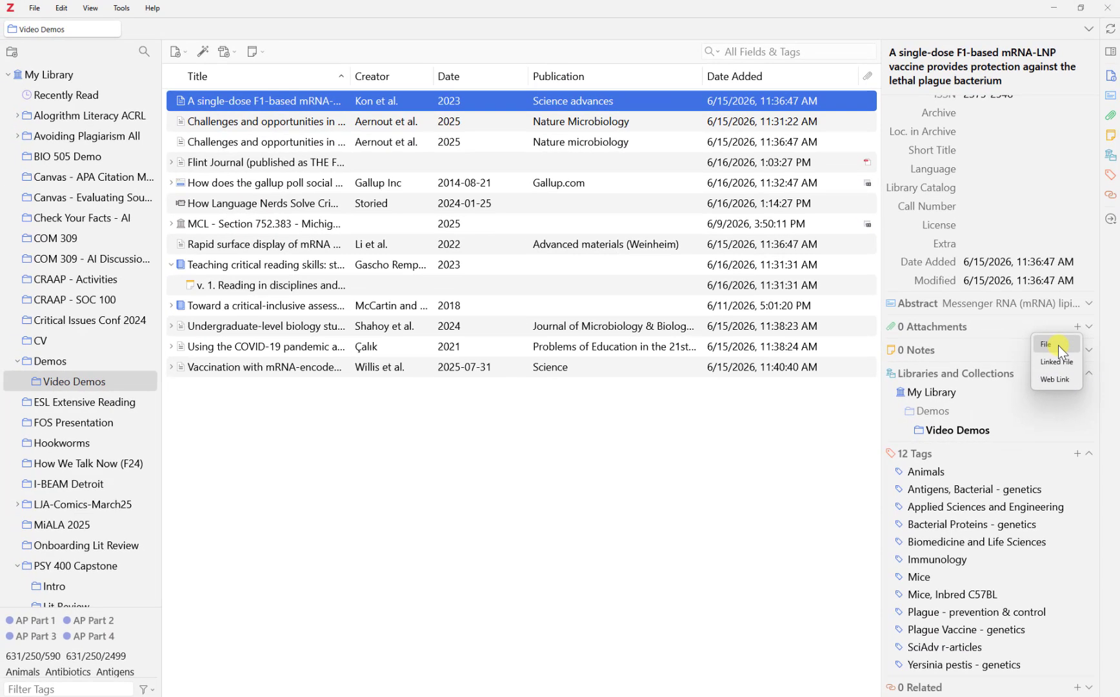
{"action": "left_click", "coordinate": [1059, 345]}
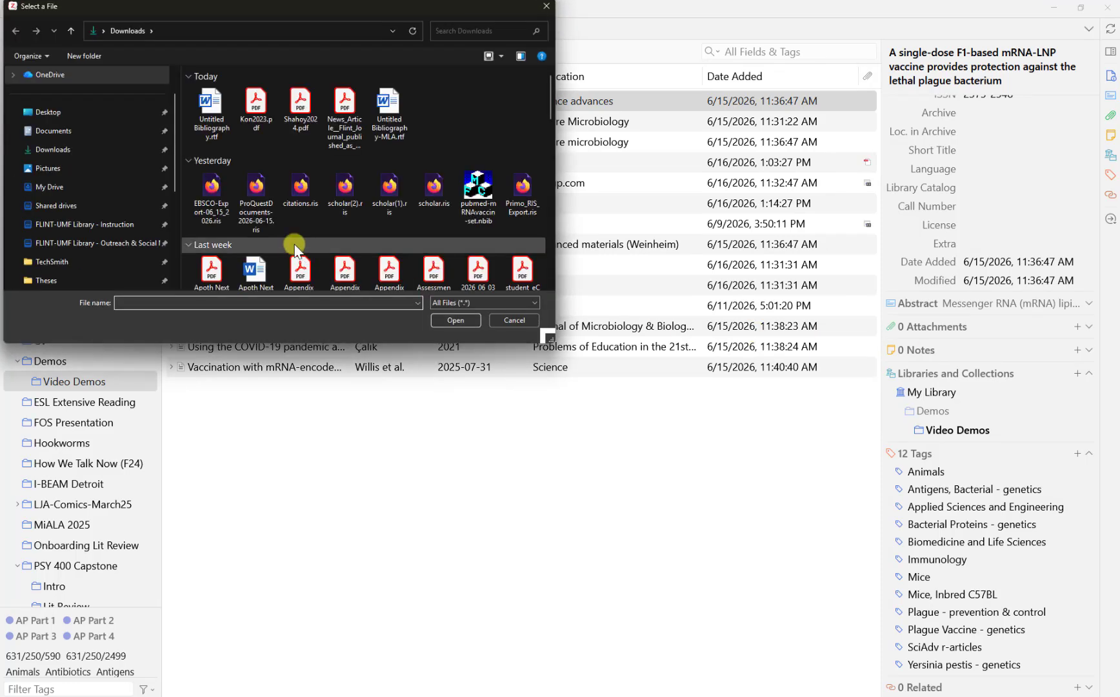
{"action": "left_click", "coordinate": [243, 113]}
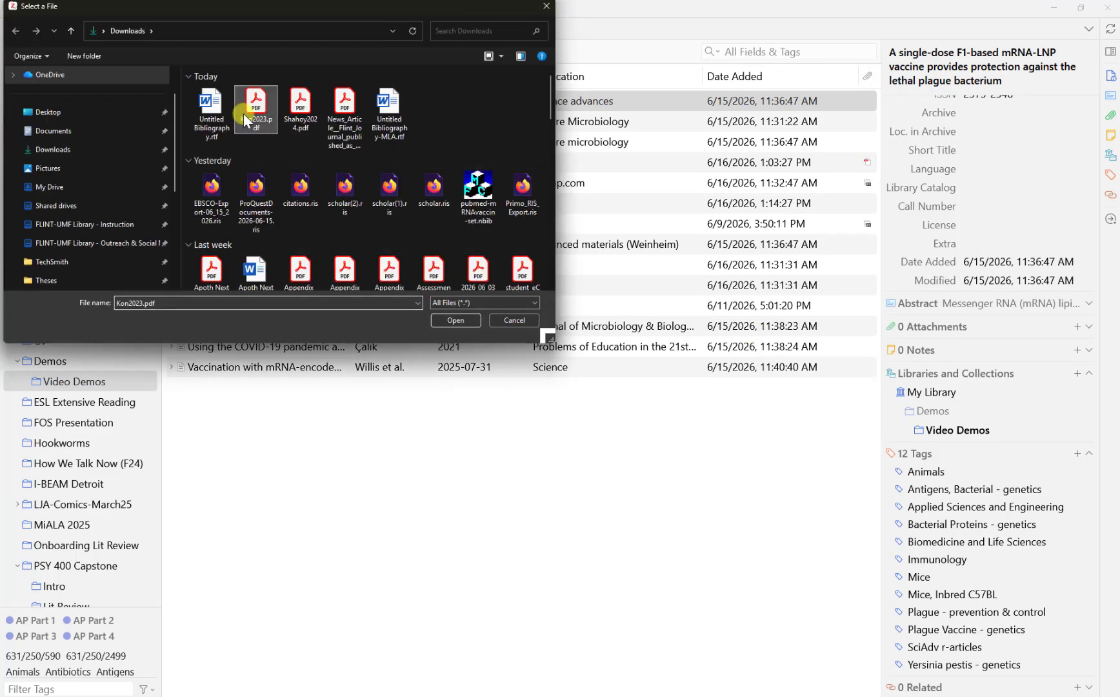
{"action": "left_click", "coordinate": [454, 320]}
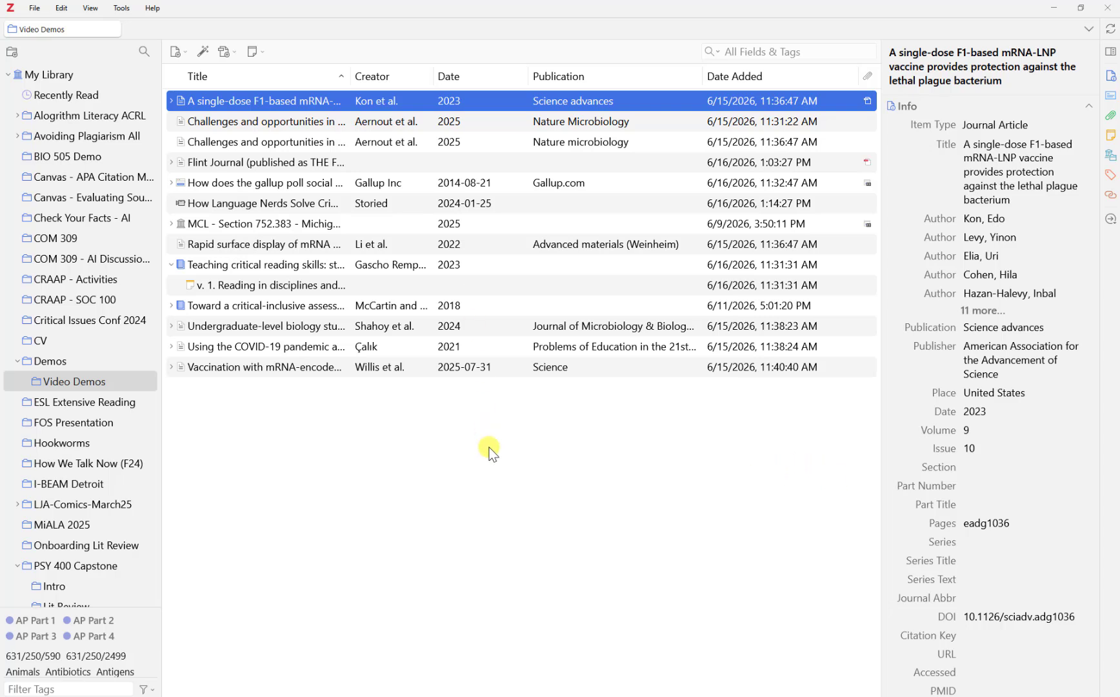
Compare the metadata of the two records for "Challenges and opportunities in mRNA vaccine development against bacteria"
{"action": "left_click", "coordinate": [473, 143]}
{"action": "left_click", "coordinate": [470, 128]}
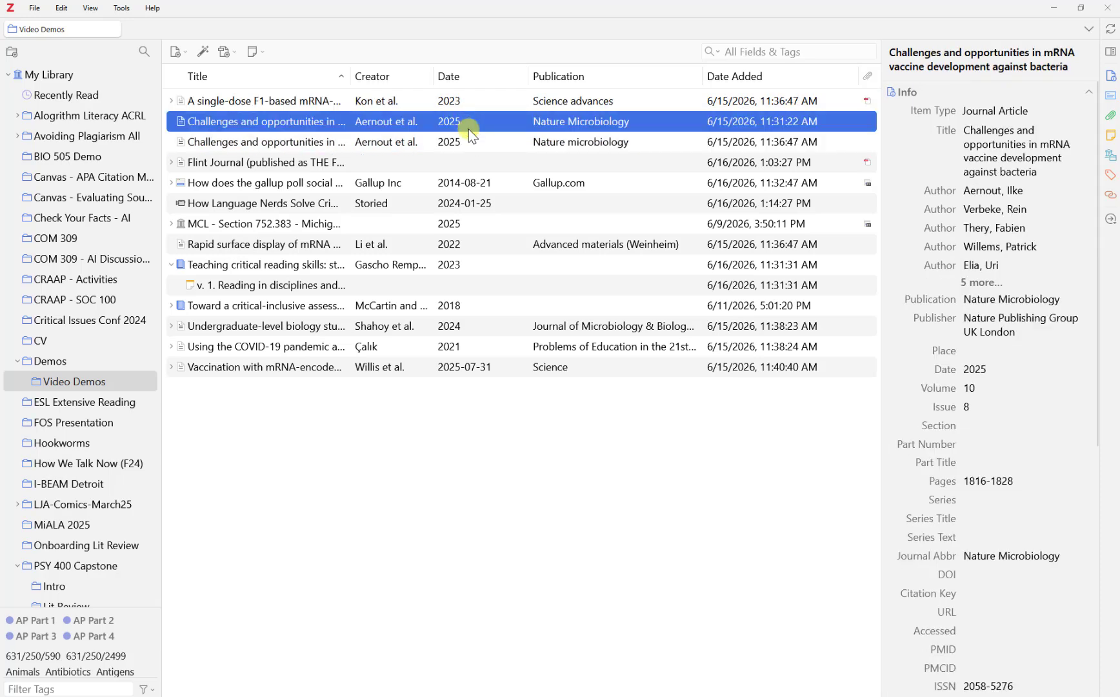
{"action": "left_click", "coordinate": [469, 143]}
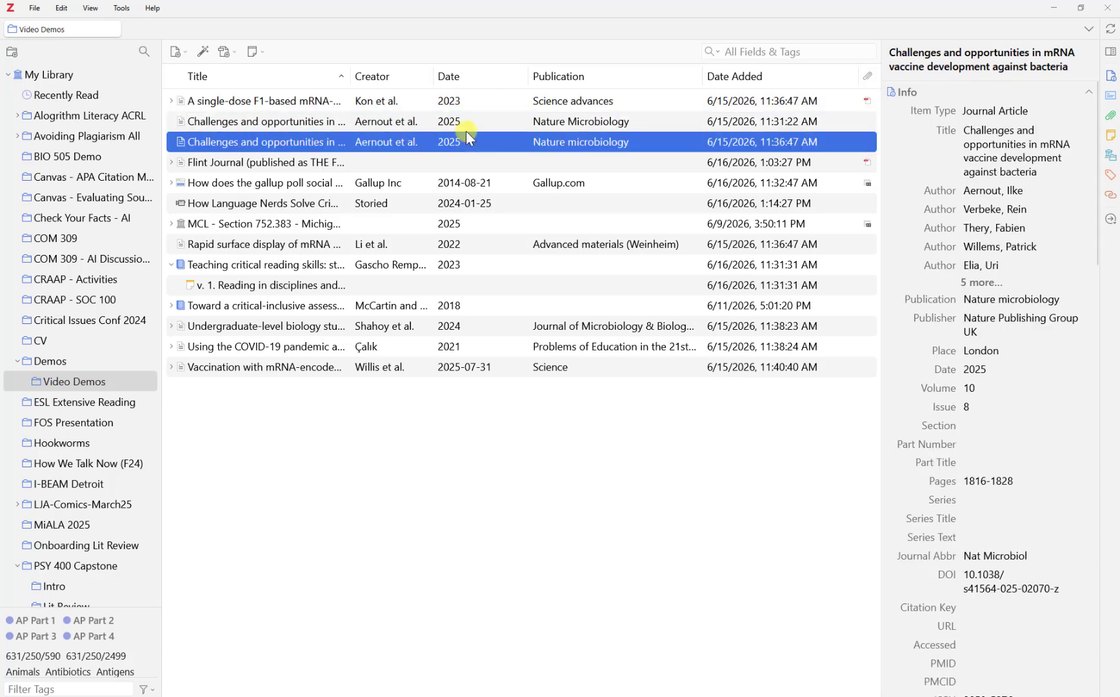
{"action": "scroll", "coordinate": [983, 538], "scroll_direction": "down", "scroll_amount": 4}
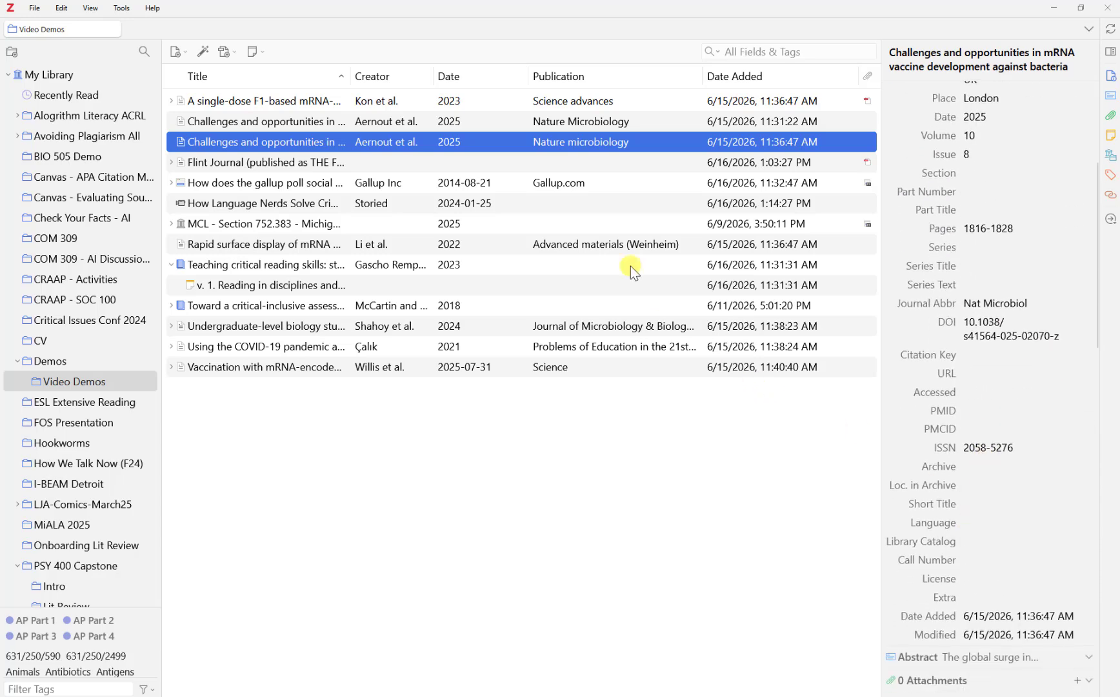
{"action": "left_click", "coordinate": [501, 122]}
{"action": "scroll", "coordinate": [1026, 320], "scroll_direction": "down", "scroll_amount": 6}
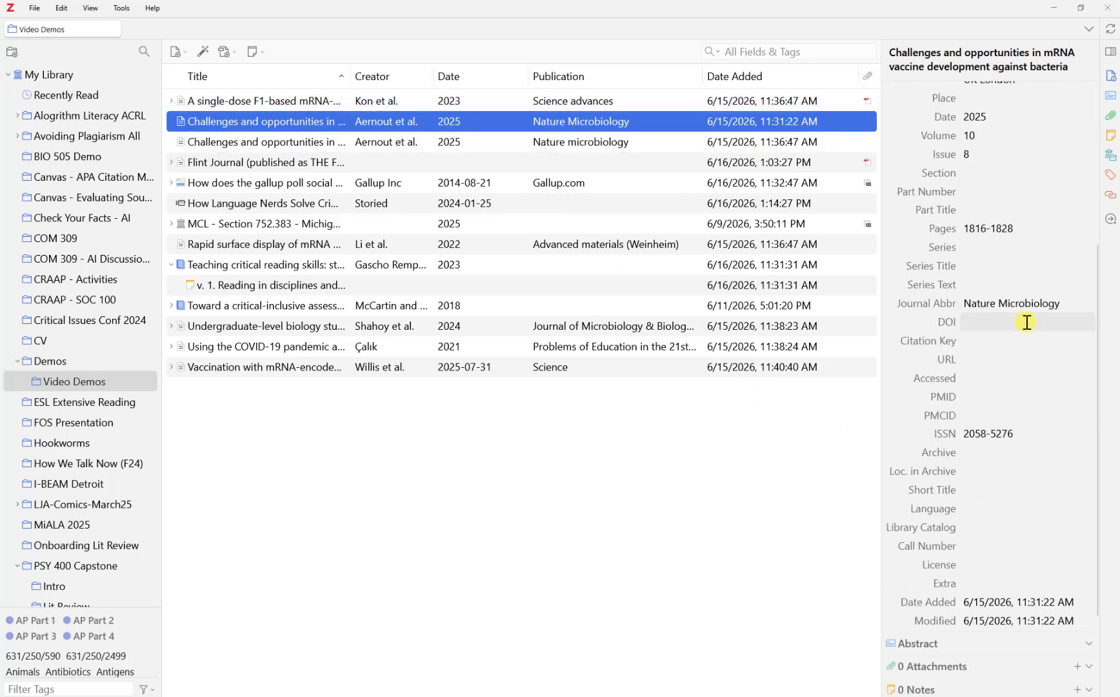
{"action": "scroll", "coordinate": [1027, 325], "scroll_direction": "up", "scroll_amount": 6}
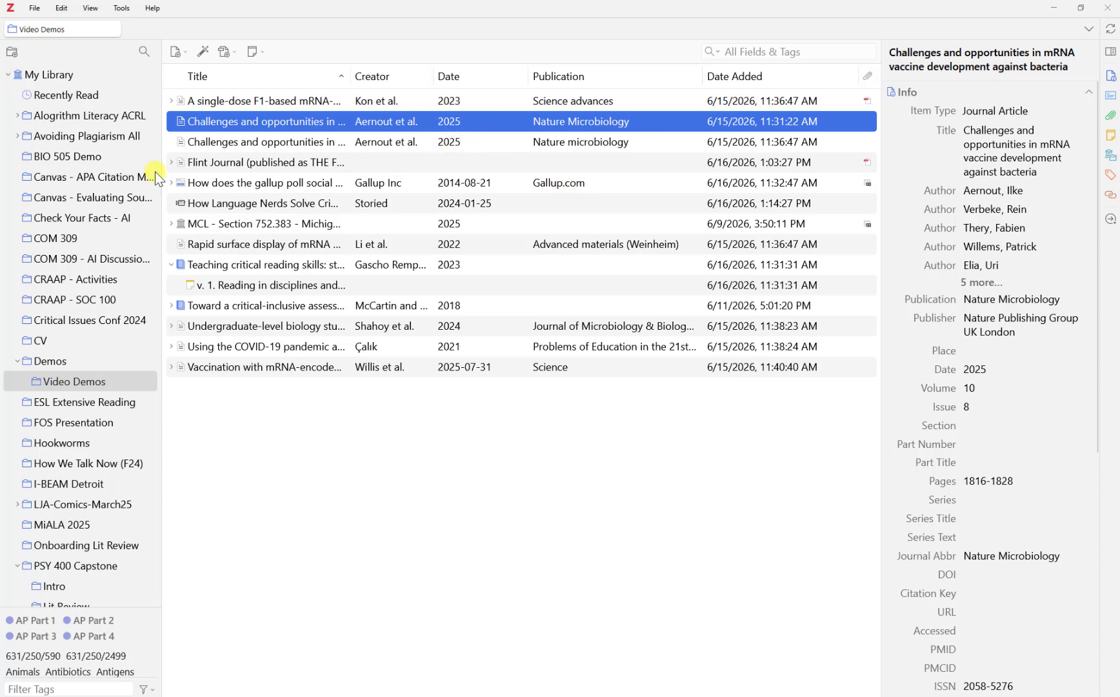
Merge the duplicate "Challenges and opportunities in mRNA vaccine development" records from Duplicate Items, using the 6/15/2026, 11:36:47 AM version as the master item
{"action": "scroll", "coordinate": [128, 206], "scroll_direction": "down", "scroll_amount": 4}
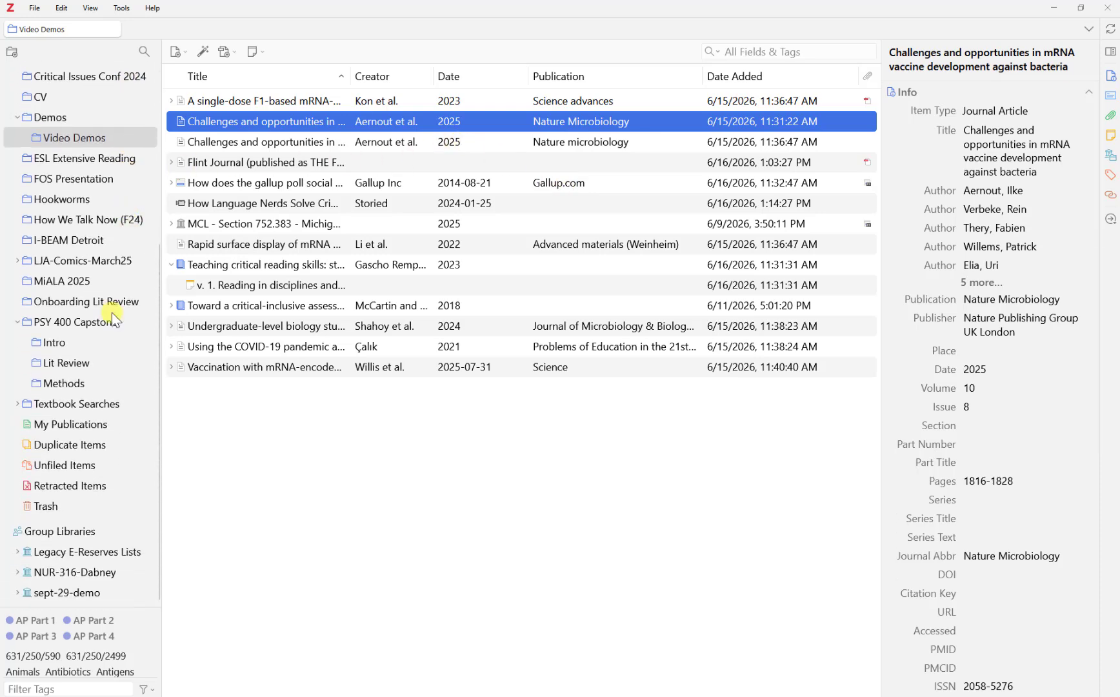
{"action": "left_click", "coordinate": [97, 445]}
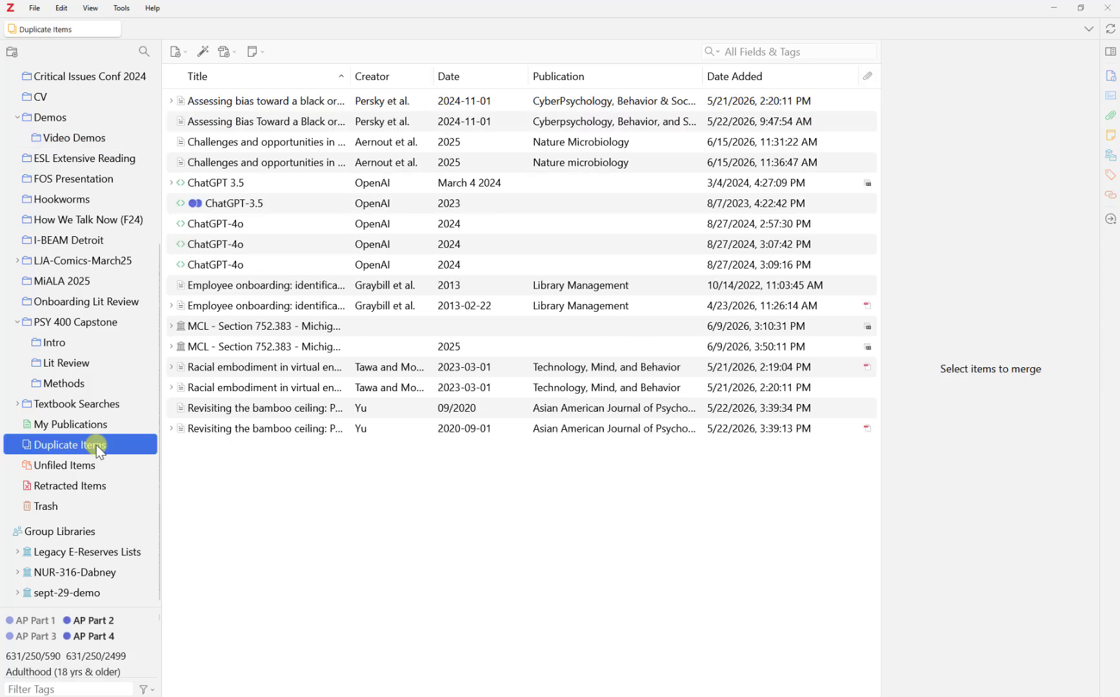
{"action": "left_click", "coordinate": [334, 143]}
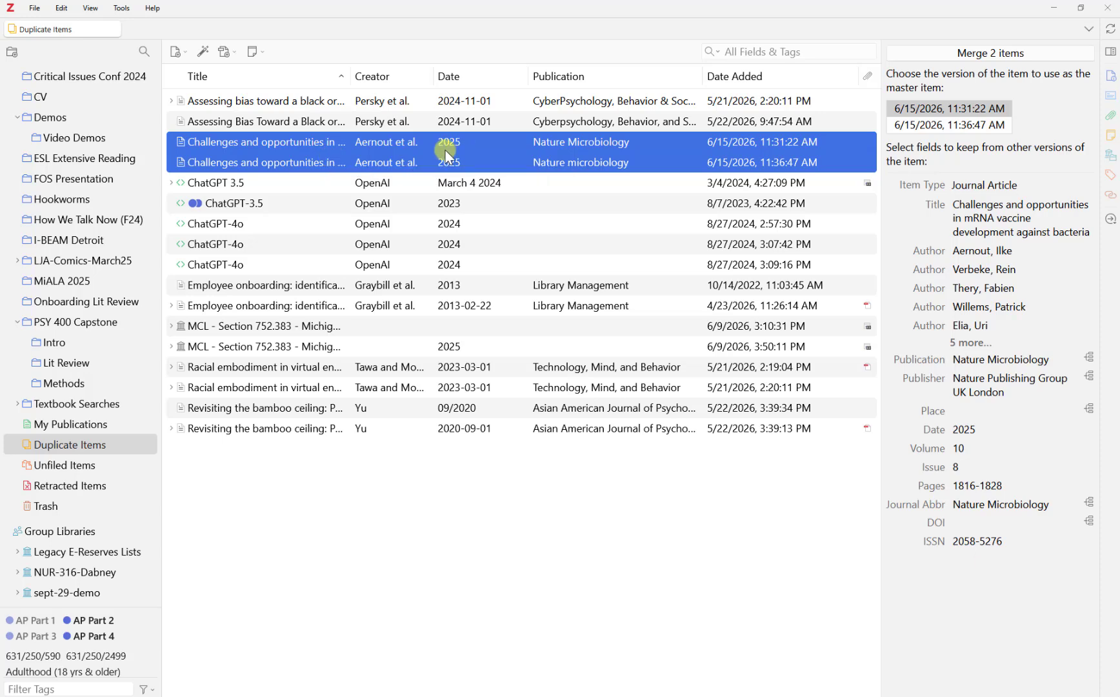
{"action": "left_click", "coordinate": [955, 127]}
{"action": "left_click", "coordinate": [950, 115]}
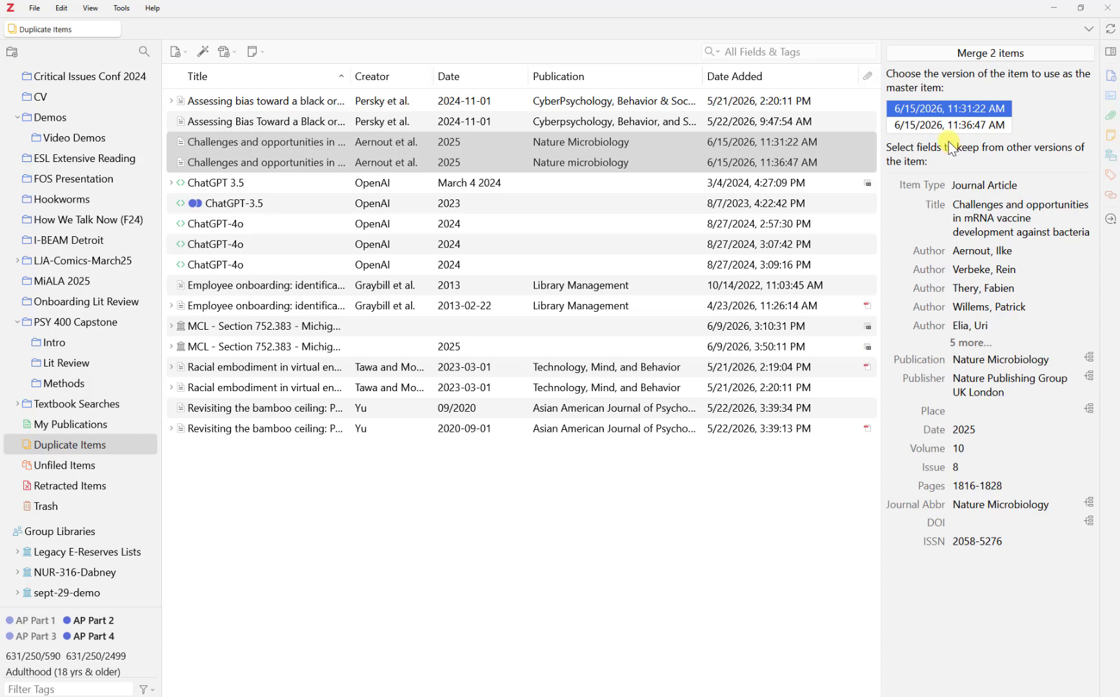
{"action": "left_click", "coordinate": [943, 126]}
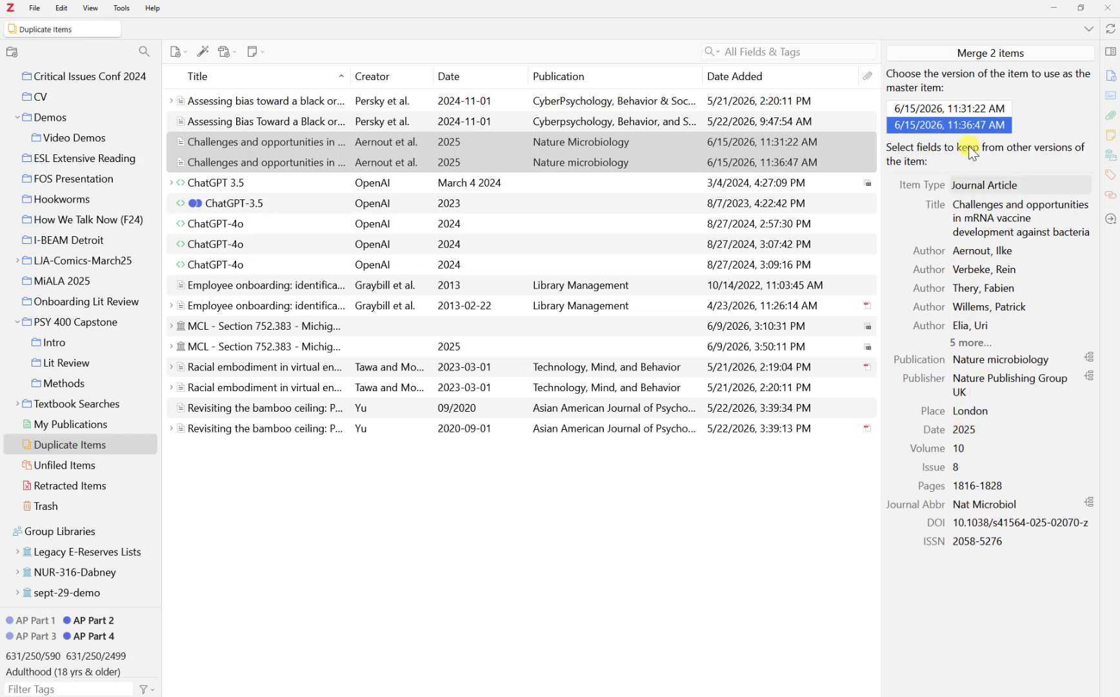
{"action": "left_click", "coordinate": [955, 108]}
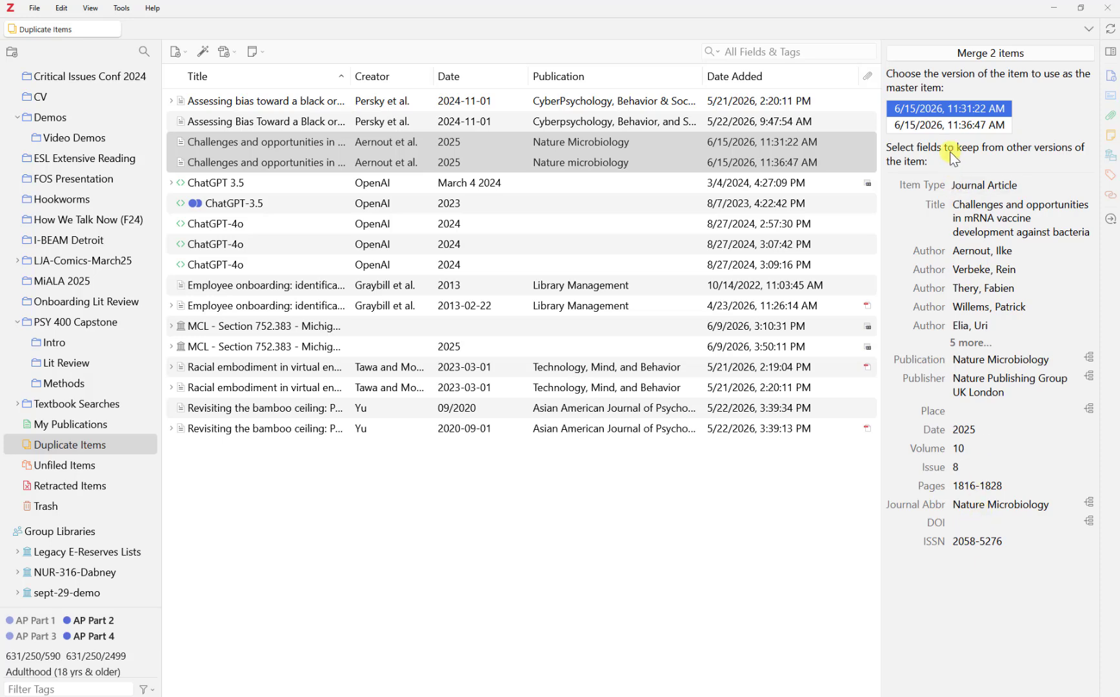
{"action": "left_click", "coordinate": [955, 125]}
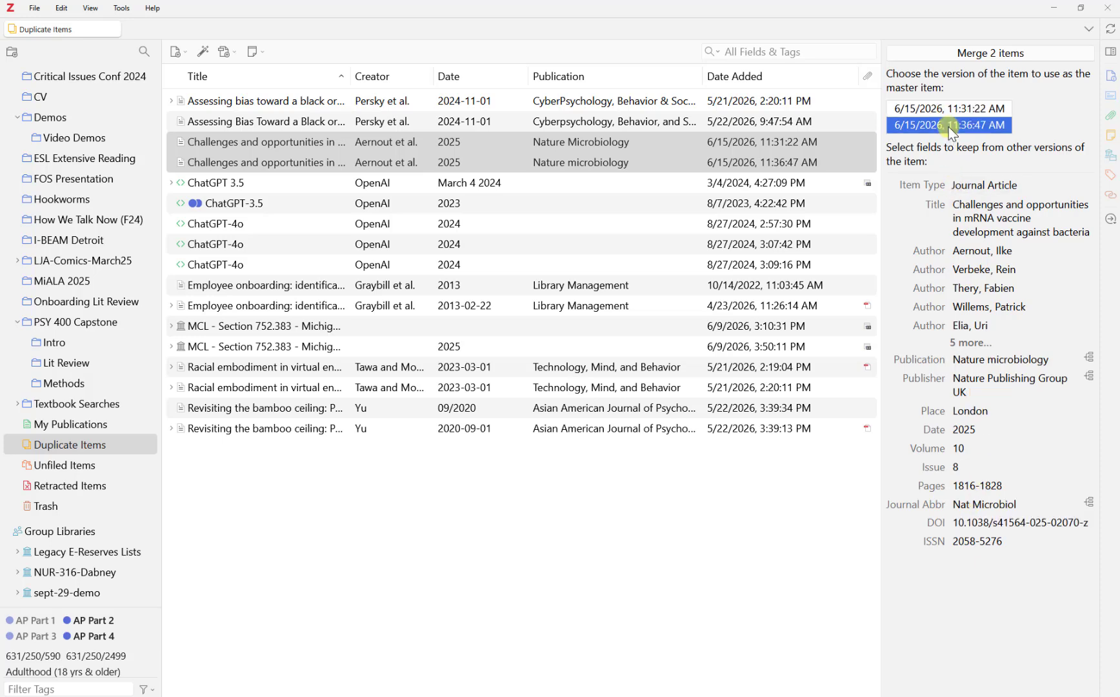
{"action": "left_click", "coordinate": [979, 54]}
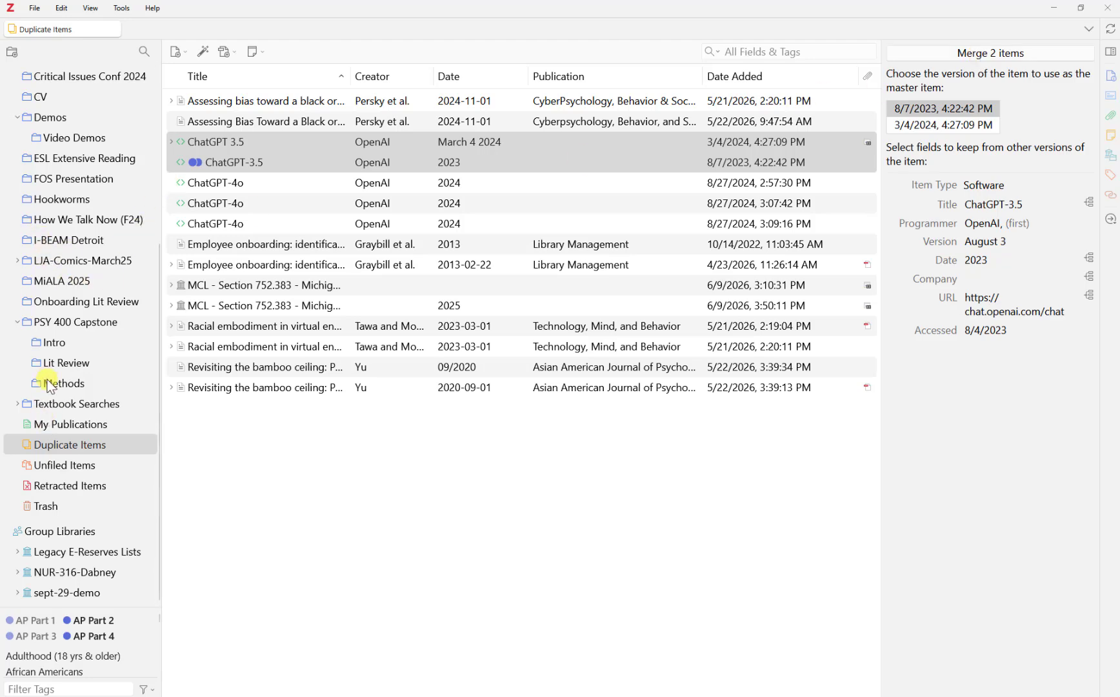
Return to the Video Demos collection and review the merged "Challenges and opportunities in mRNA vaccine development" record's details and tags
{"action": "scroll", "coordinate": [64, 245], "scroll_direction": "up", "scroll_amount": 2}
{"action": "left_click", "coordinate": [64, 223]}
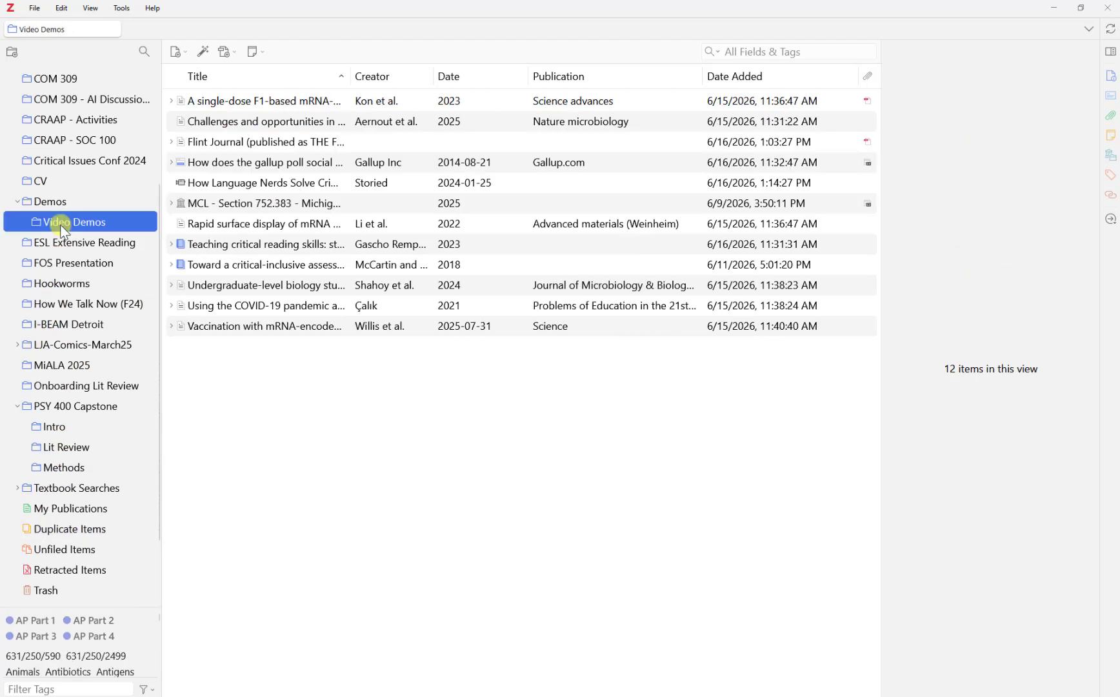
{"action": "left_click", "coordinate": [299, 123]}
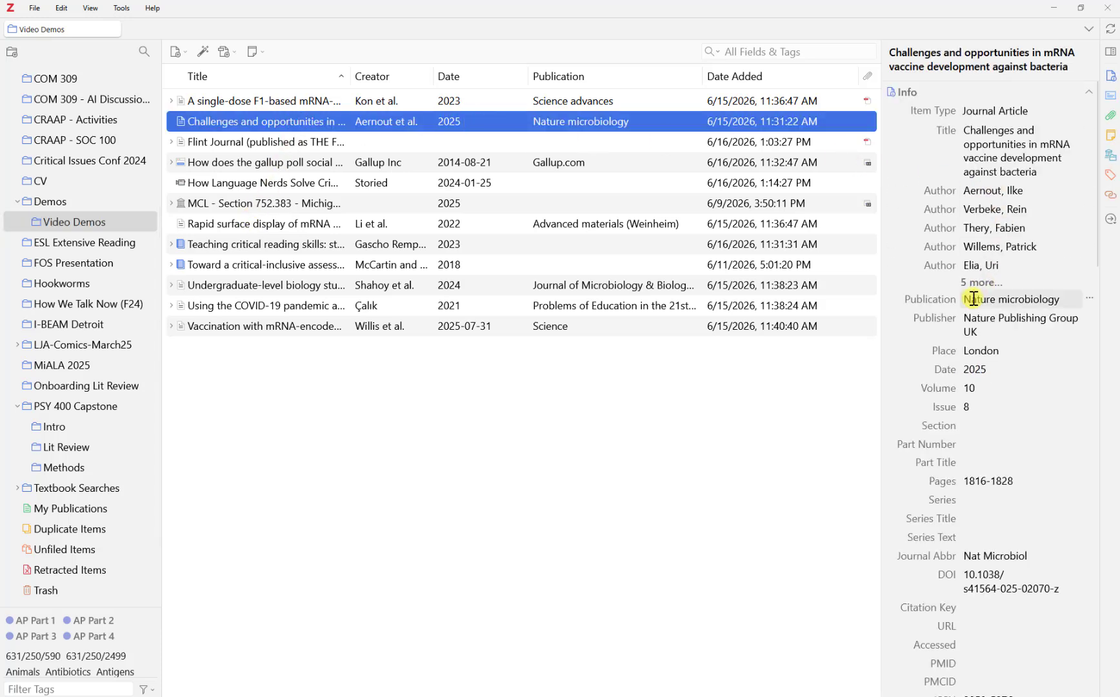
{"action": "scroll", "coordinate": [974, 294], "scroll_direction": "down", "scroll_amount": 8}
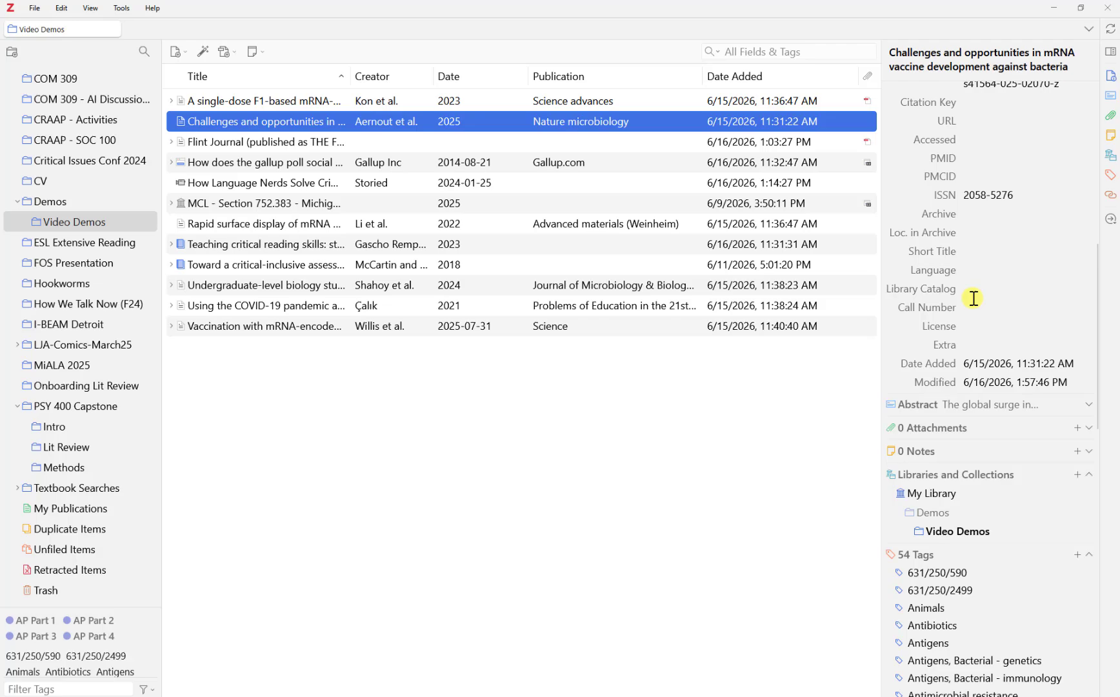
{"action": "scroll", "coordinate": [973, 298], "scroll_direction": "up", "scroll_amount": 5}
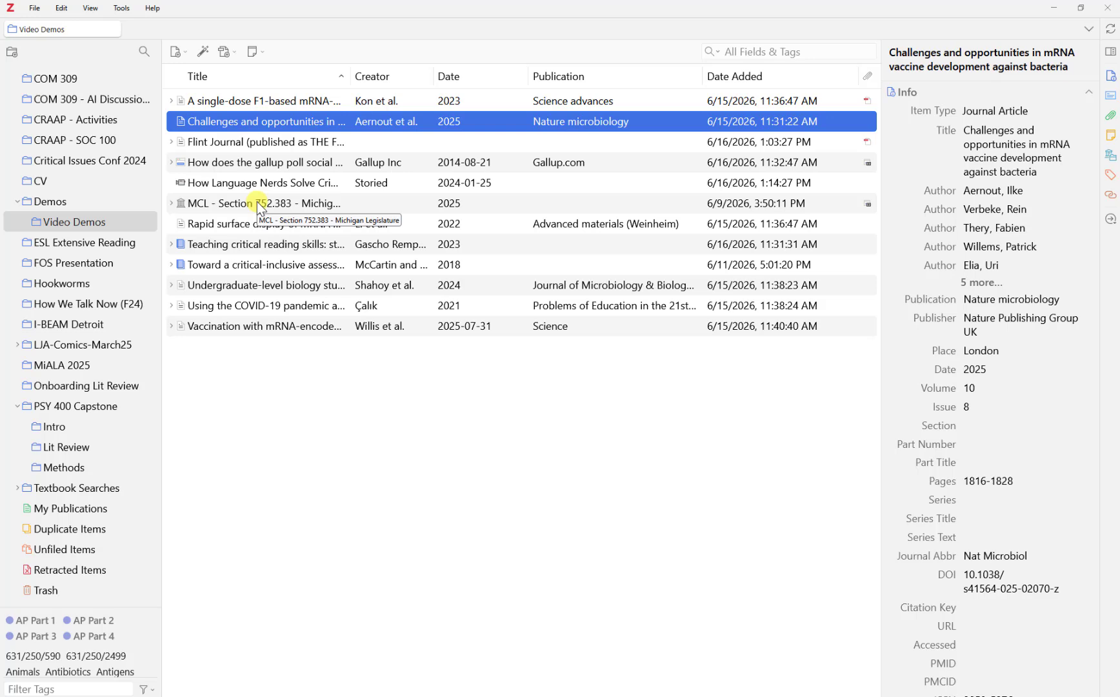
Move "752.383" from the Name of Act field to the Section field of the Michigan Legislature statute
{"action": "left_click", "coordinate": [258, 205]}
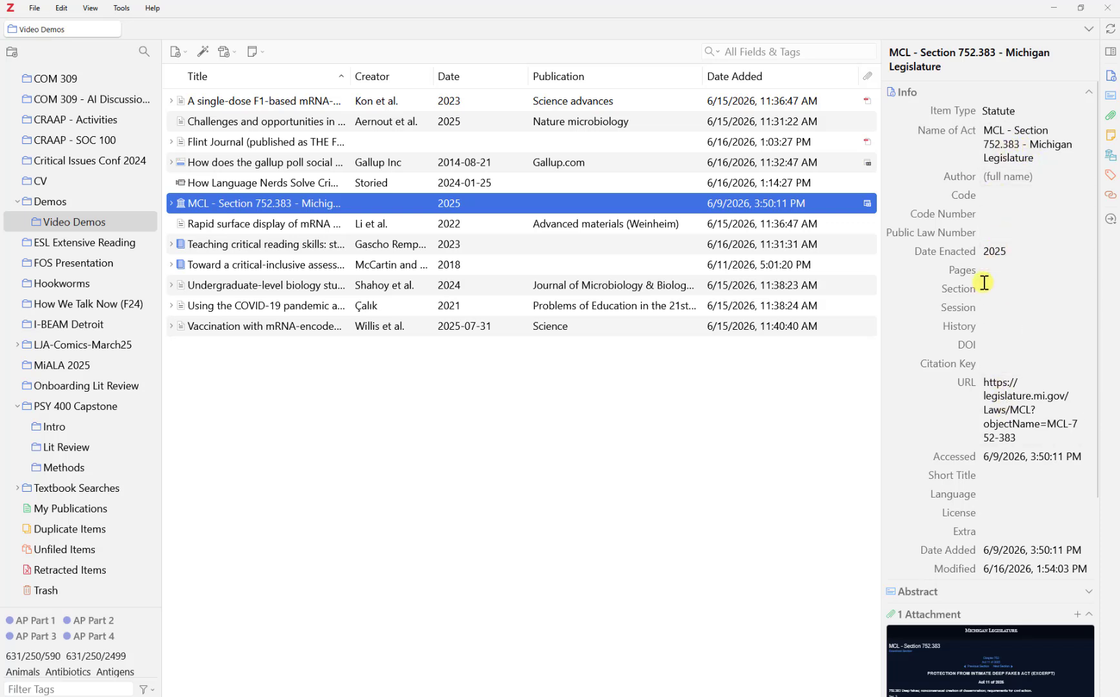
{"action": "left_click", "coordinate": [984, 144]}
{"action": "left_click_drag", "start_coordinate": [984, 144], "coordinate": [1020, 144]}
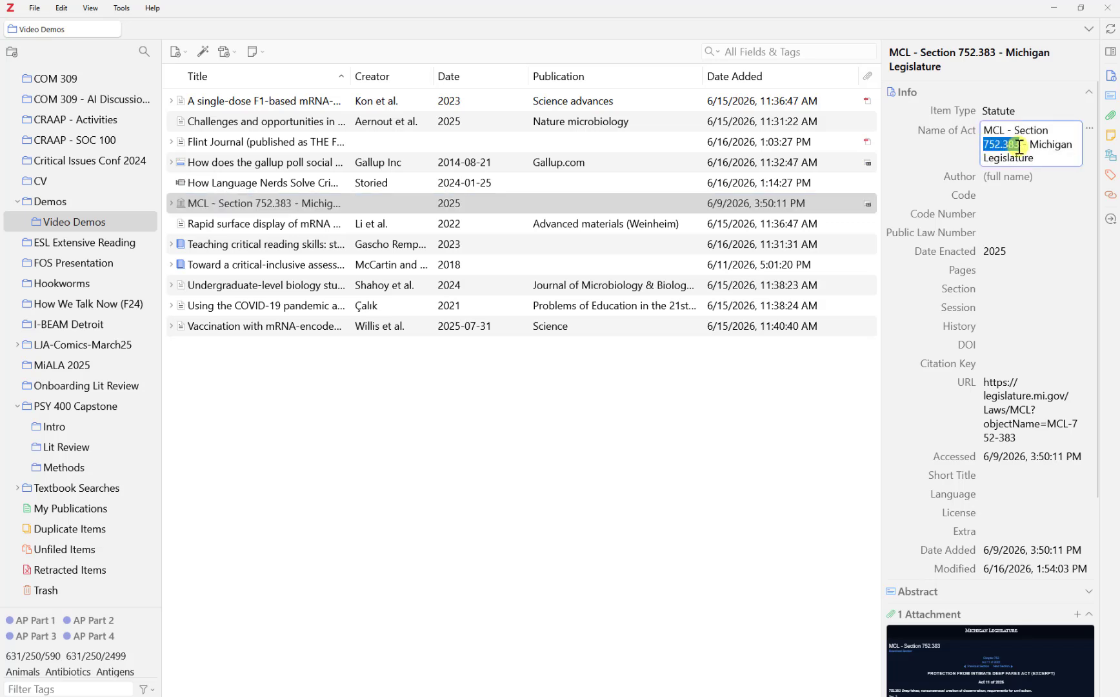
{"action": "right_click", "coordinate": [1008, 147]}
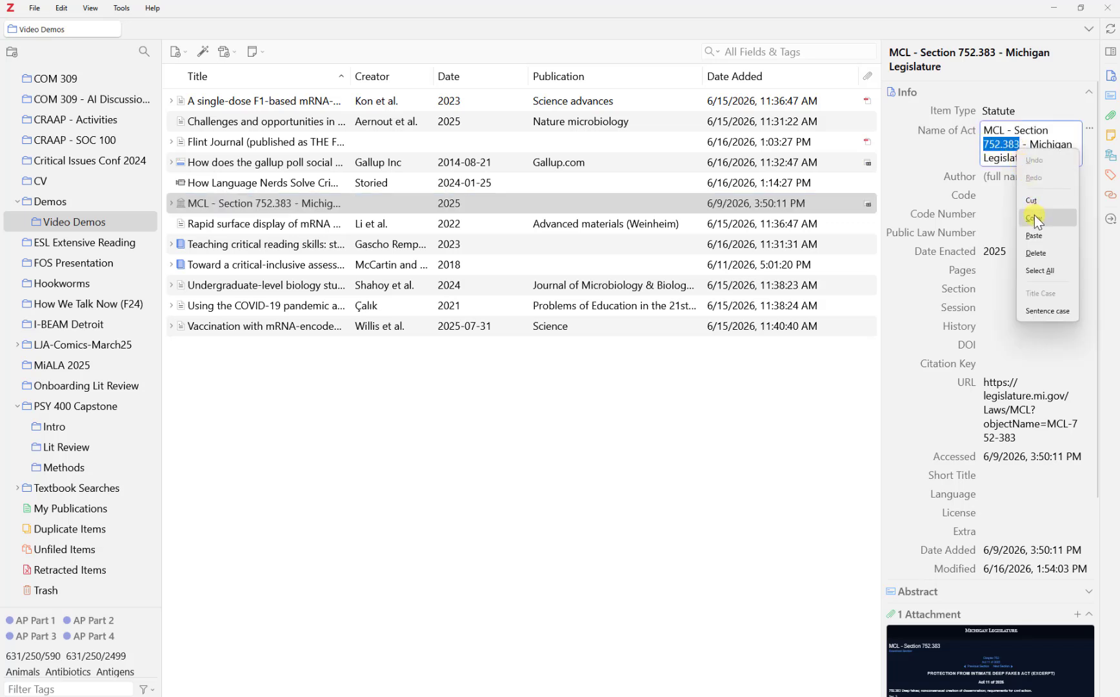
{"action": "left_click", "coordinate": [1035, 215]}
{"action": "right_click", "coordinate": [1010, 145]}
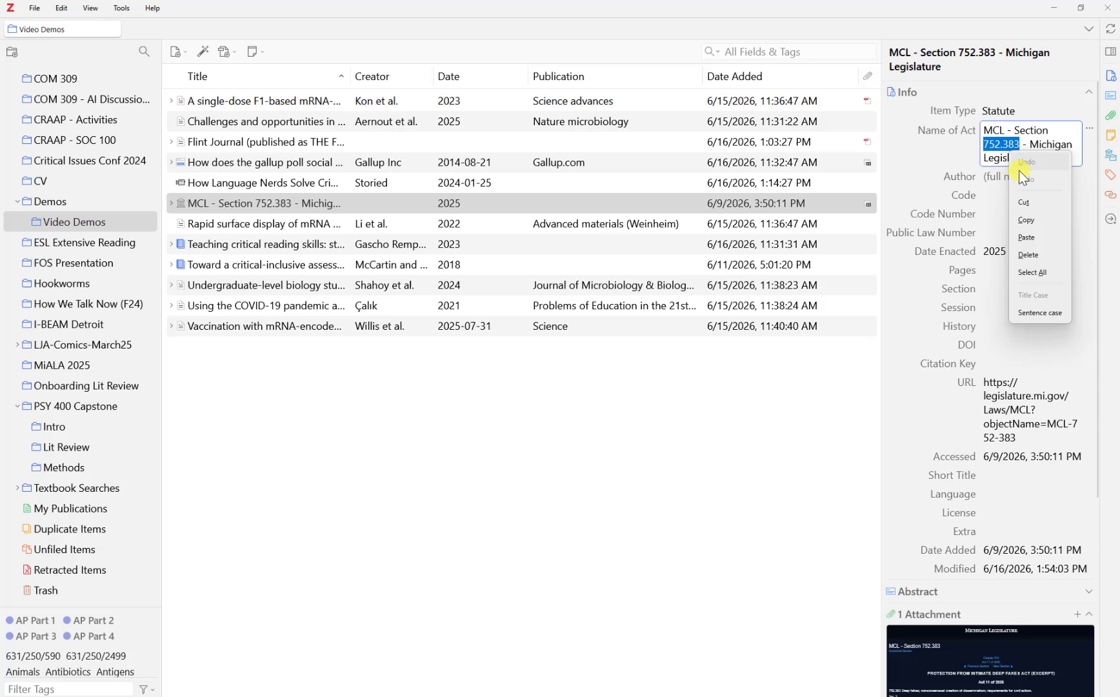
{"action": "left_click", "coordinate": [1029, 204]}
{"action": "left_click", "coordinate": [1002, 278]}
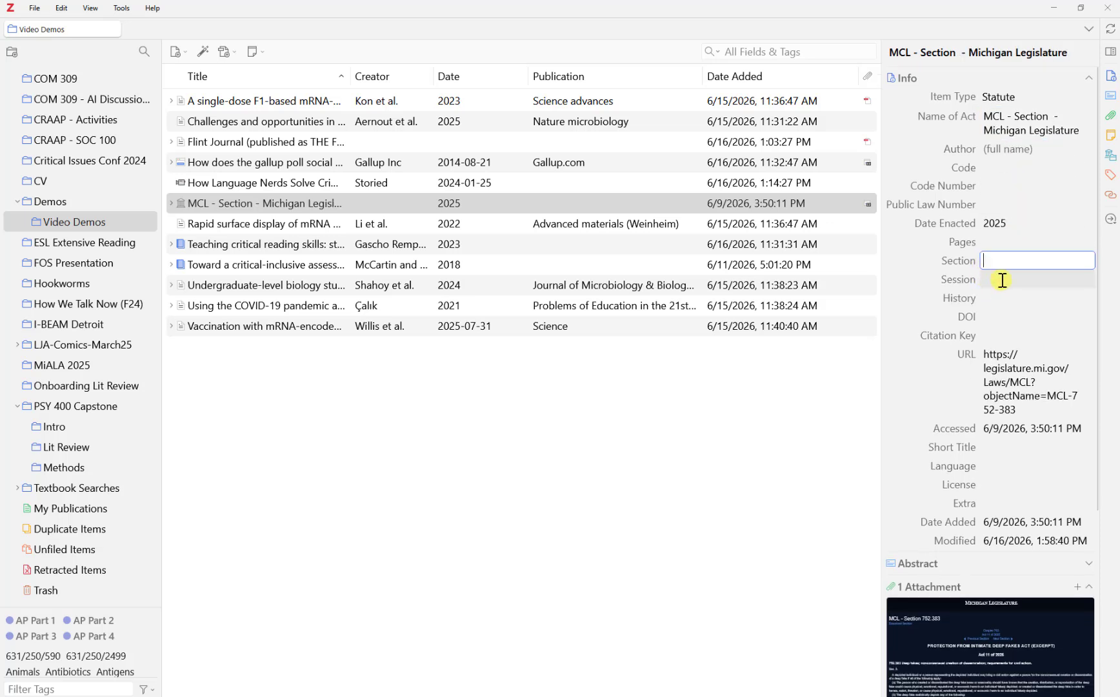
{"action": "key", "text": "ctrl+v"}
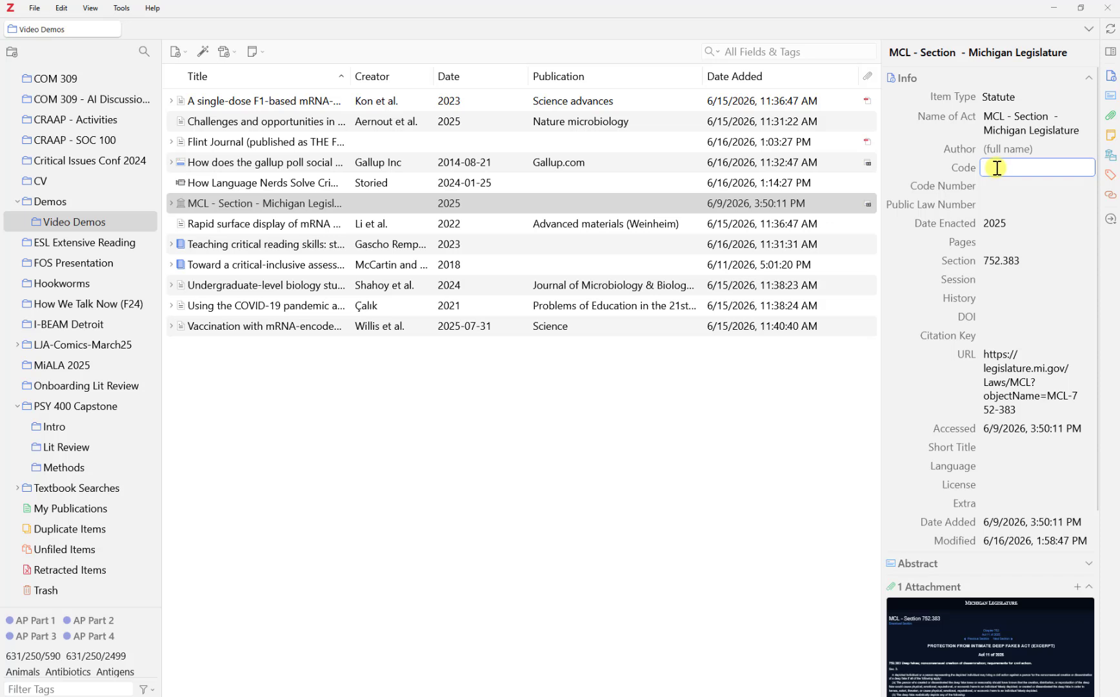
Set the Michigan Legislature statute's Code to "Michigan Compiled Laws"
{"action": "type", "text": "Michigan Com"}
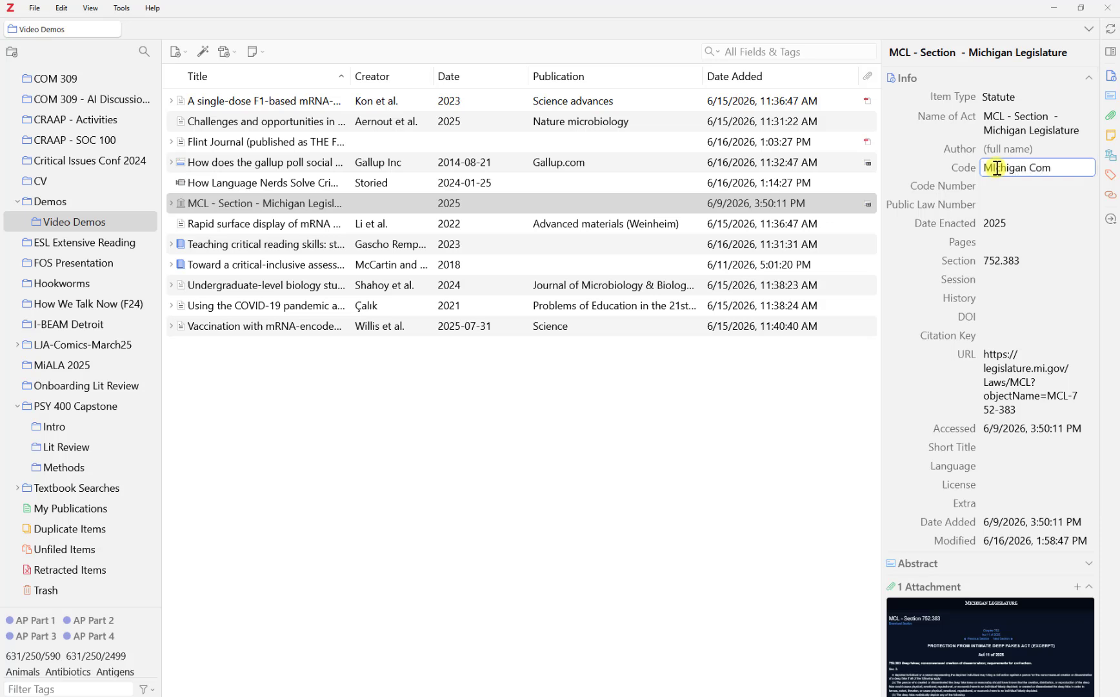
{"action": "type", "text": "piled Laws"}
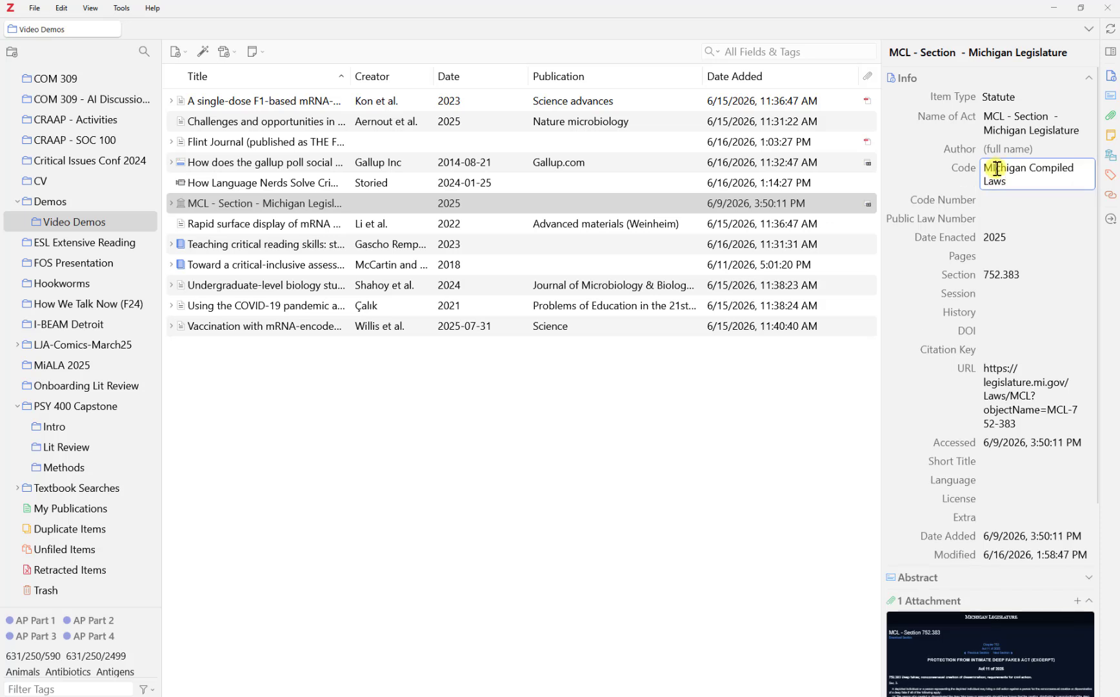
{"action": "left_click", "coordinate": [994, 217]}
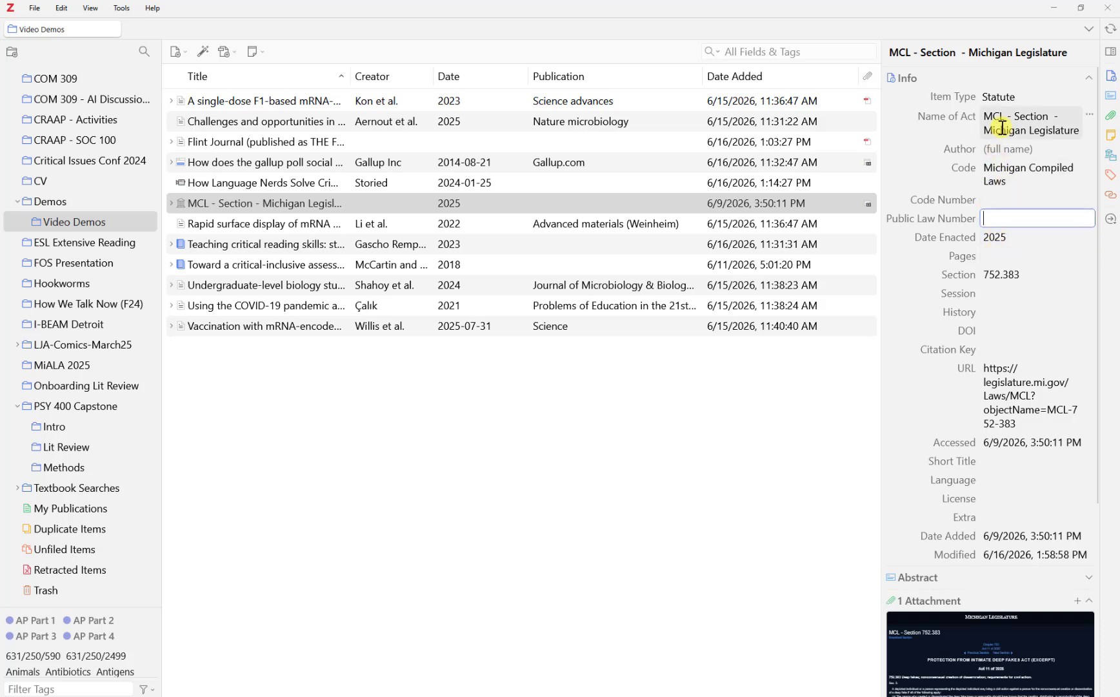
Replace the statute's Name of Act with "Protection from Intimate Deep Fakes Act" copied from the Michigan Legislature web page, converted to sentence case
{"action": "key", "text": "alt+Tab"}
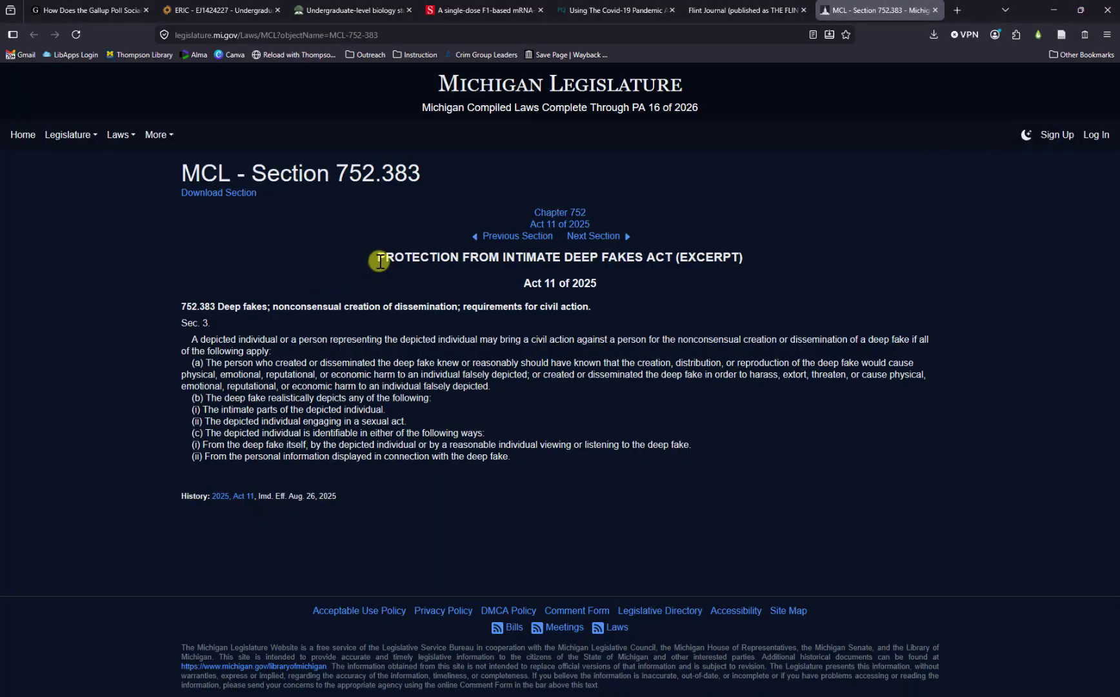
{"action": "left_click_drag", "start_coordinate": [378, 259], "coordinate": [673, 252]}
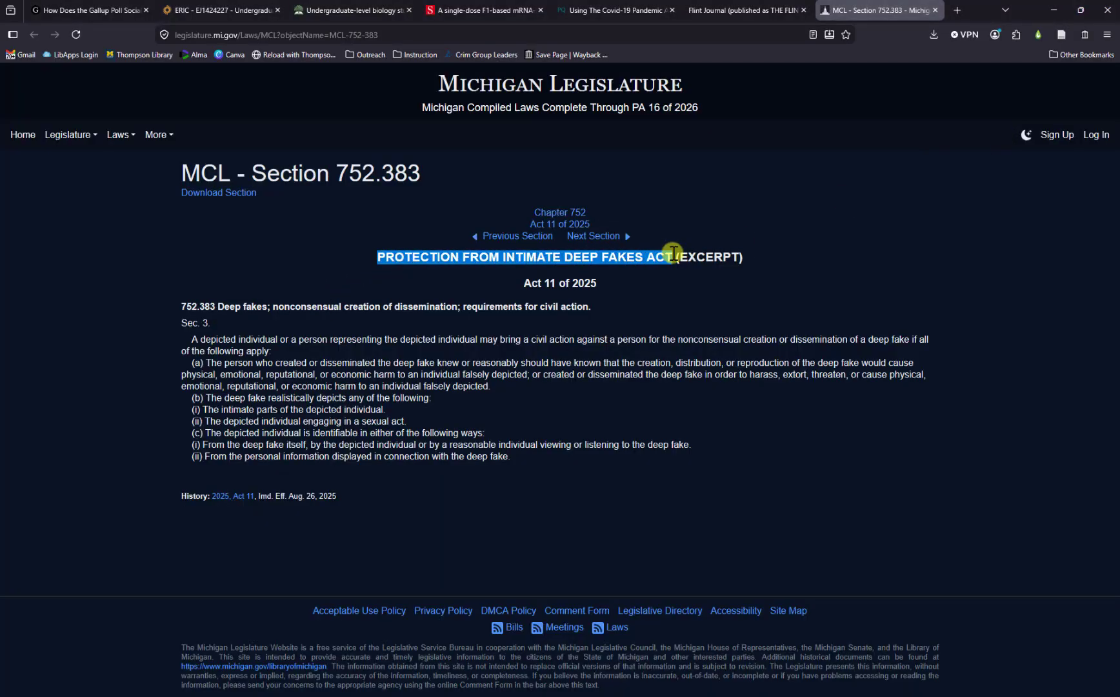
{"action": "right_click", "coordinate": [668, 256]}
{"action": "left_click", "coordinate": [682, 269]}
{"action": "key", "text": "alt+Tab"}
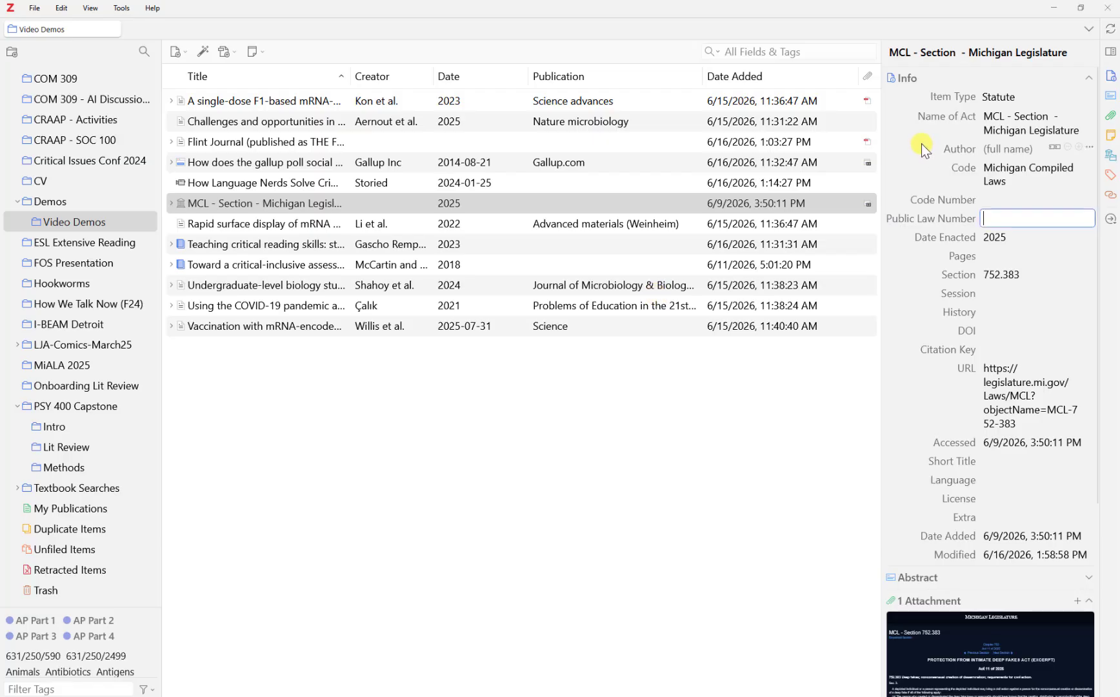
{"action": "left_click", "coordinate": [1001, 113]}
{"action": "left_click_drag", "start_coordinate": [983, 116], "coordinate": [1079, 130]}
{"action": "key", "text": "BackSpace"}
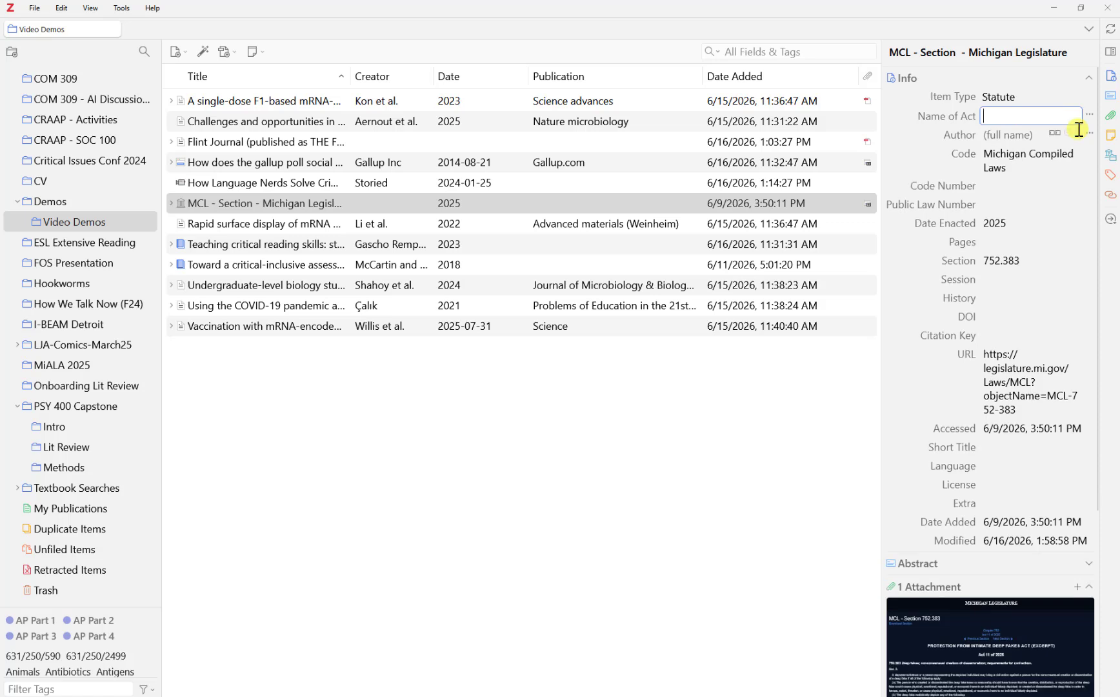
{"action": "key", "text": "ctrl+v"}
{"action": "key", "text": "Return"}
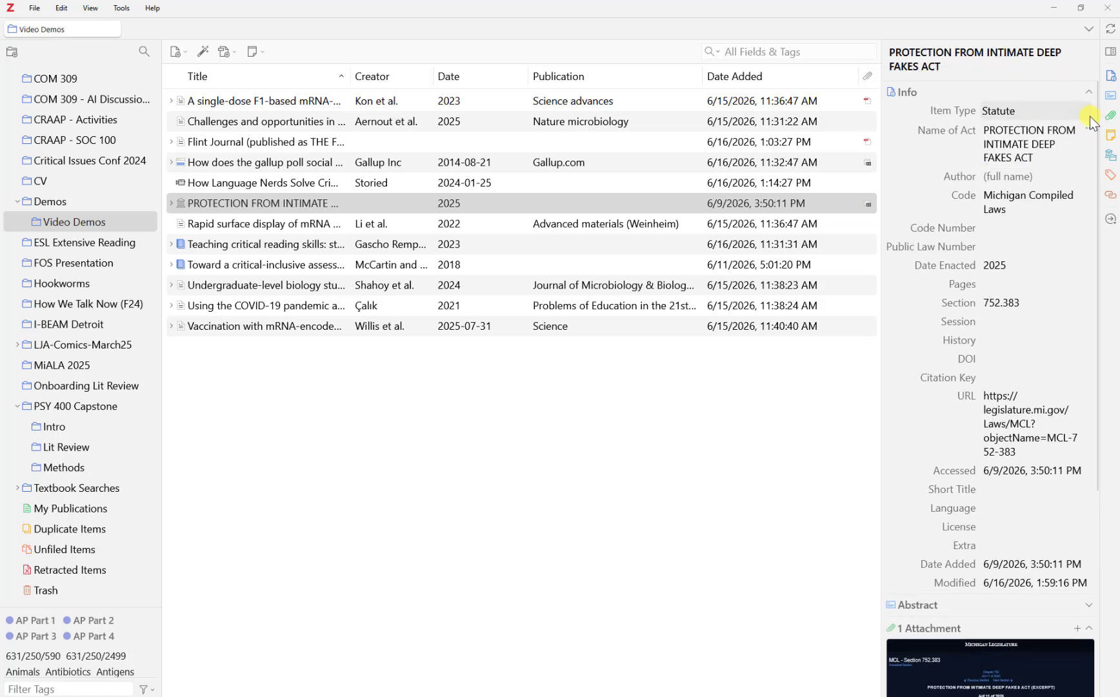
{"action": "left_click", "coordinate": [1089, 131]}
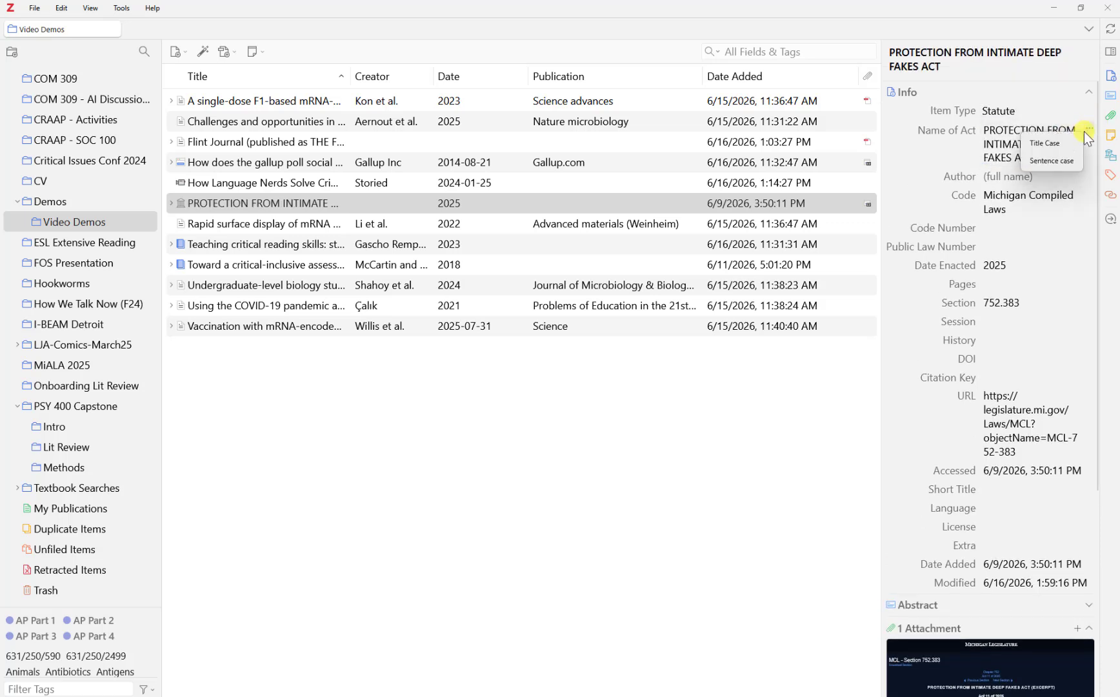
{"action": "left_click", "coordinate": [1071, 171]}
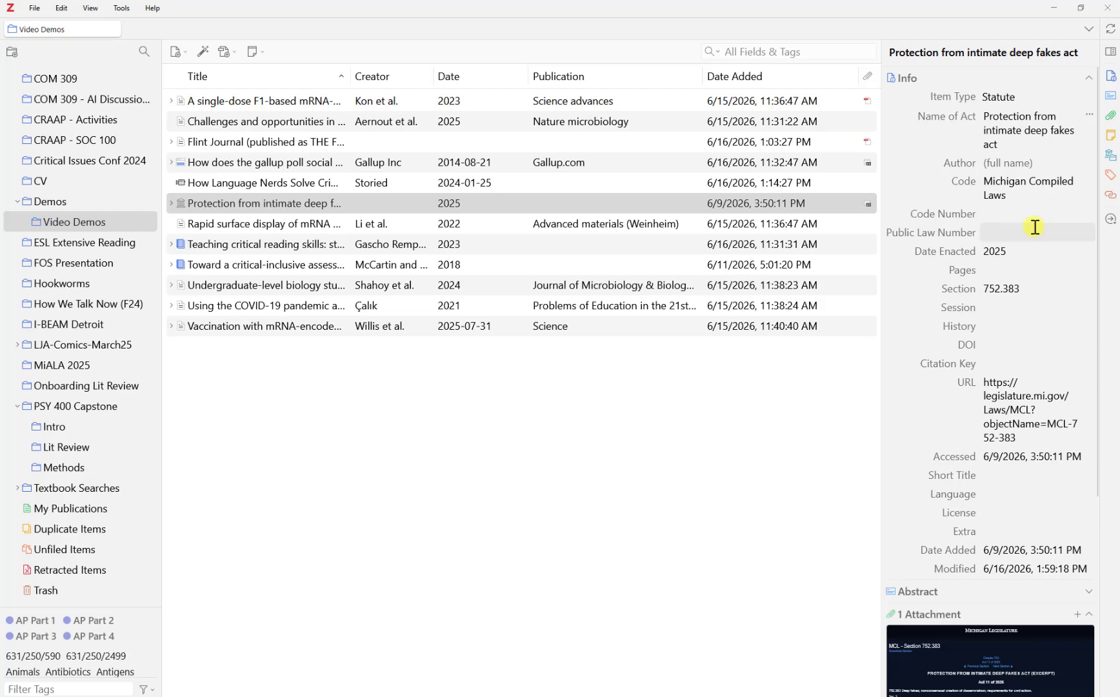
Look up the act number on the Michigan Legislature page and set the statute's Public Law Number to "Act 11 of 2025"
{"action": "key", "text": "alt+Tab"}
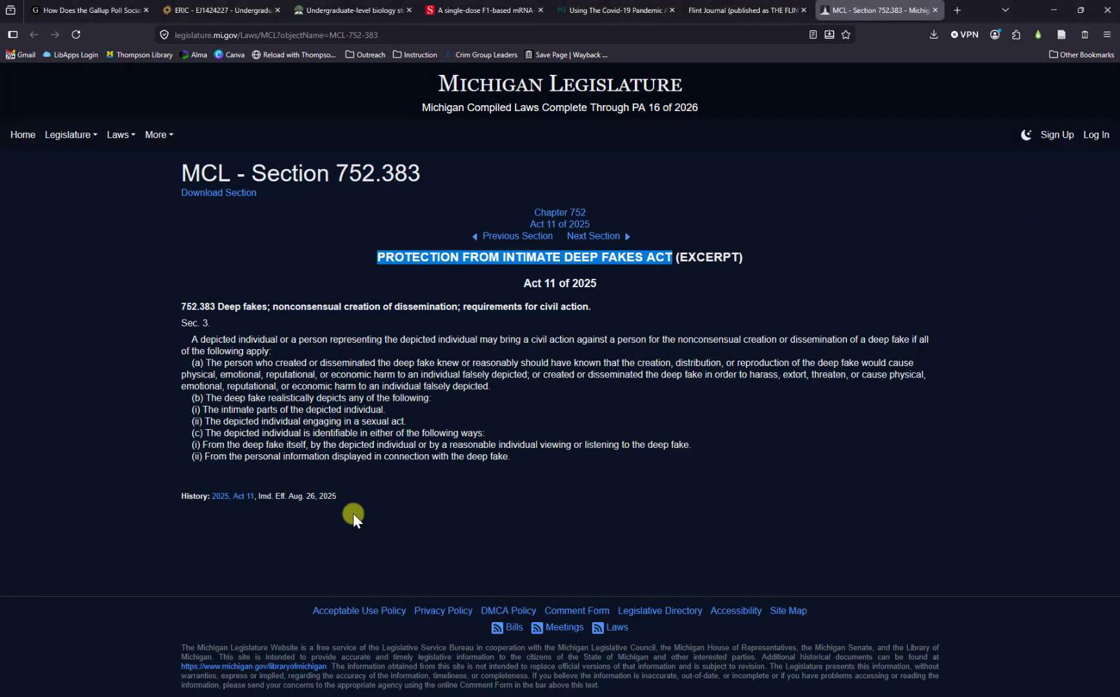
{"action": "left_click", "coordinate": [223, 472]}
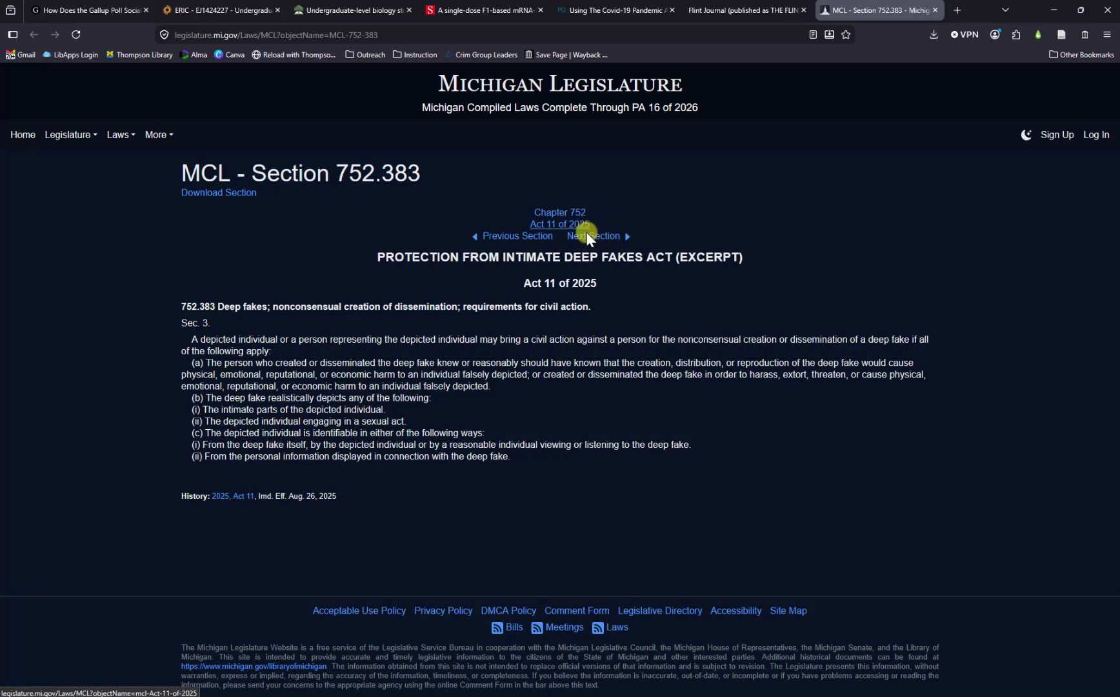
{"action": "key", "text": "alt+Tab"}
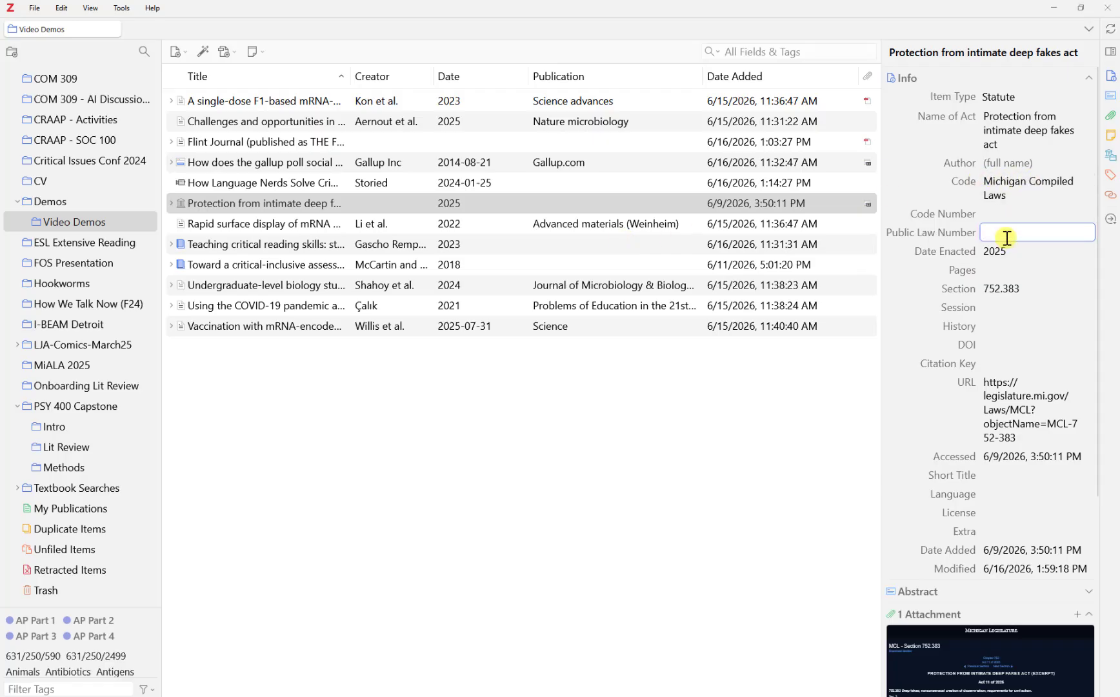
{"action": "type", "text": "Act"}
{"action": "type", "text": " 7"}
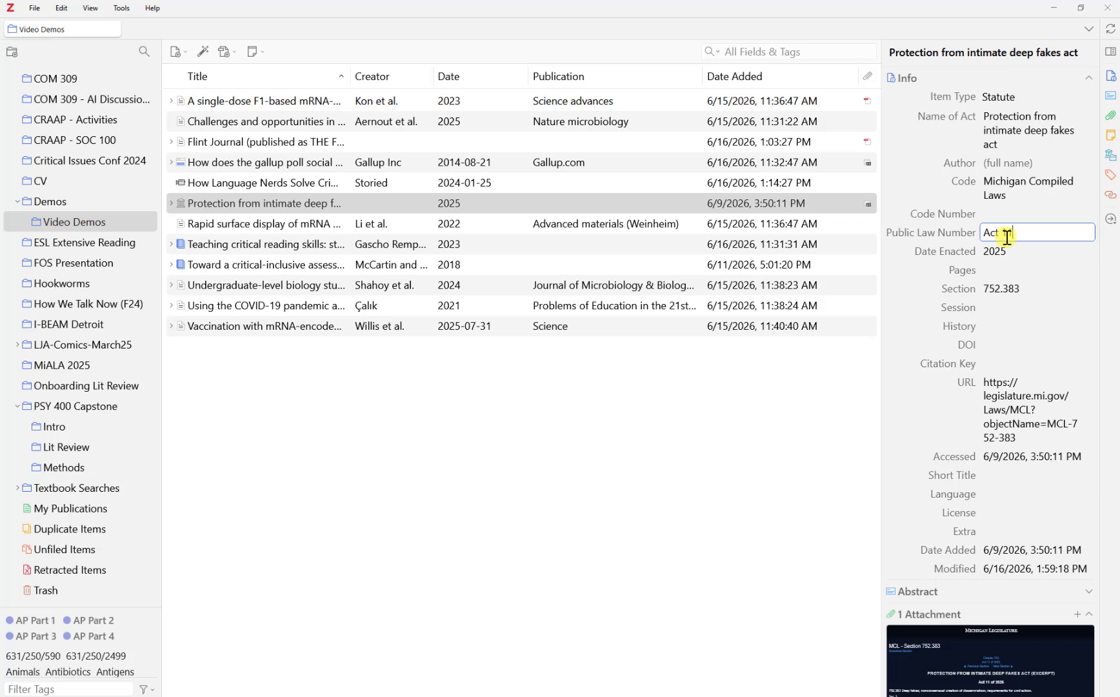
{"action": "type", "text": "1 of 2025"}
{"action": "left_click", "coordinate": [996, 326]}
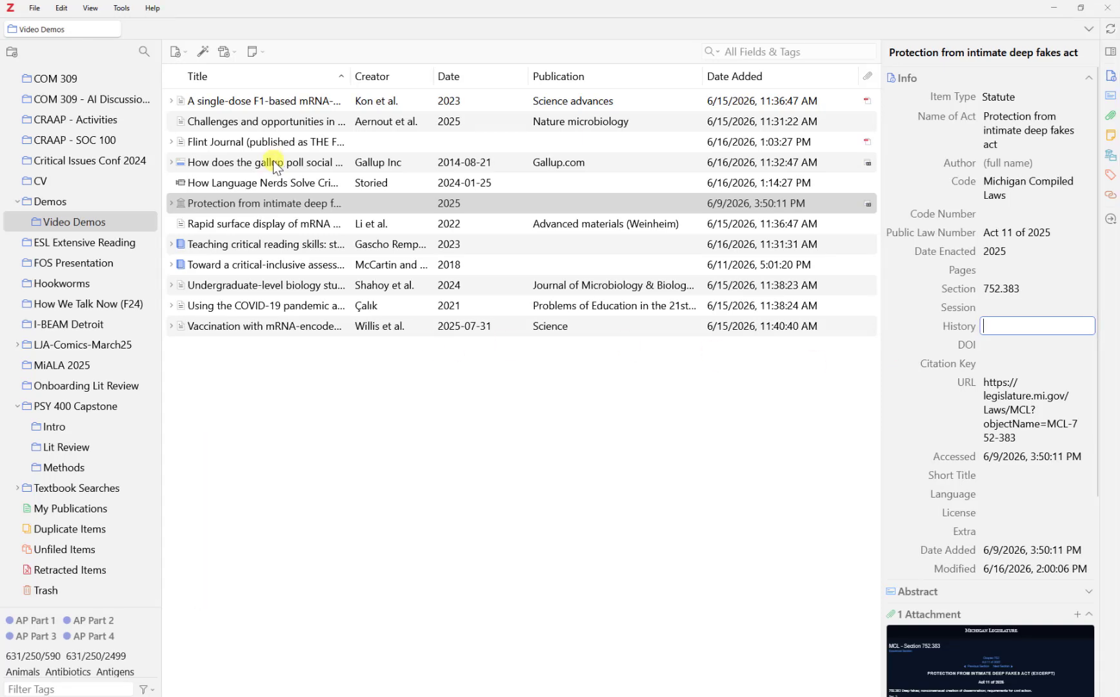
Check the Flint Journal item's attached PDF and change the parent record's item type to Newspaper Article
{"action": "left_click", "coordinate": [278, 143]}
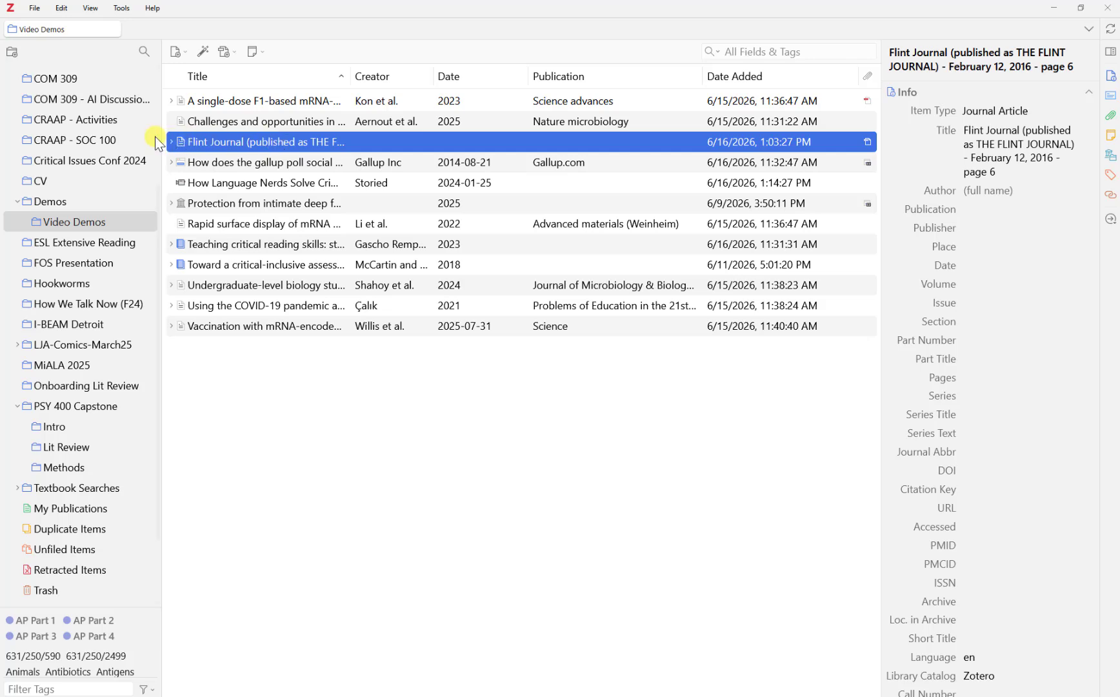
{"action": "left_click", "coordinate": [171, 142]}
{"action": "left_click", "coordinate": [199, 164]}
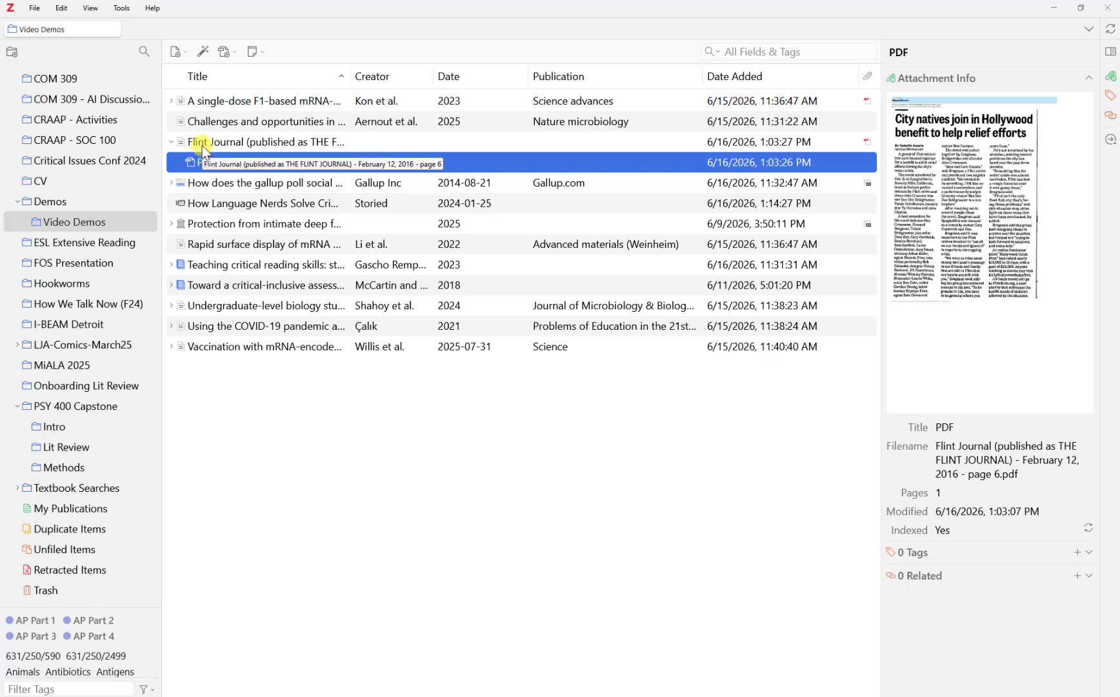
{"action": "left_click", "coordinate": [204, 147]}
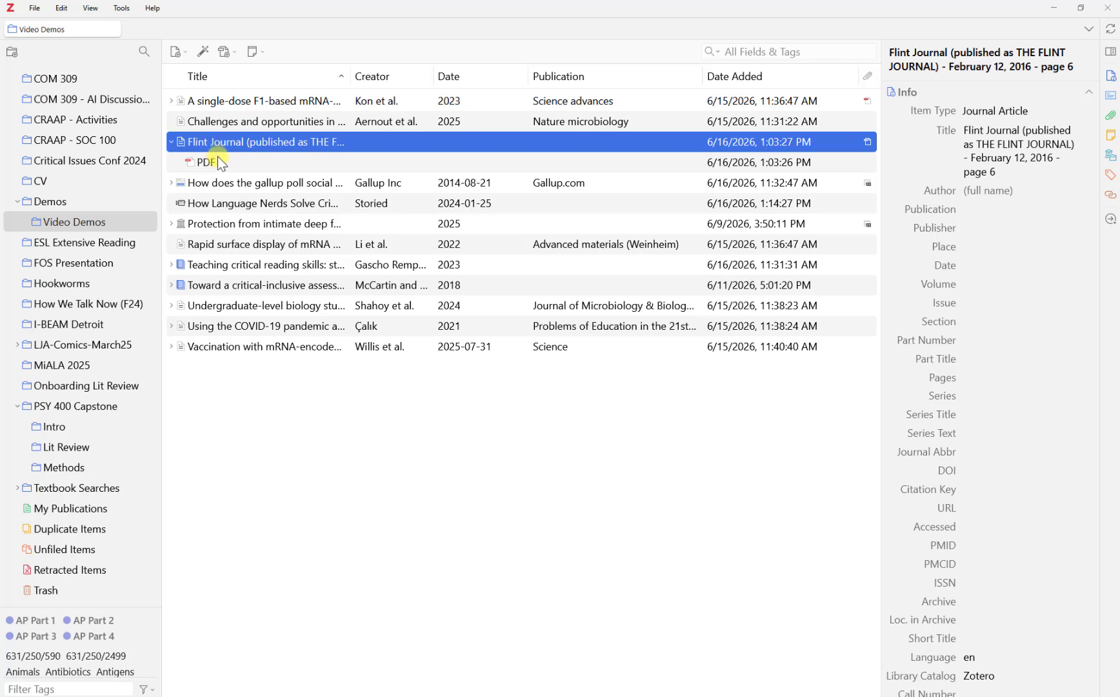
{"action": "left_click", "coordinate": [218, 160]}
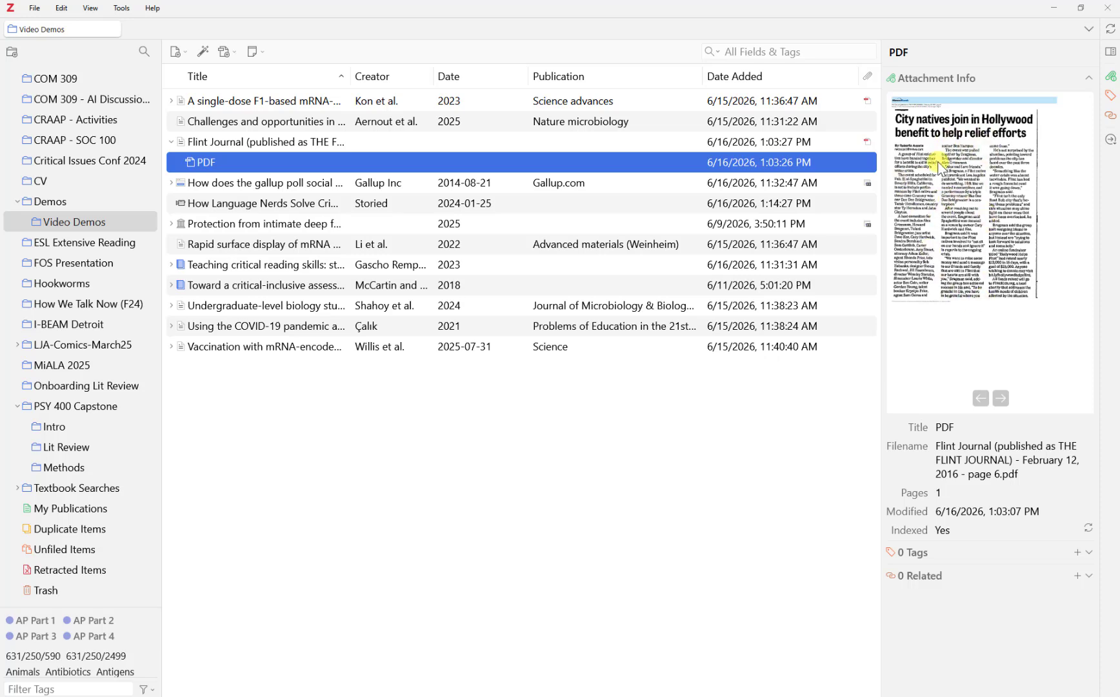
{"action": "left_click", "coordinate": [232, 142]}
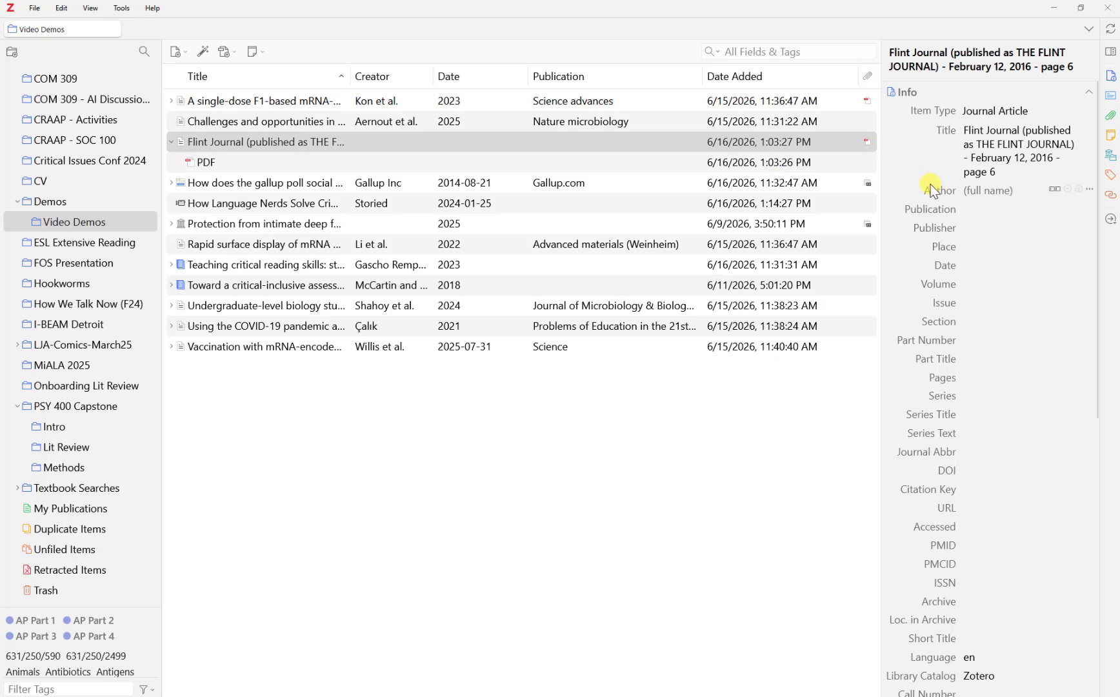
{"action": "left_click", "coordinate": [1035, 110]}
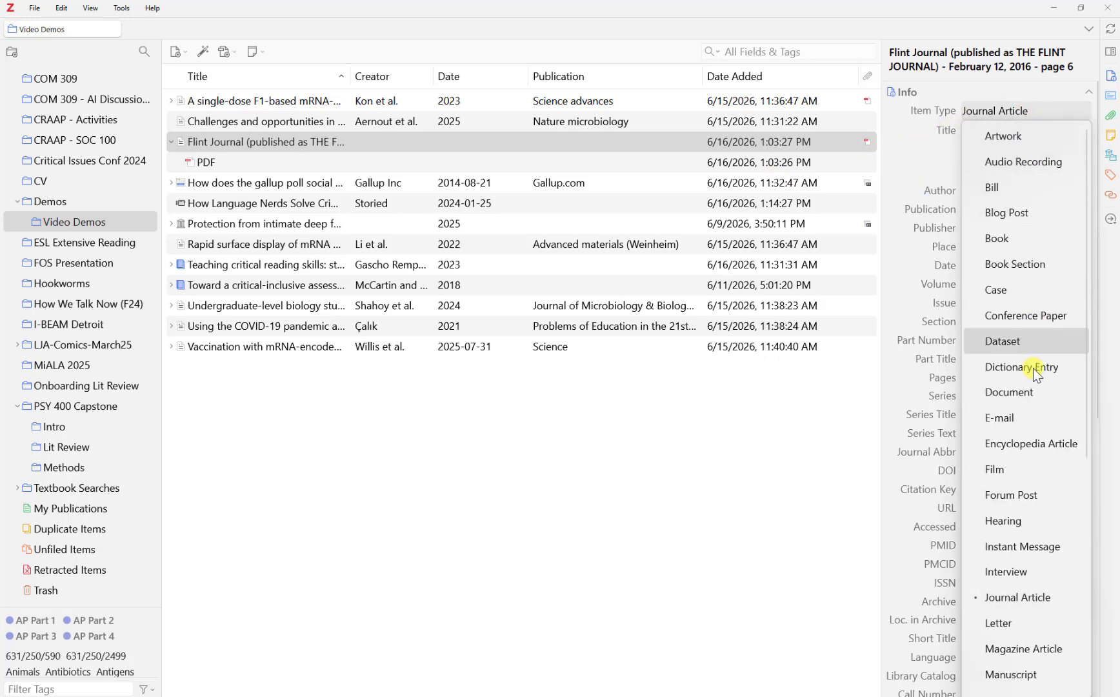
{"action": "scroll", "coordinate": [1026, 502], "scroll_direction": "down", "scroll_amount": 2}
{"action": "left_click", "coordinate": [1004, 572]}
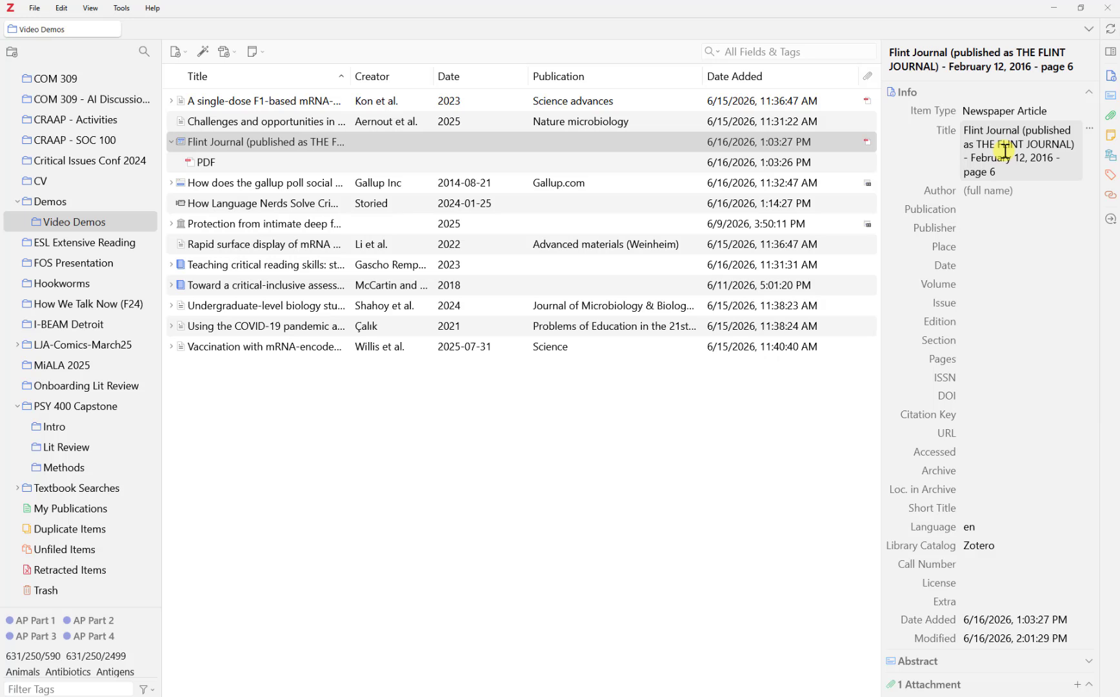
Move "THE FLINT JOURNAL" from the newspaper article's Title to its Publication field
{"action": "left_click_drag", "start_coordinate": [979, 146], "coordinate": [1068, 146]}
{"action": "key", "text": "ctrl+c"}
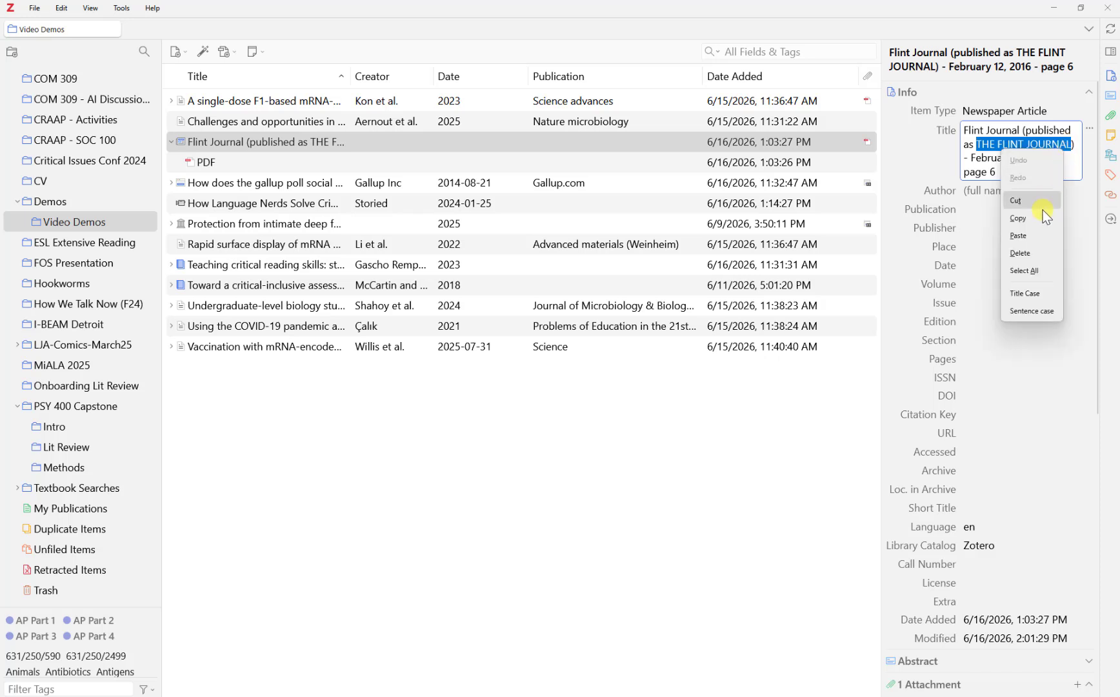
{"action": "left_click", "coordinate": [1037, 202]}
{"action": "left_click", "coordinate": [973, 196]}
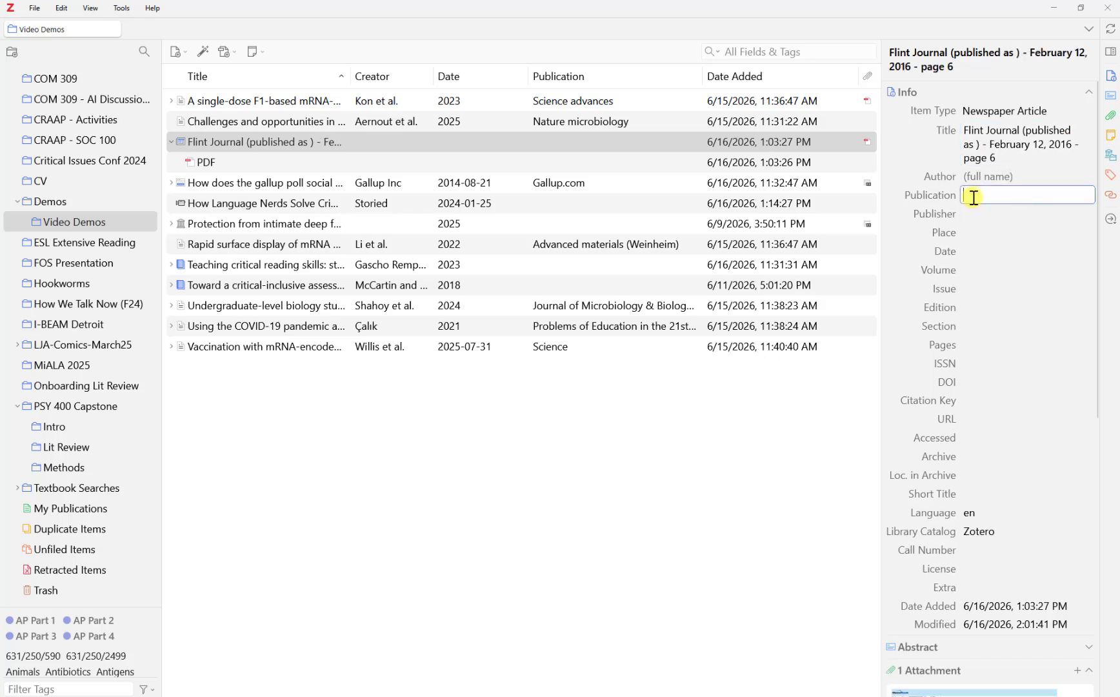
{"action": "key", "text": "ctrl+v"}
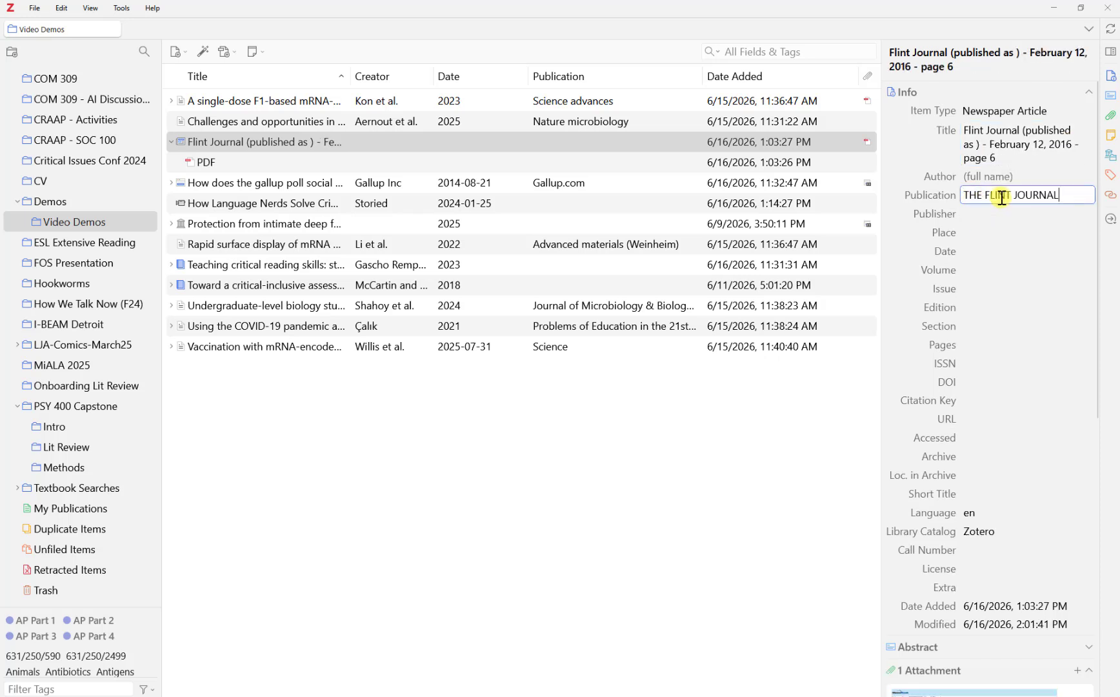
{"action": "left_click", "coordinate": [1080, 215]}
Convert the article's Publication name to sentence case and capitalize "Flint" so it reads "The Flint journal"
{"action": "left_click", "coordinate": [1089, 195]}
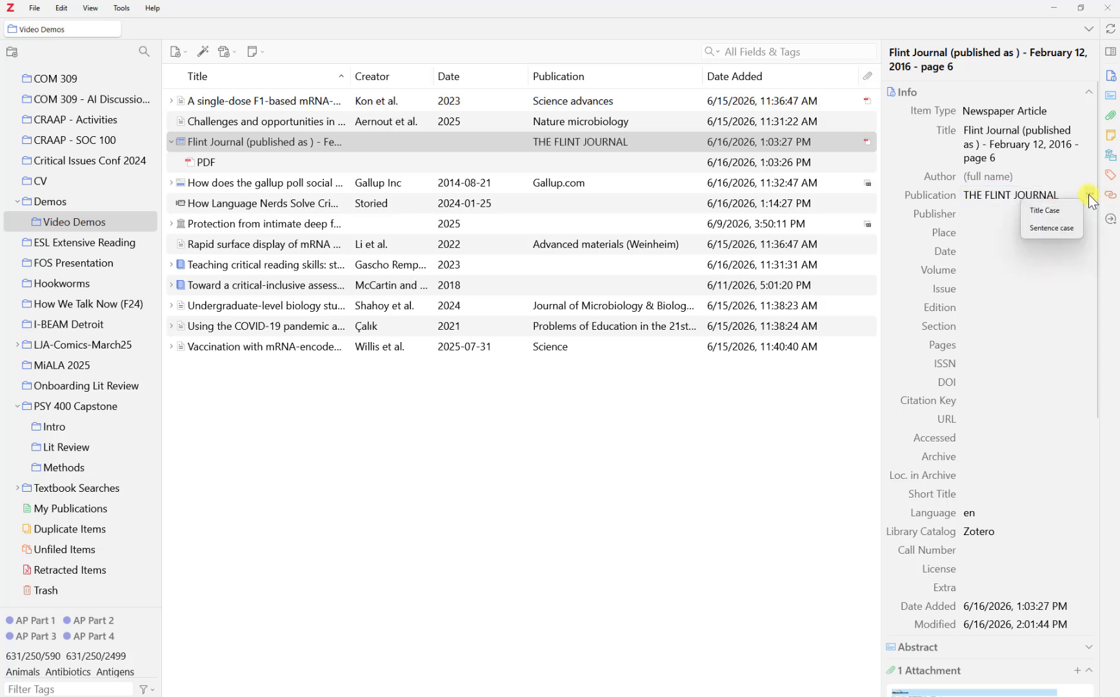
{"action": "left_click", "coordinate": [1057, 227]}
{"action": "left_click", "coordinate": [988, 195]}
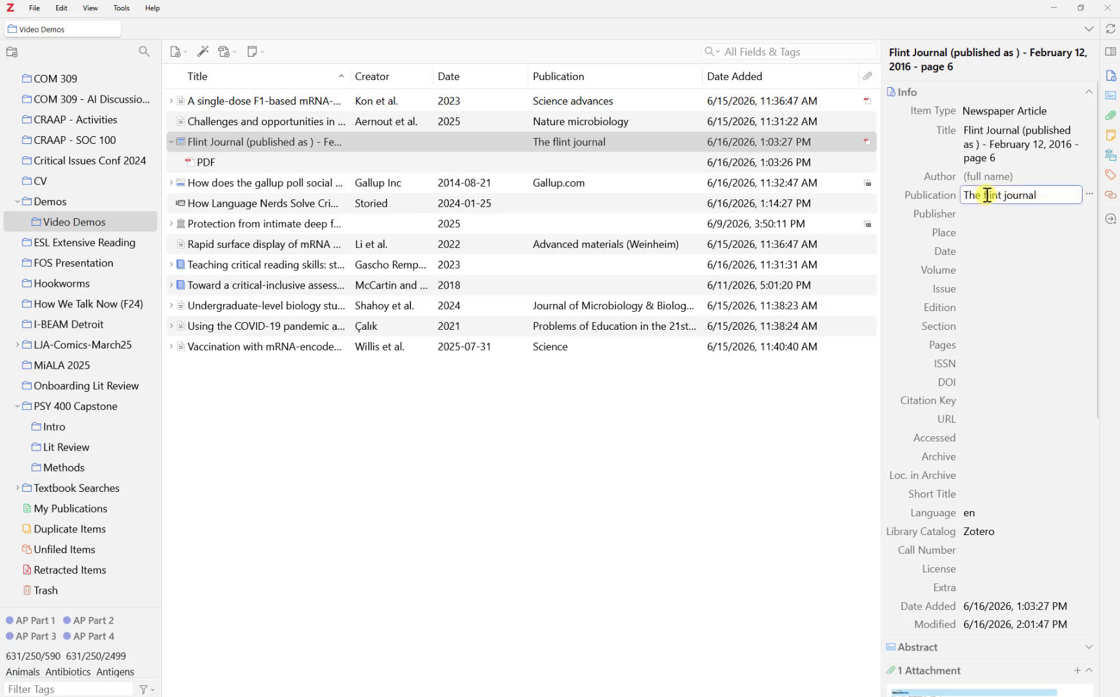
{"action": "key", "text": "BackSpace"}
{"action": "type", "text": "F"}
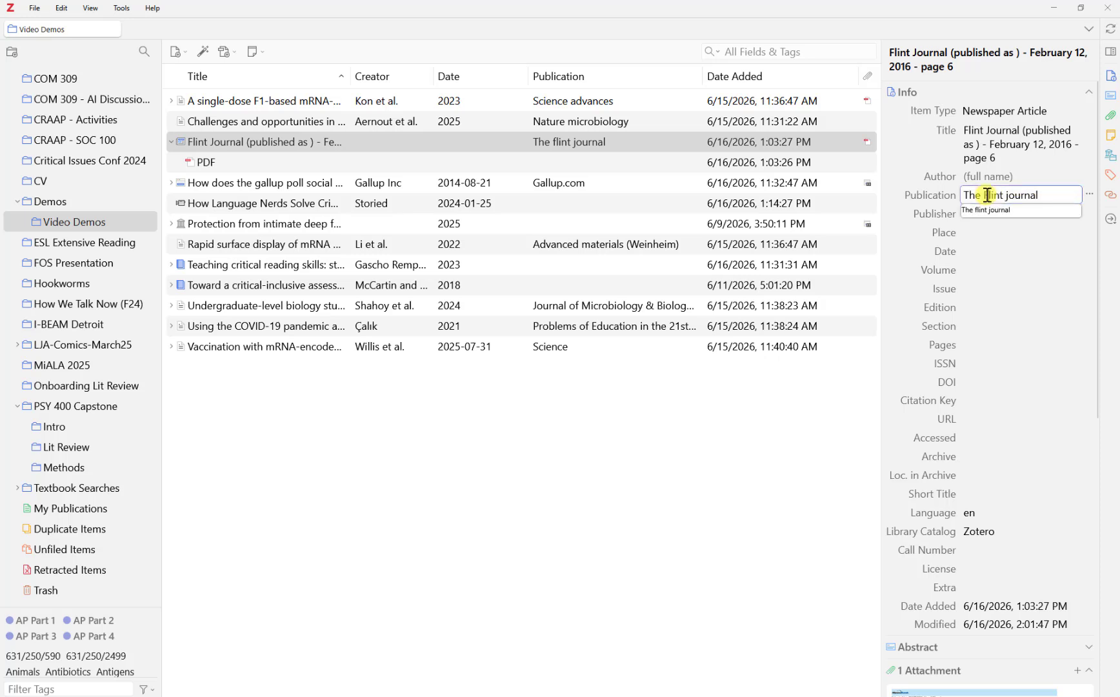
{"action": "left_click", "coordinate": [999, 227]}
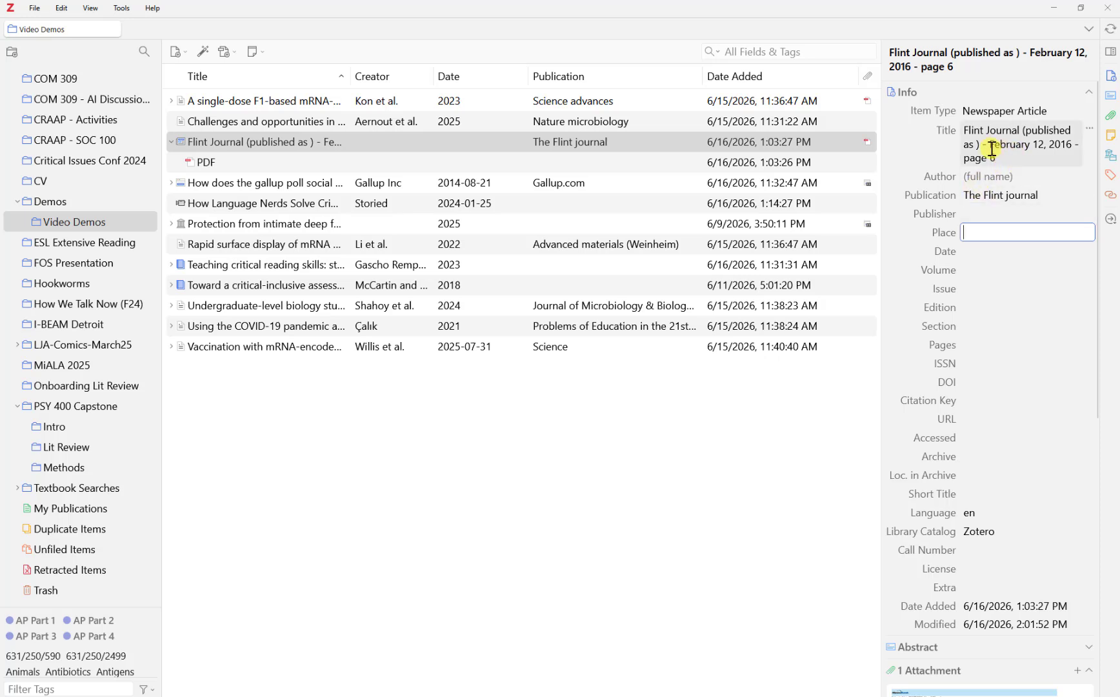
Move "February 12, 2016" from the newspaper article's Title to its Date field and set Pages to 6
{"action": "left_click_drag", "start_coordinate": [990, 144], "coordinate": [1073, 147]}
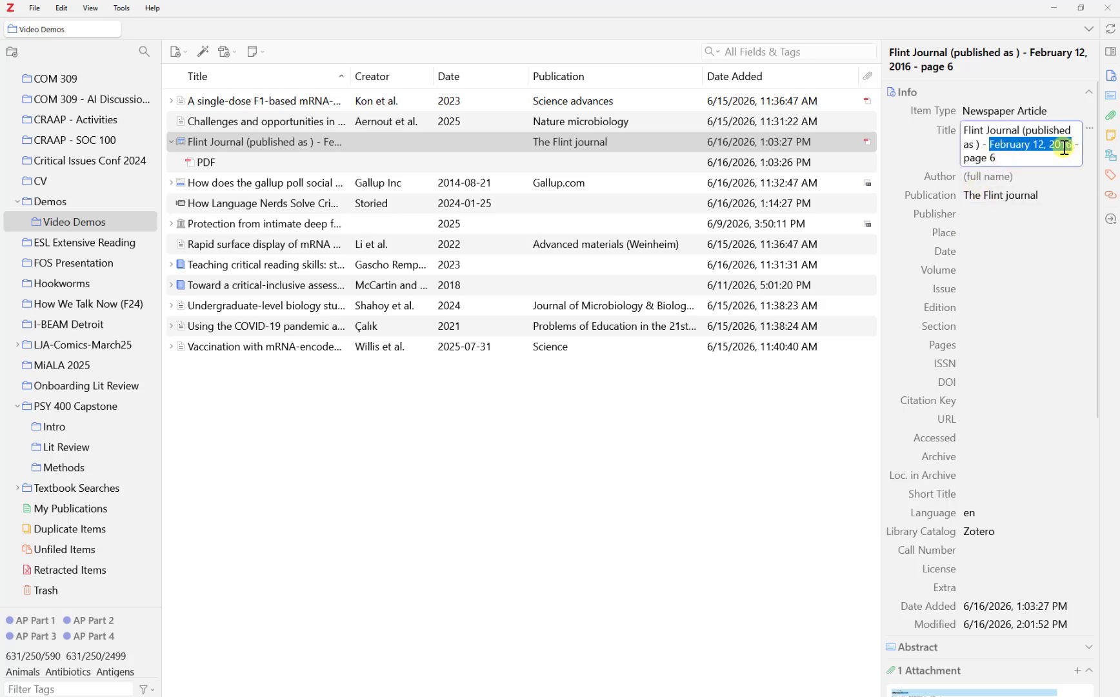
{"action": "right_click", "coordinate": [1062, 150]}
{"action": "left_click", "coordinate": [1014, 199]}
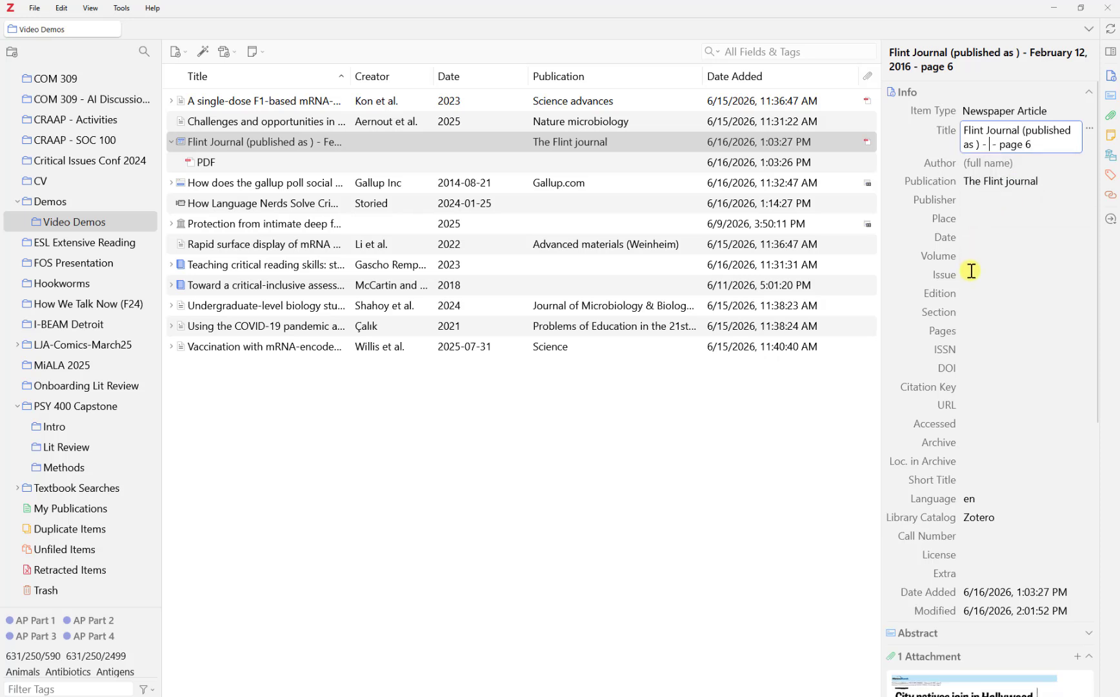
{"action": "left_click", "coordinate": [962, 239]}
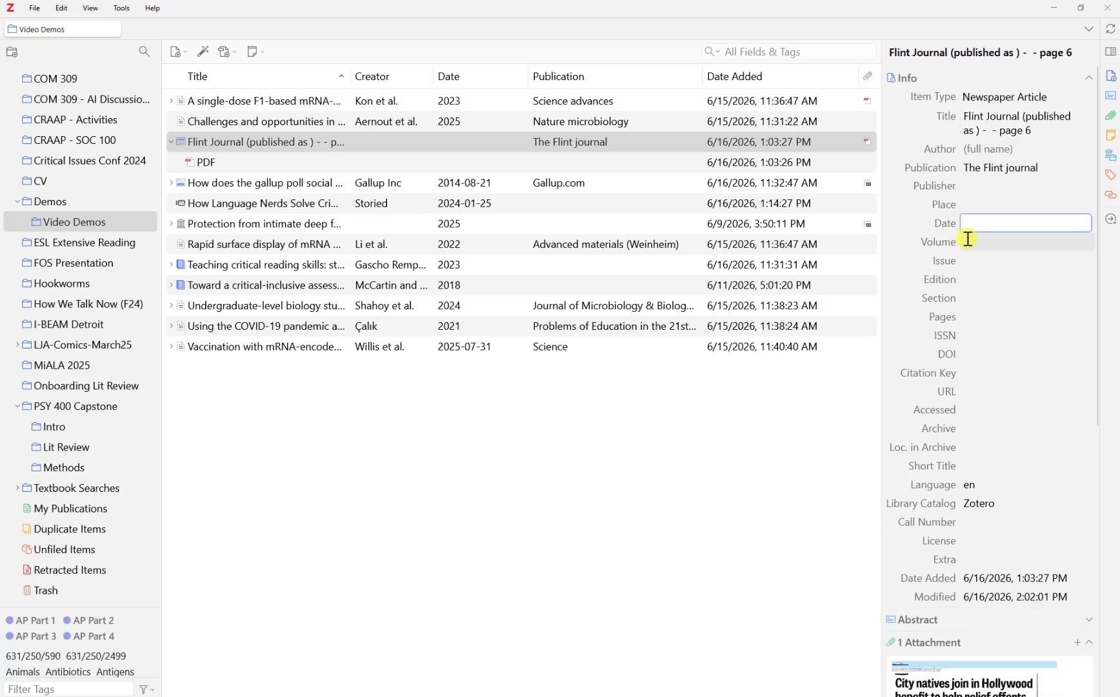
{"action": "key", "text": "ctrl+v"}
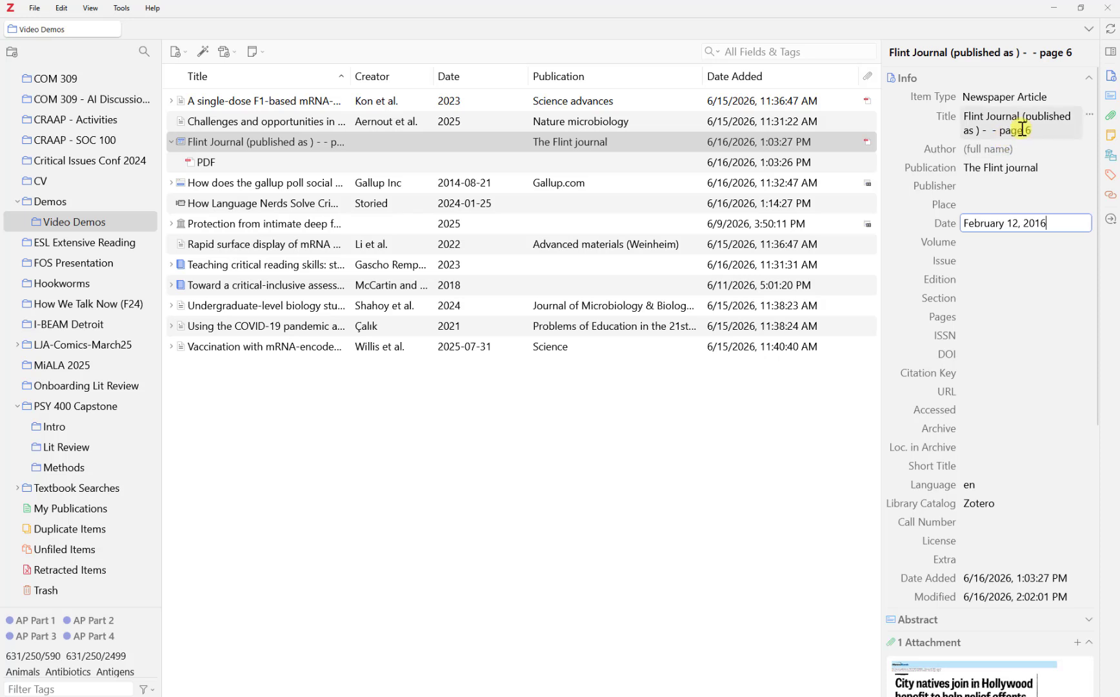
{"action": "left_click", "coordinate": [968, 317]}
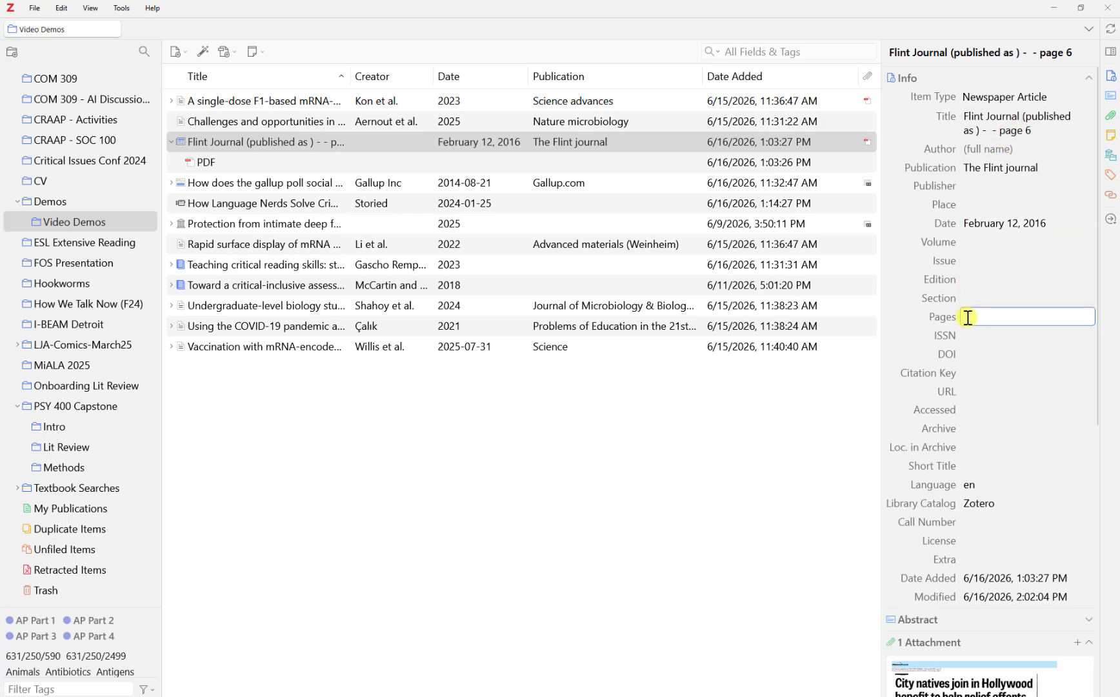
{"action": "type", "text": "6"}
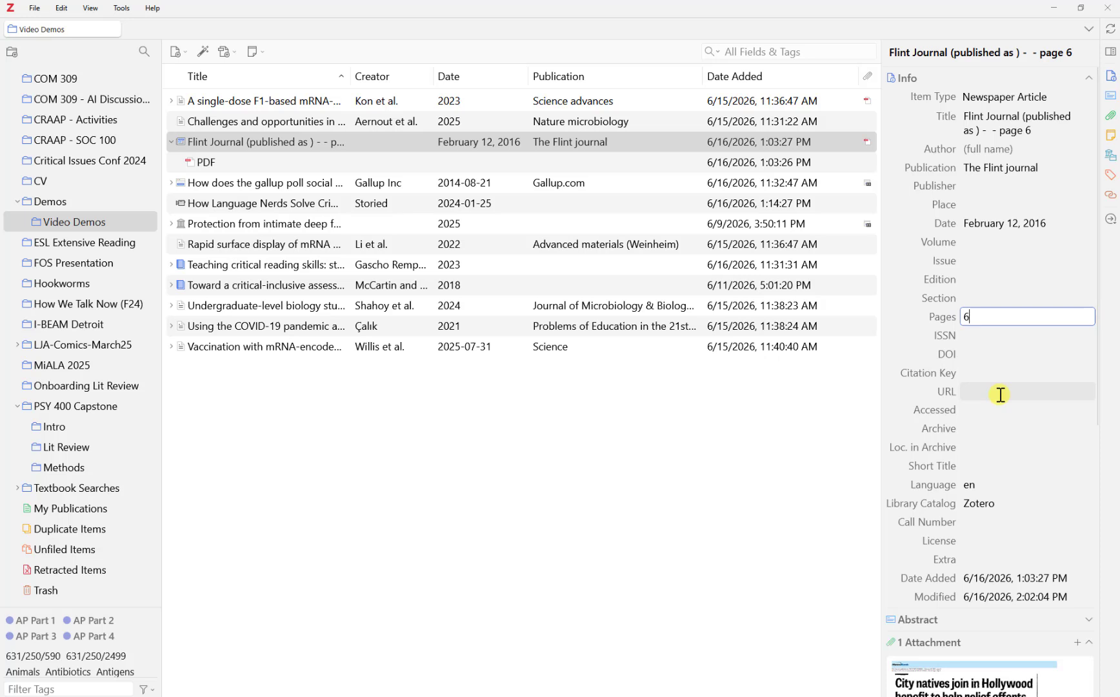
Open the newspaper article's attached PDF and check the headline and byline against the item's metadata
{"action": "left_click", "coordinate": [973, 151]}
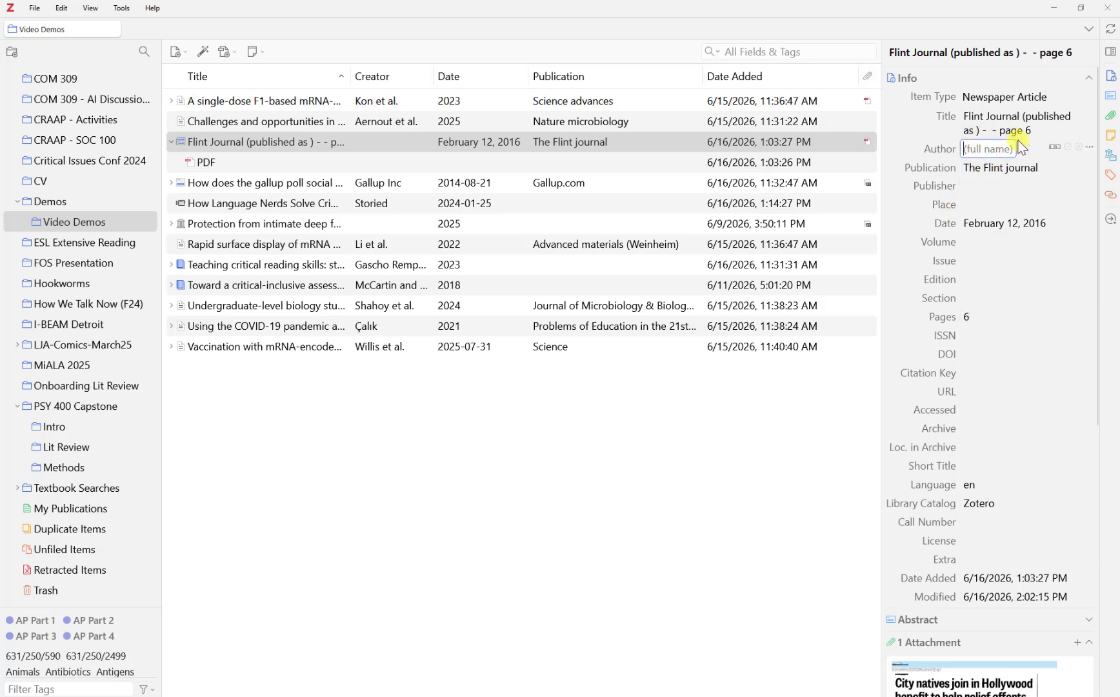
{"action": "key", "text": "Escape"}
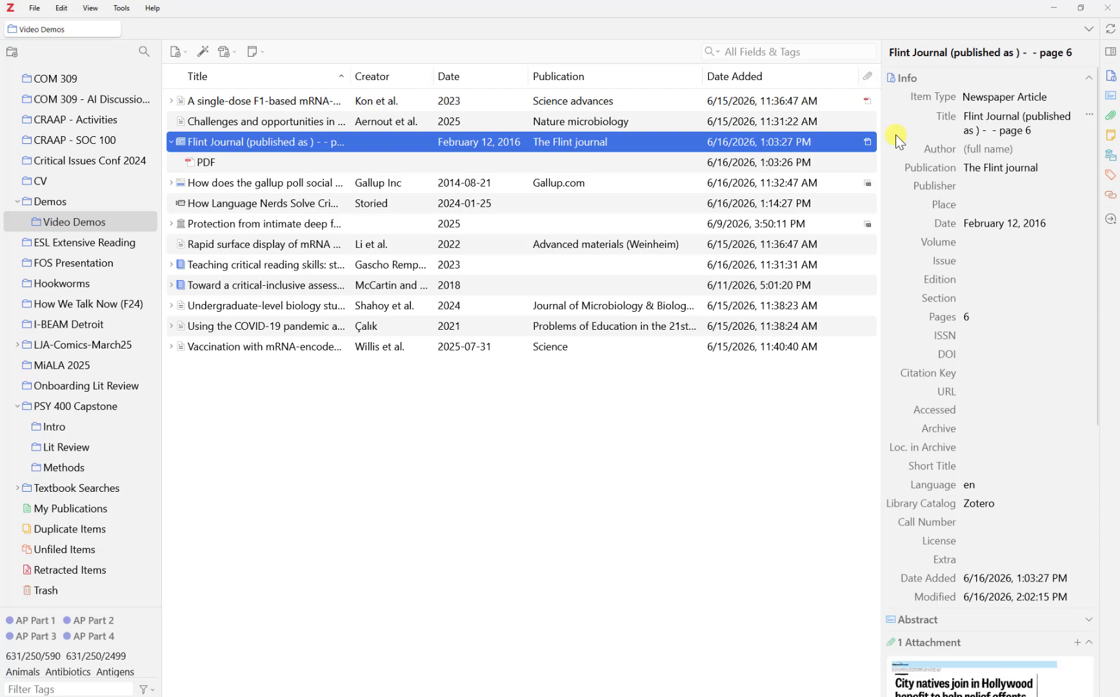
{"action": "key", "text": "Return"}
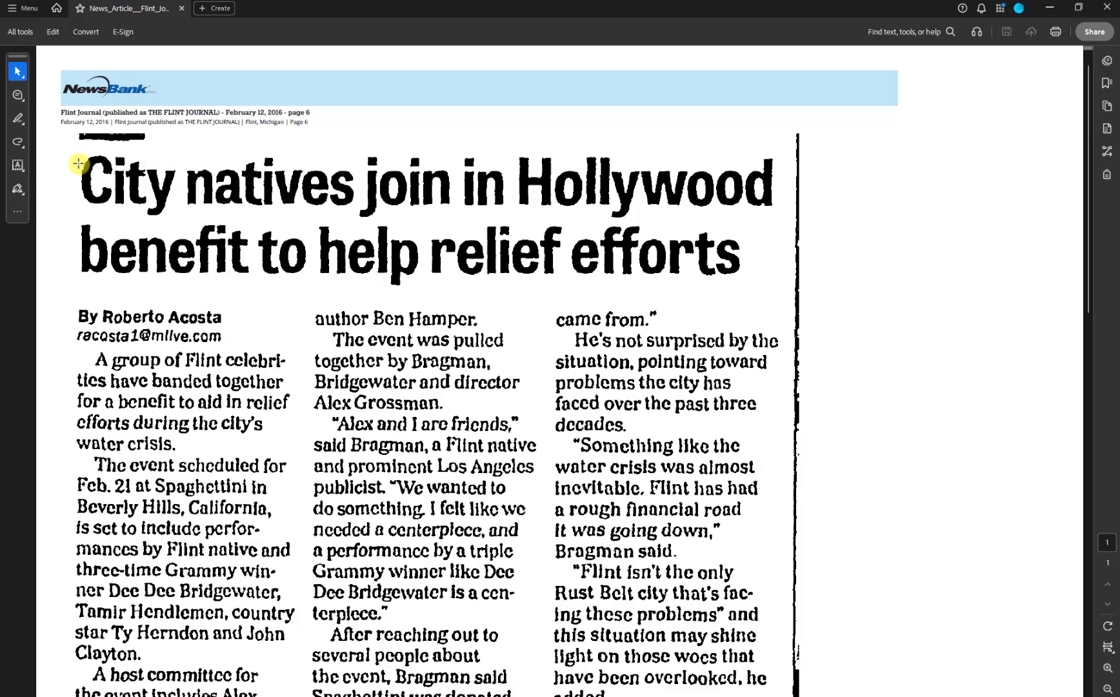
{"action": "left_click_drag", "start_coordinate": [78, 163], "coordinate": [717, 261]}
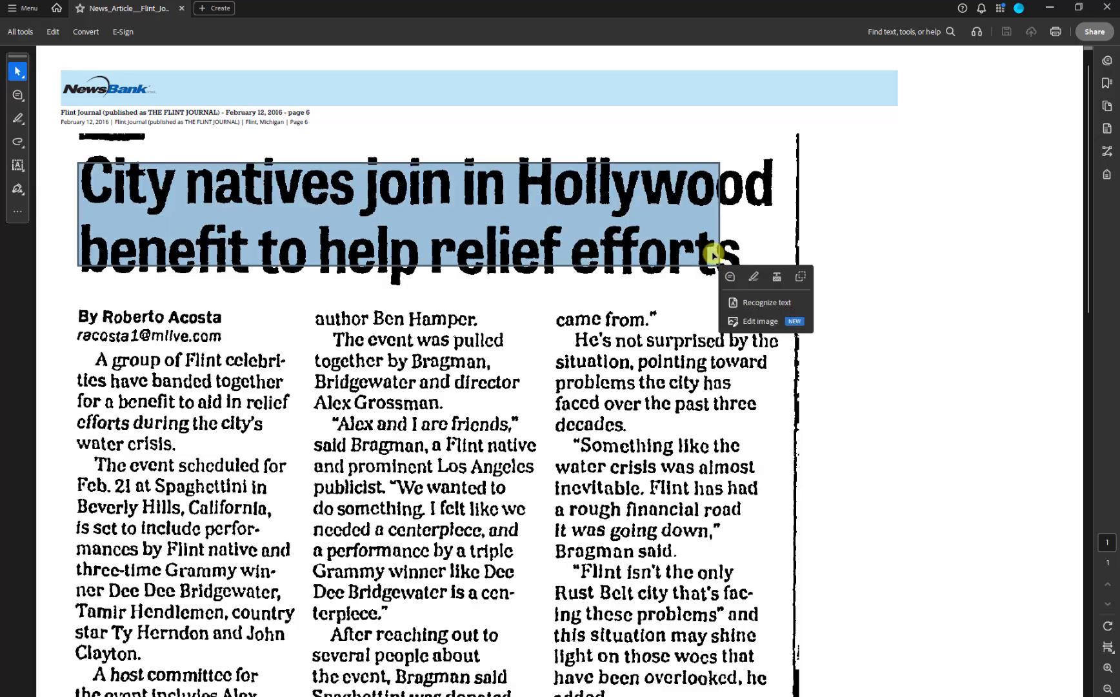
{"action": "left_click", "coordinate": [686, 309]}
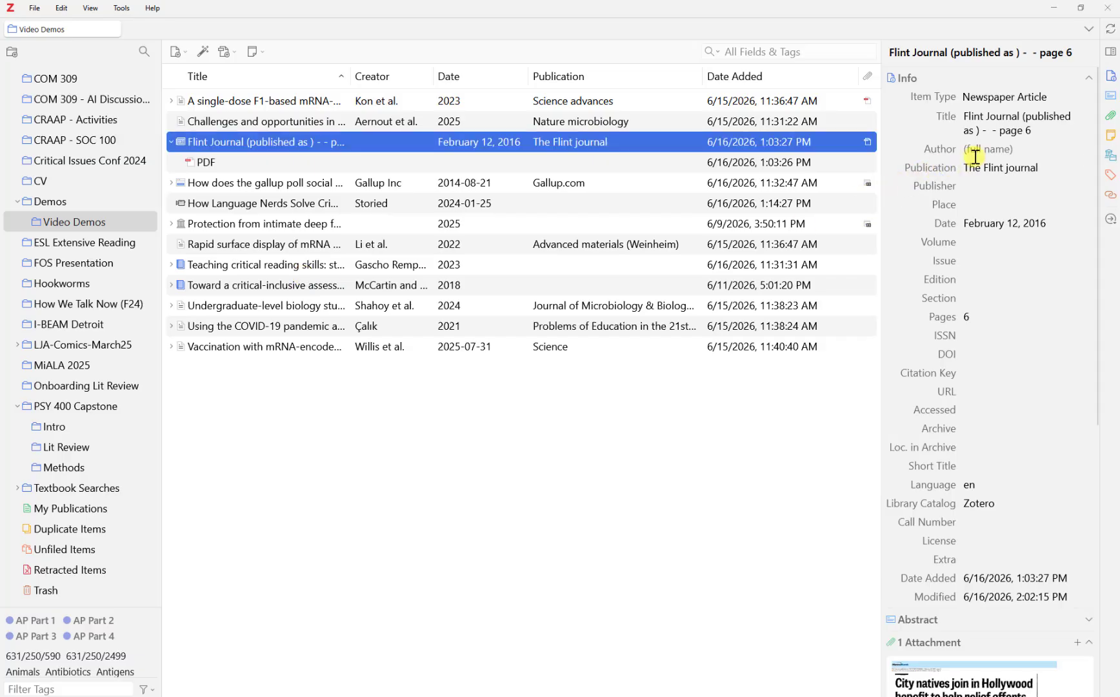
Enter the writer's full name as the newspaper article's Author, split it into last and first name, and correct the first name's capitalization
{"action": "left_click", "coordinate": [974, 153]}
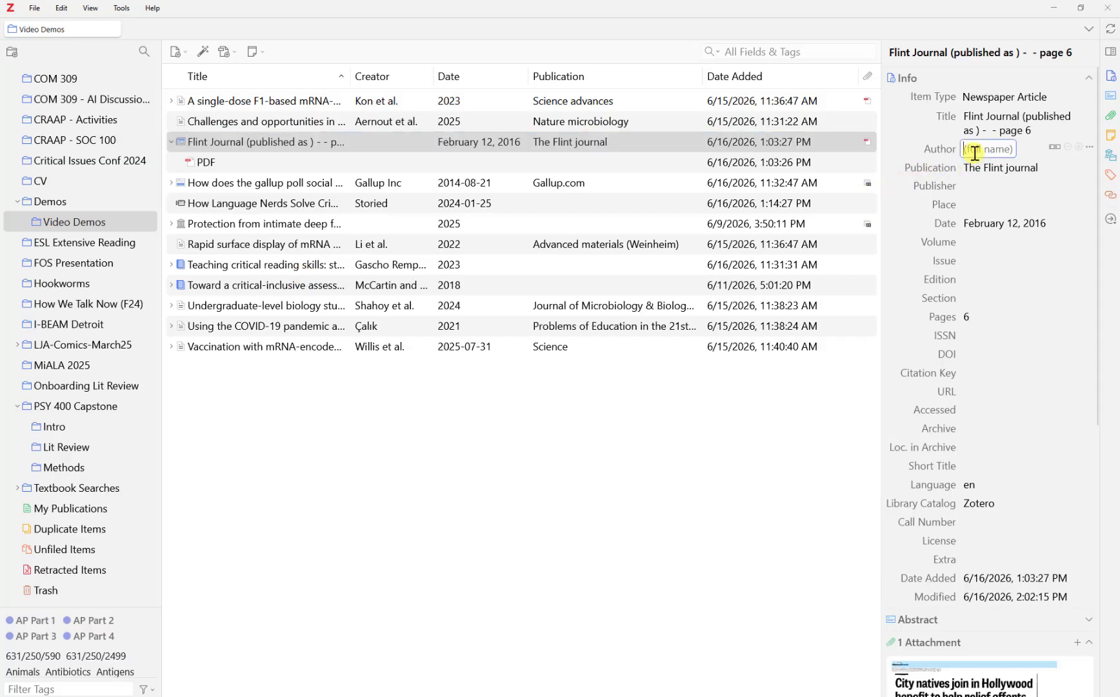
{"action": "type", "text": "Roberto Acosta"}
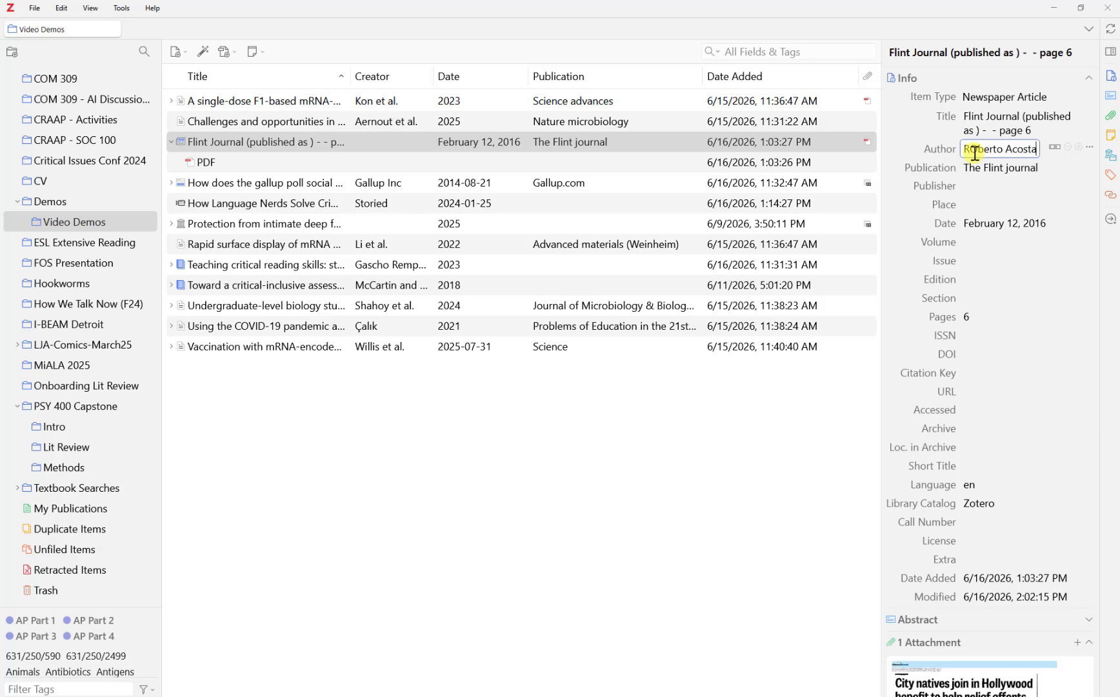
{"action": "key", "text": "Return"}
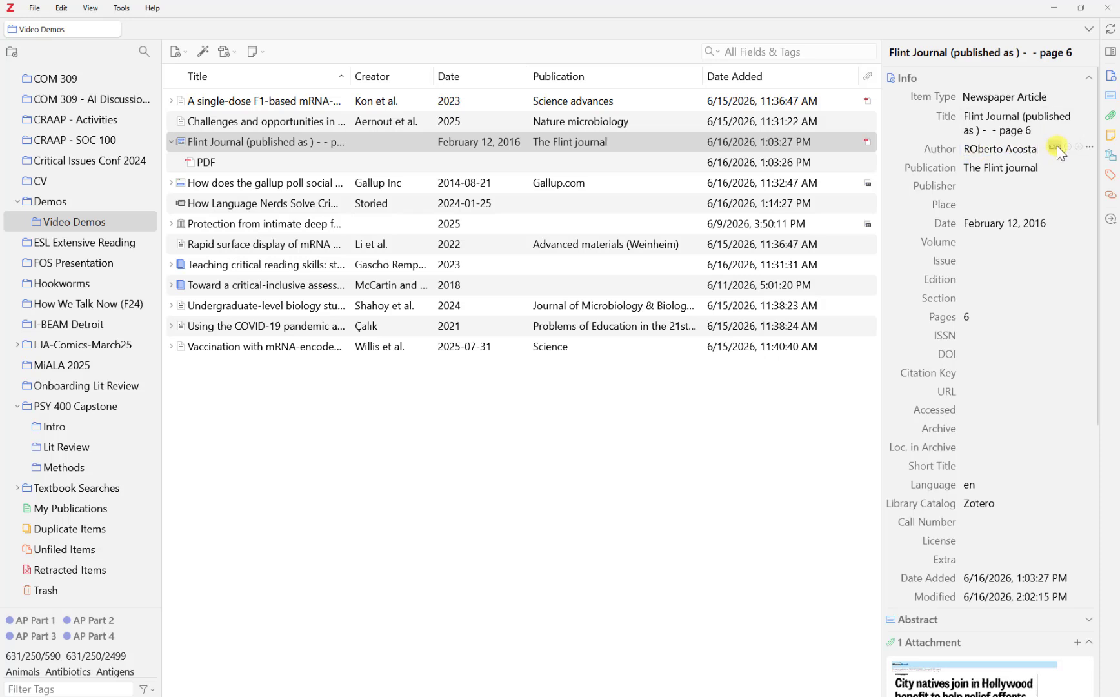
{"action": "left_click", "coordinate": [1051, 149]}
{"action": "left_click", "coordinate": [1023, 151]}
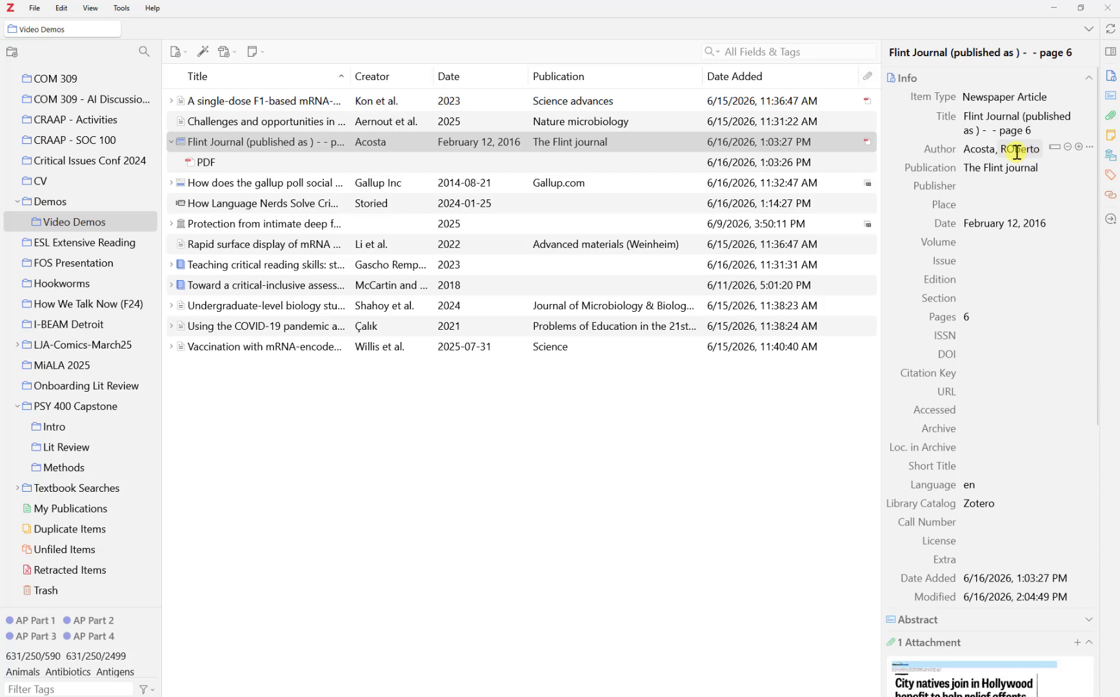
{"action": "key", "text": "BackSpace"}
{"action": "type", "text": "o"}
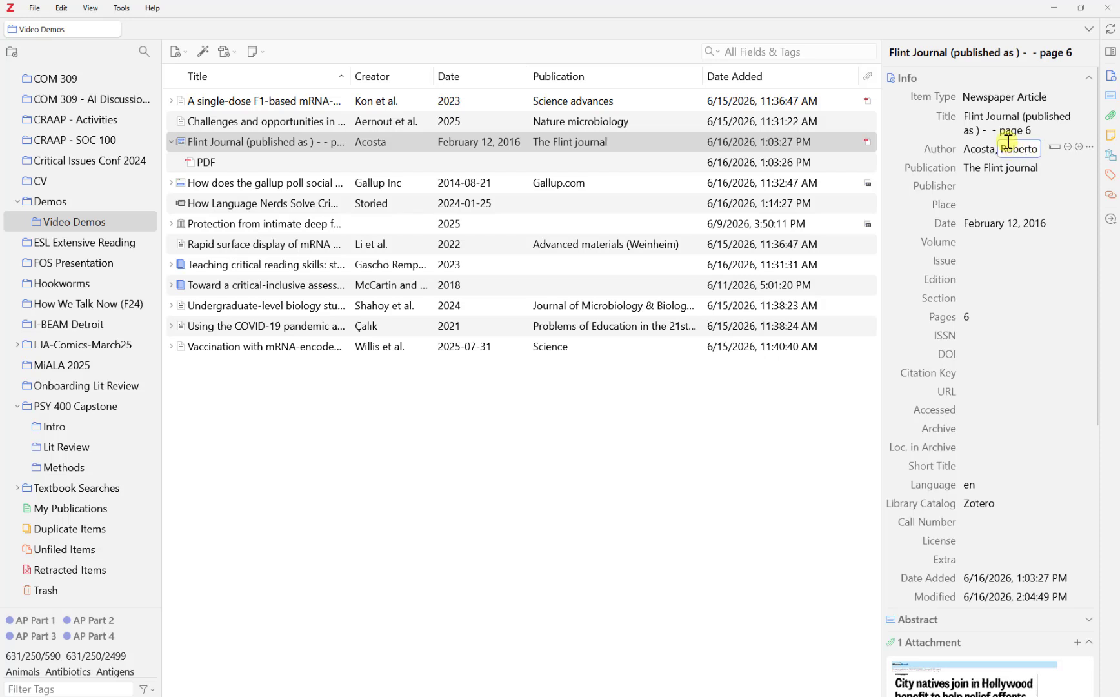
Replace the newspaper article's Title with "City native joins...."
{"action": "left_click", "coordinate": [960, 117]}
{"action": "type", "text": "City native"}
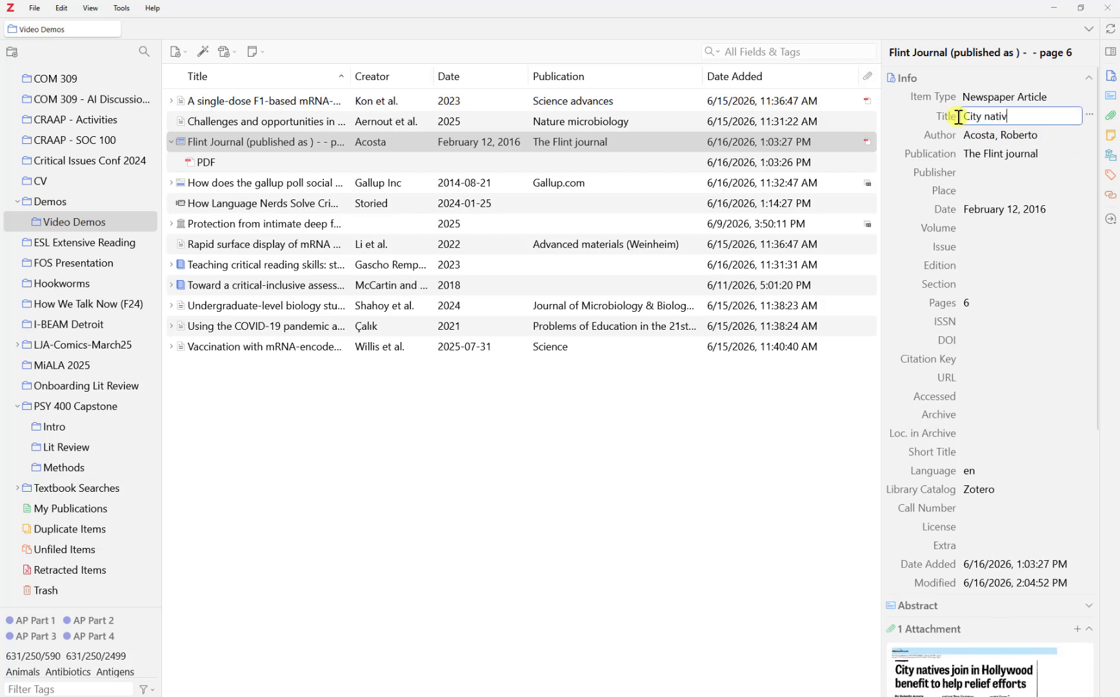
{"action": "type", "text": " joins...."}
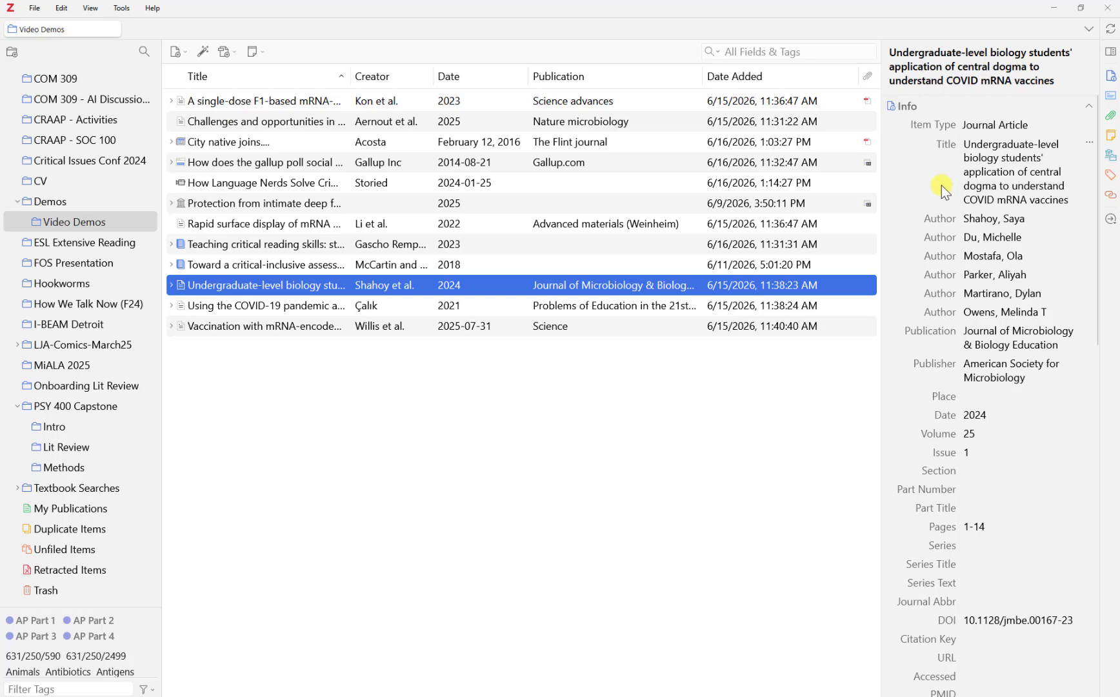
Delete the "Last updated - 2025-03-06" note from the "Undergraduate-level biology students' application of central dogma" article
{"action": "scroll", "coordinate": [942, 186], "scroll_direction": "down", "scroll_amount": 5}
{"action": "scroll", "coordinate": [941, 186], "scroll_direction": "down", "scroll_amount": 1}
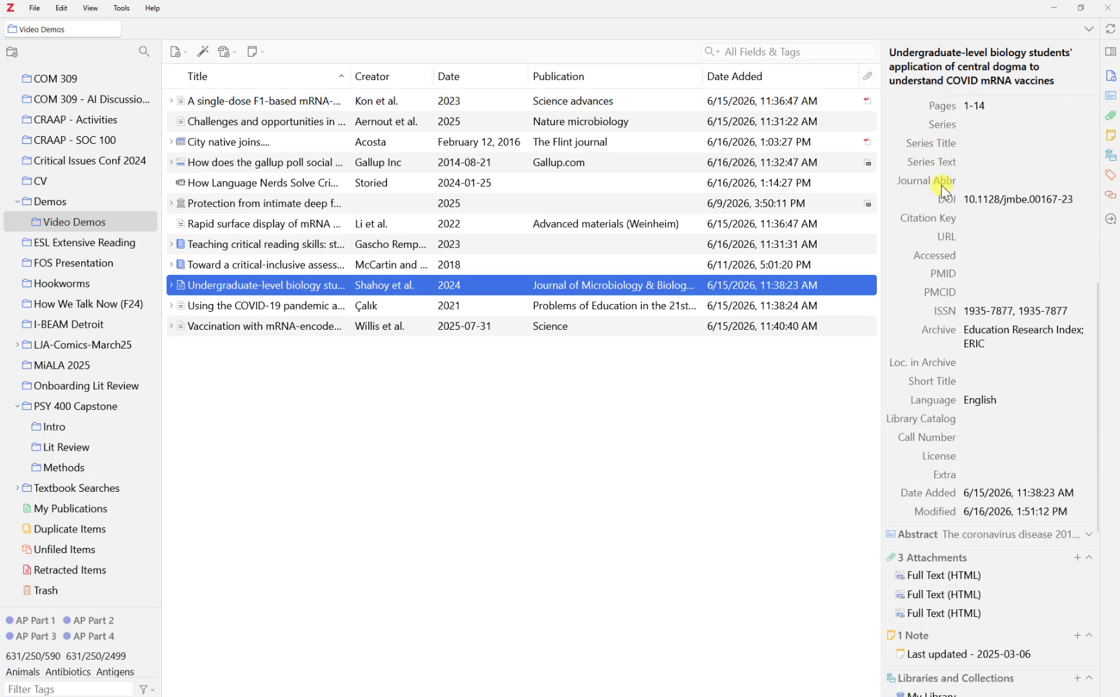
{"action": "scroll", "coordinate": [941, 186], "scroll_direction": "down", "scroll_amount": 5}
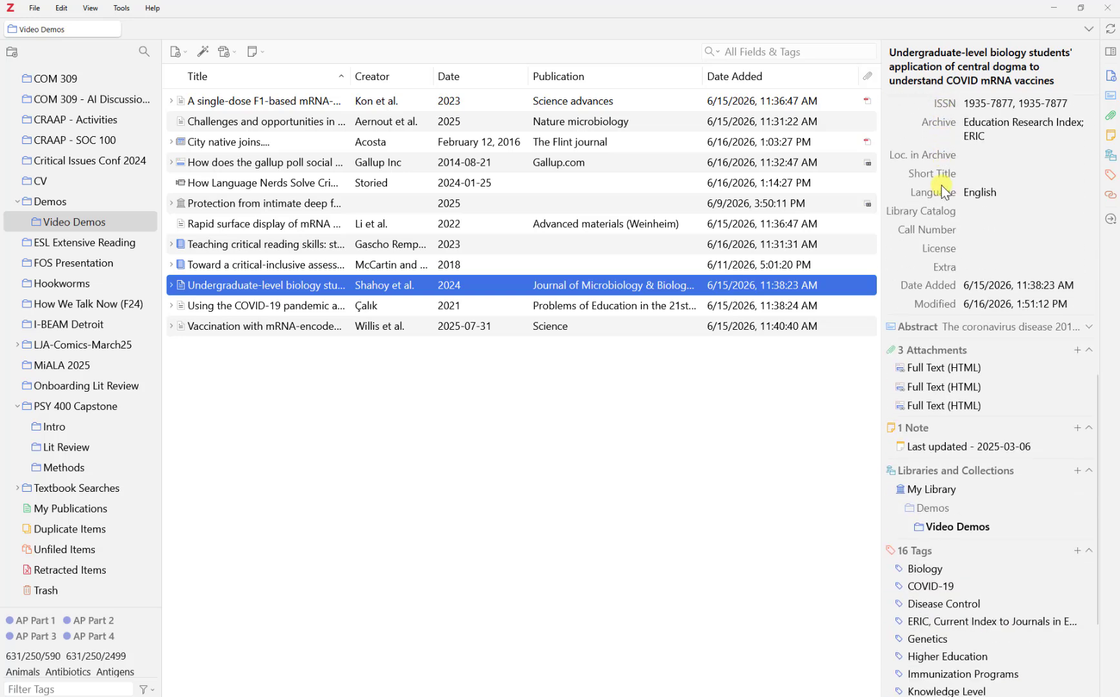
{"action": "scroll", "coordinate": [942, 186], "scroll_direction": "down", "scroll_amount": 1}
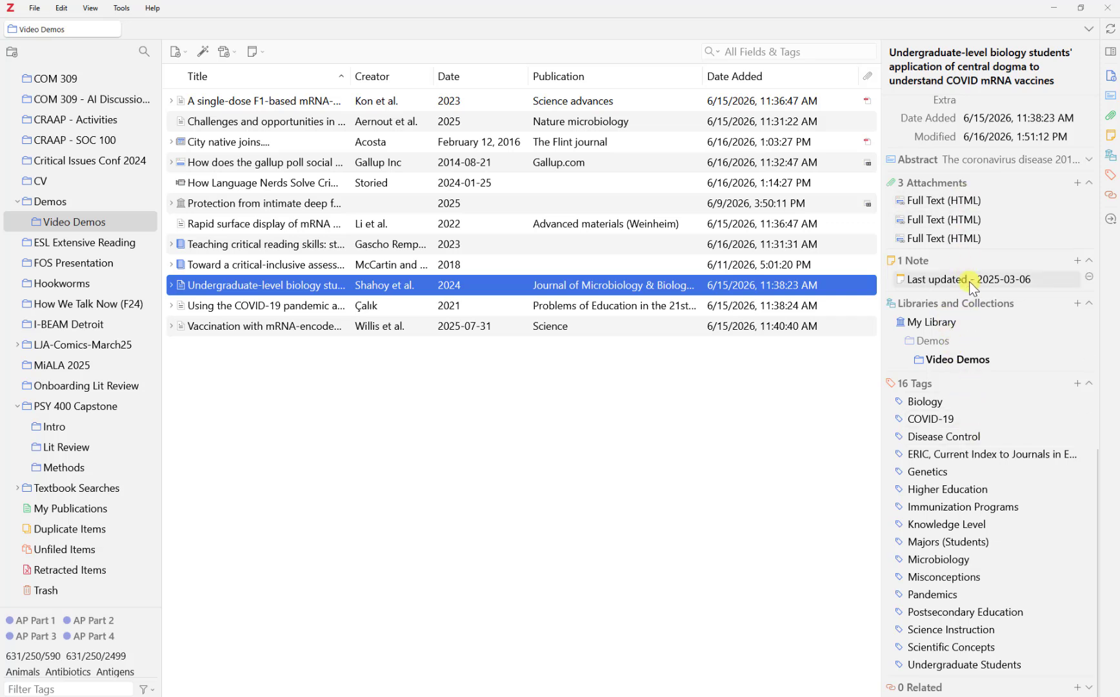
{"action": "left_click", "coordinate": [1089, 277]}
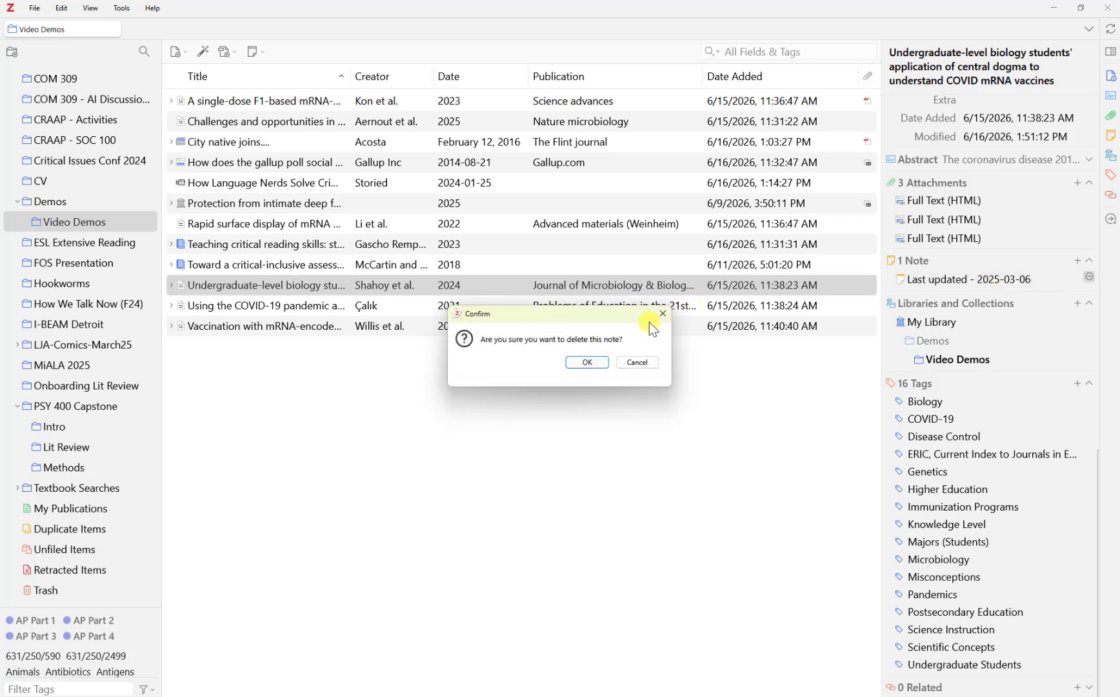
{"action": "left_click", "coordinate": [599, 362]}
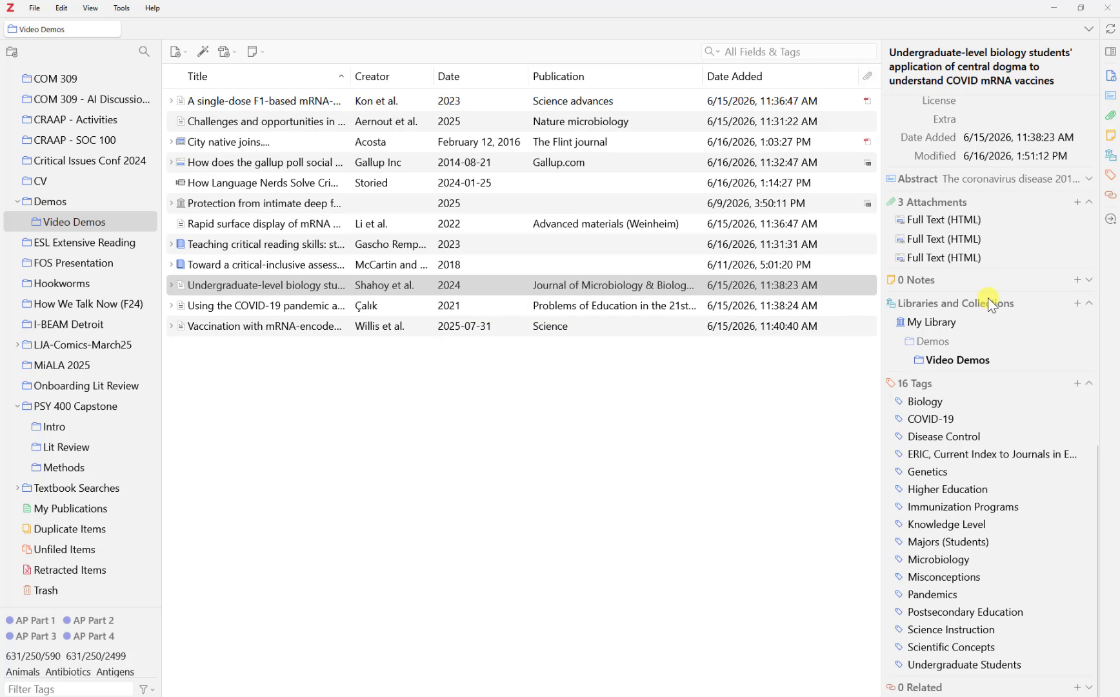
Check where the biology article's first Full Text (HTML) attachment leads and rename that attachment "QuickSearch Link"
{"action": "double_click", "coordinate": [957, 218]}
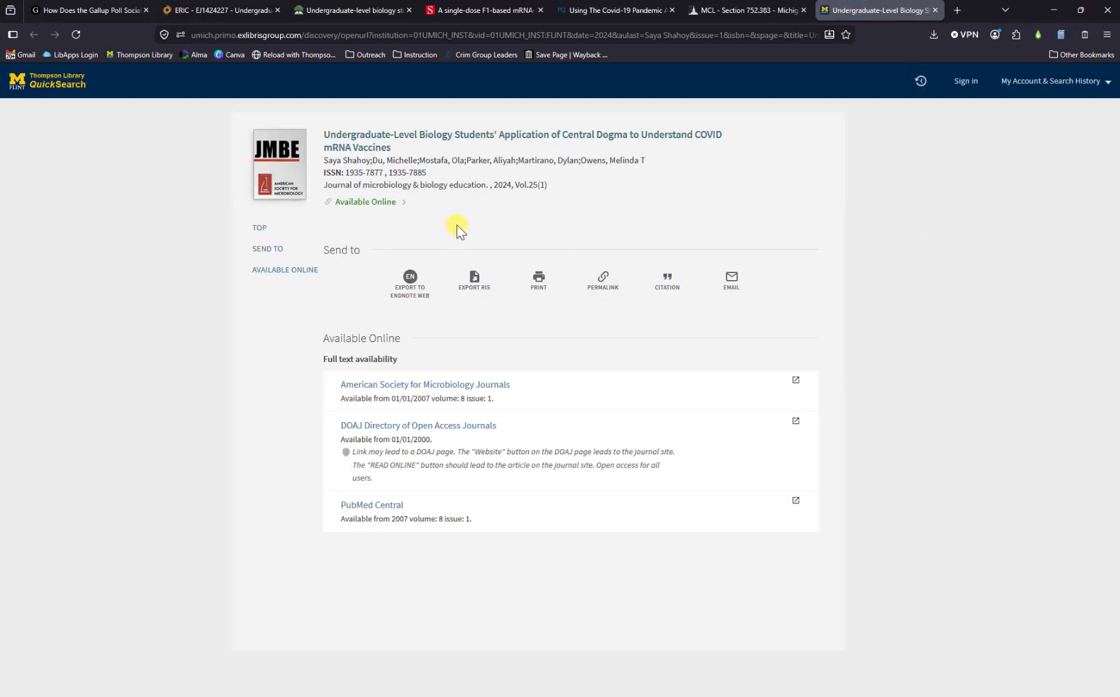
{"action": "key", "text": "alt+Tab"}
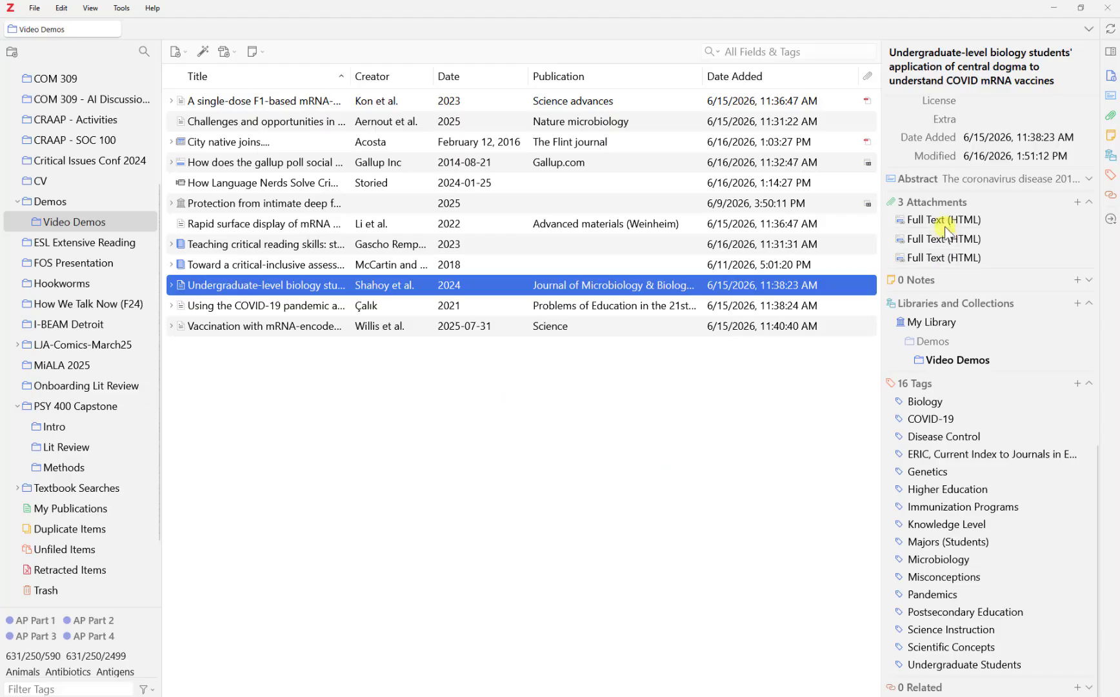
{"action": "left_click", "coordinate": [171, 285]}
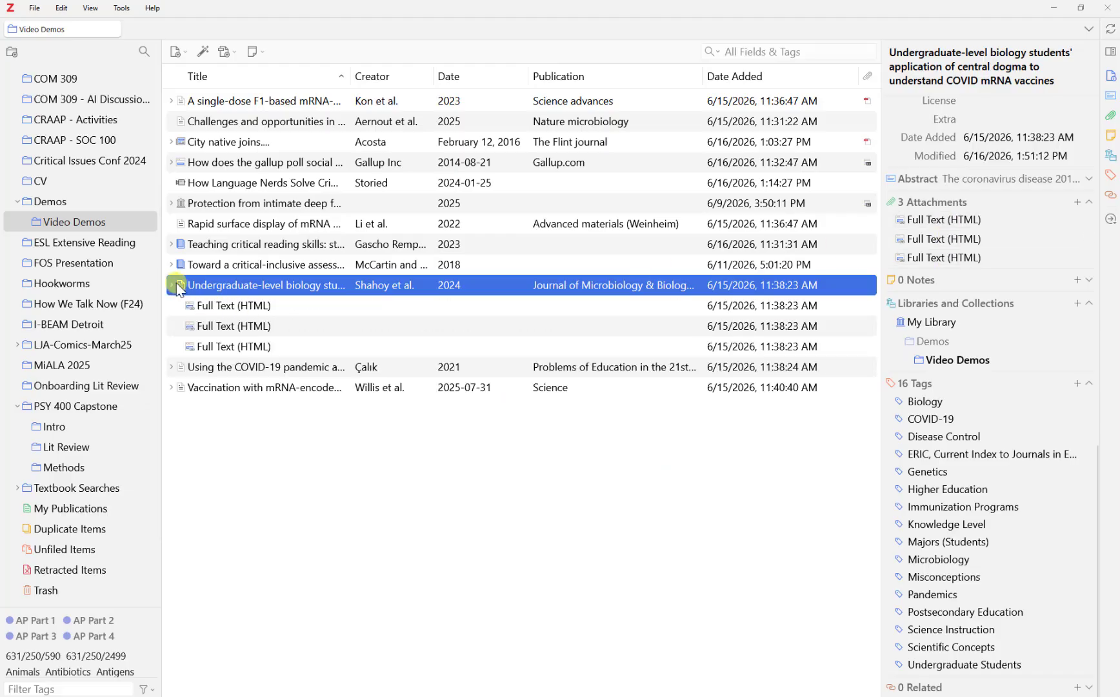
{"action": "left_click", "coordinate": [237, 305]}
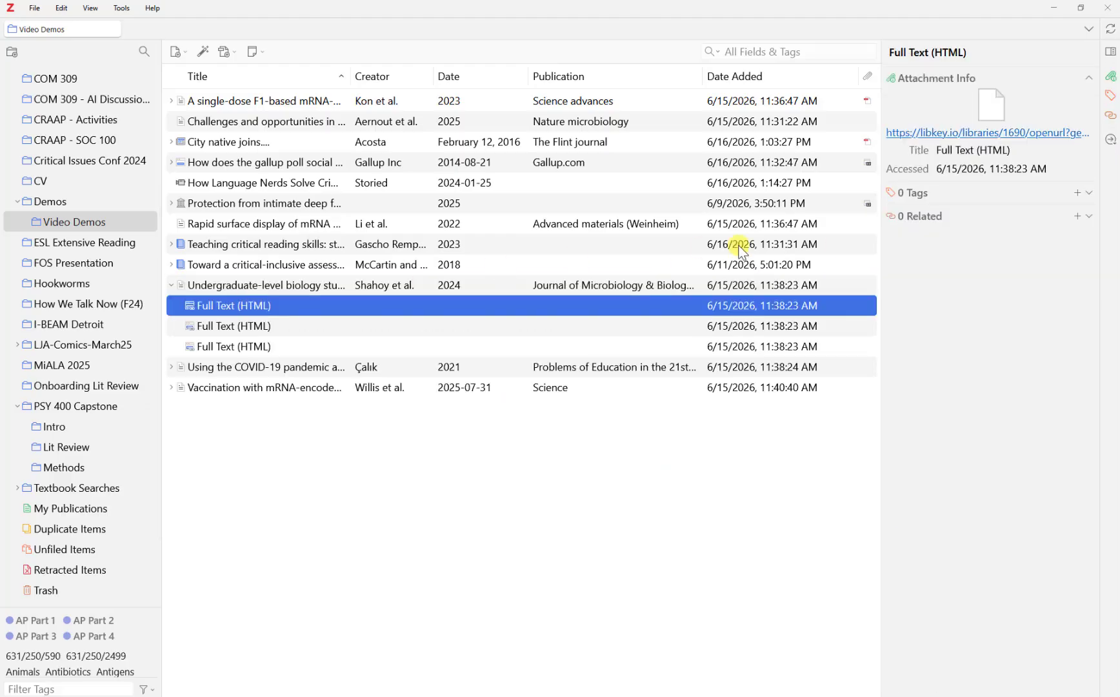
{"action": "left_click", "coordinate": [1007, 150]}
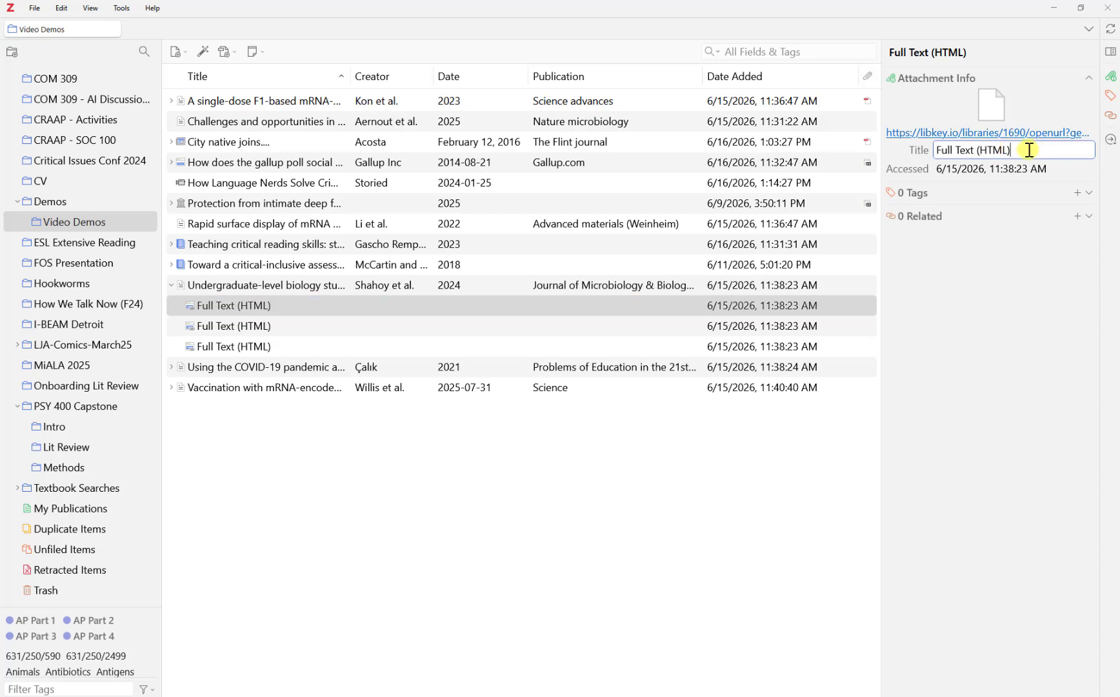
{"action": "left_click_drag", "start_coordinate": [1032, 150], "coordinate": [931, 149]}
{"action": "type", "text": "Quick"}
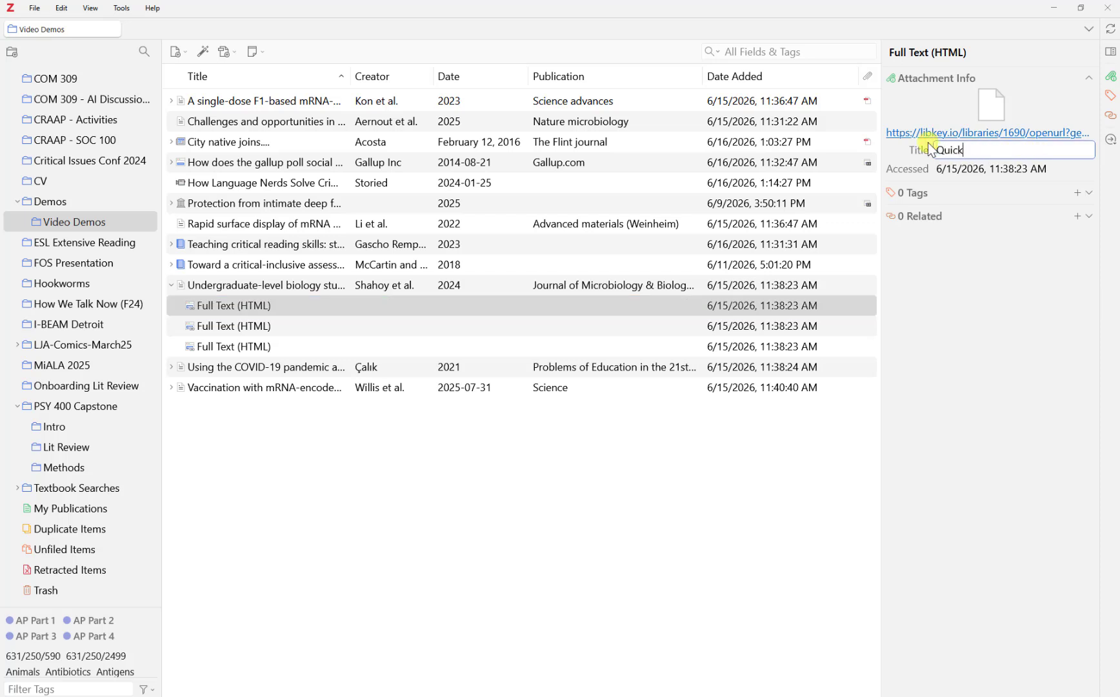
{"action": "type", "text": "Search Link"}
{"action": "key", "text": "Return"}
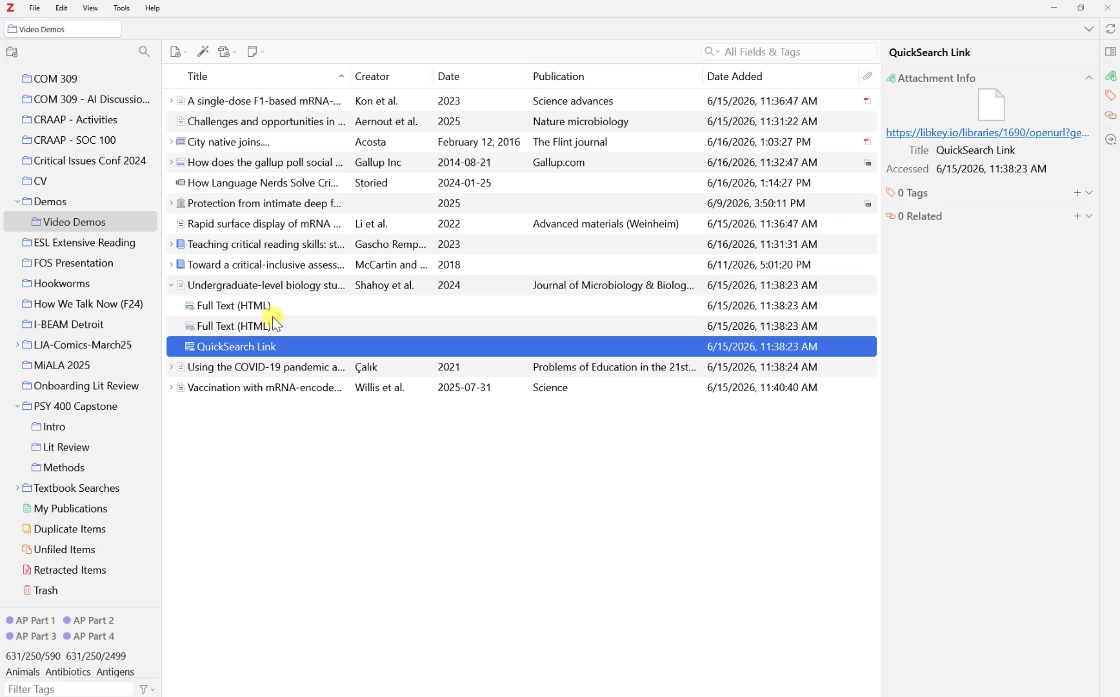
Remove all the tags from the undergraduate-level biology article, from Biology through Undergraduate Students
{"action": "left_click", "coordinate": [261, 285]}
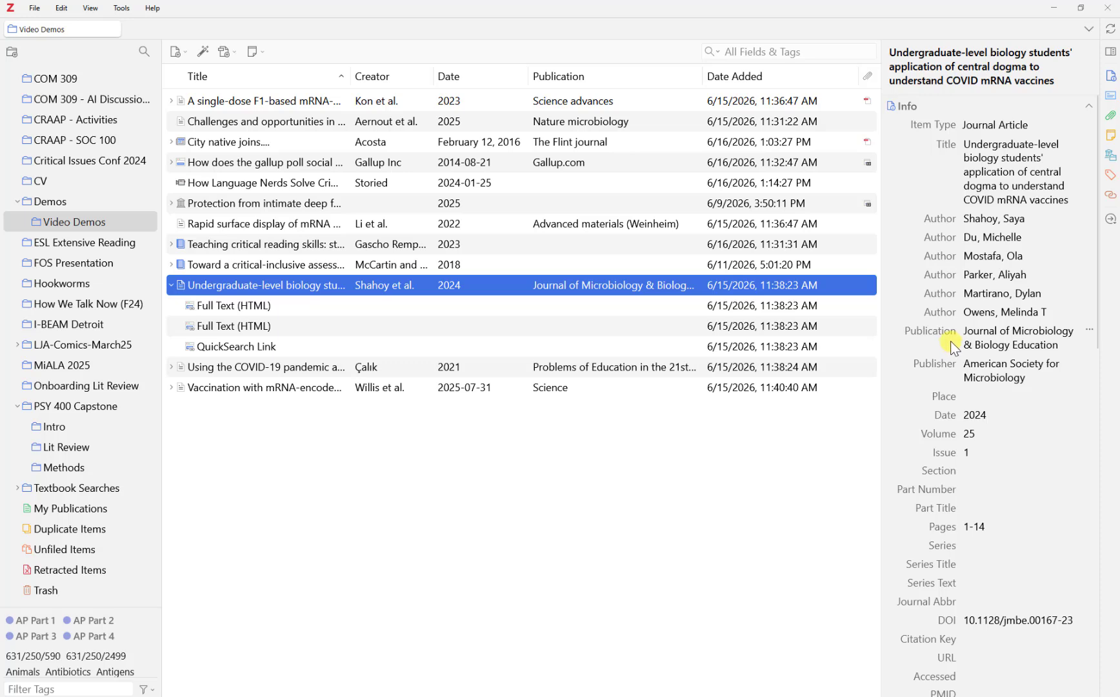
{"action": "scroll", "coordinate": [953, 346], "scroll_direction": "down", "scroll_amount": 10}
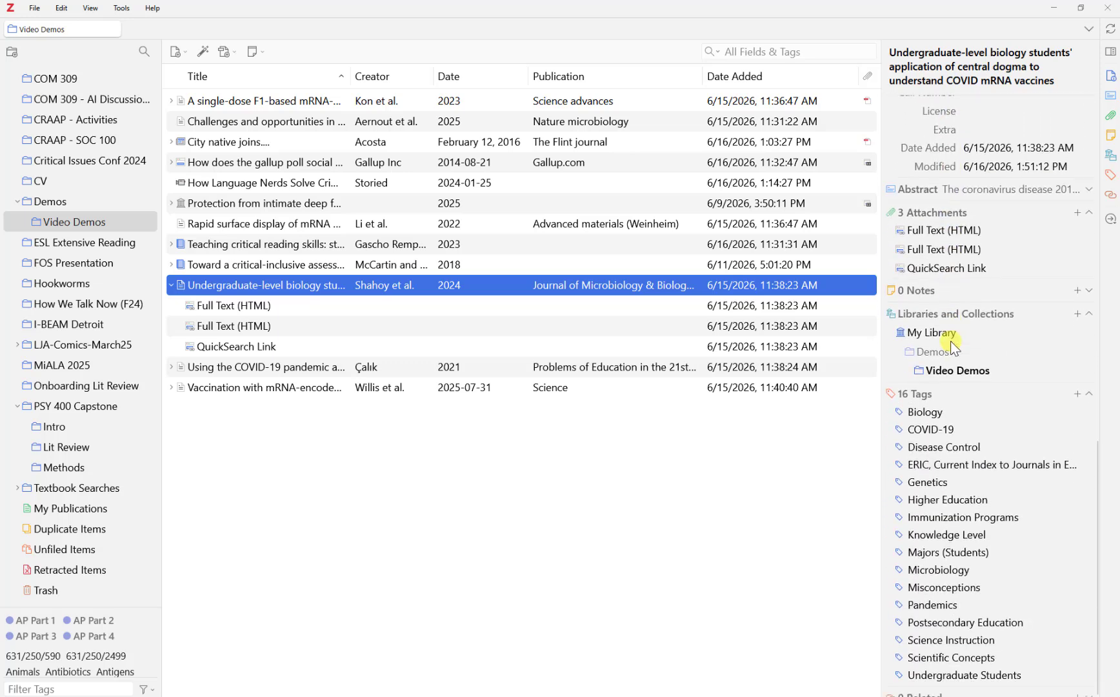
{"action": "mouse_move", "coordinate": [944, 357]}
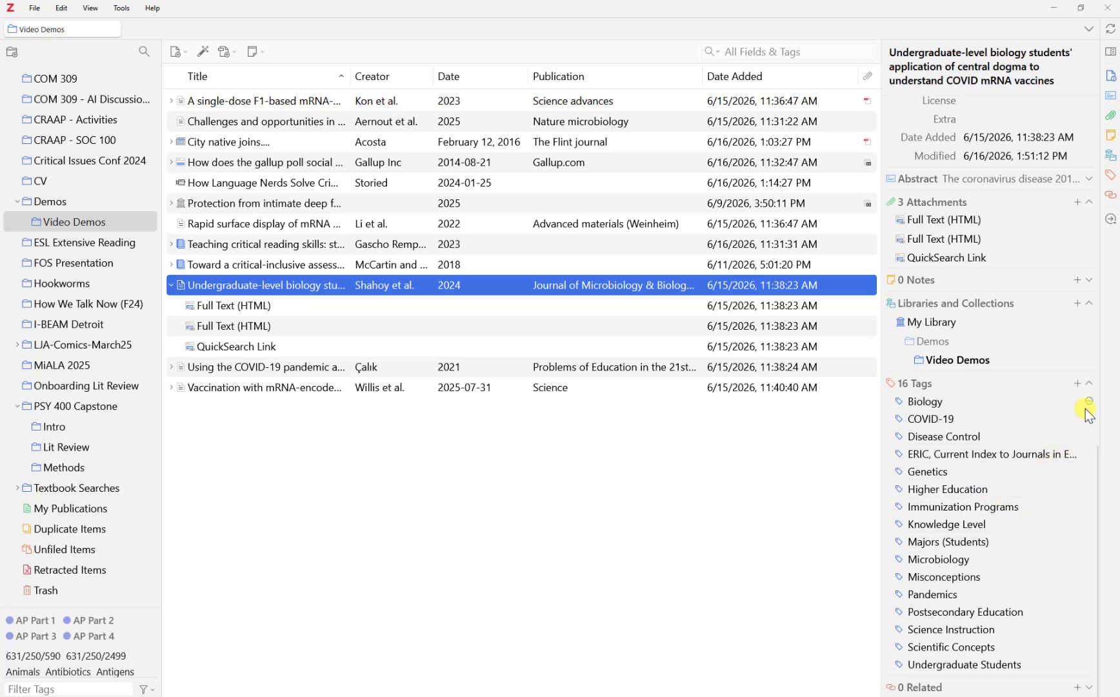
{"action": "left_click", "coordinate": [1089, 402]}
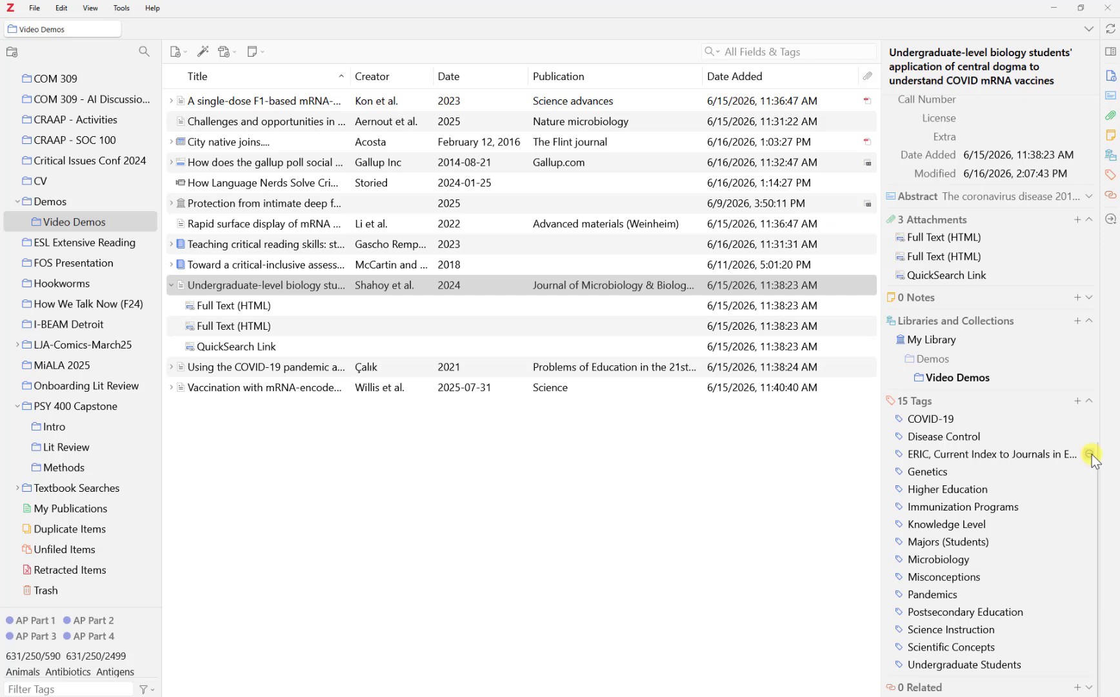
{"action": "left_click", "coordinate": [1091, 454]}
{"action": "left_click", "coordinate": [1091, 455]}
{"action": "left_click", "coordinate": [1092, 454]}
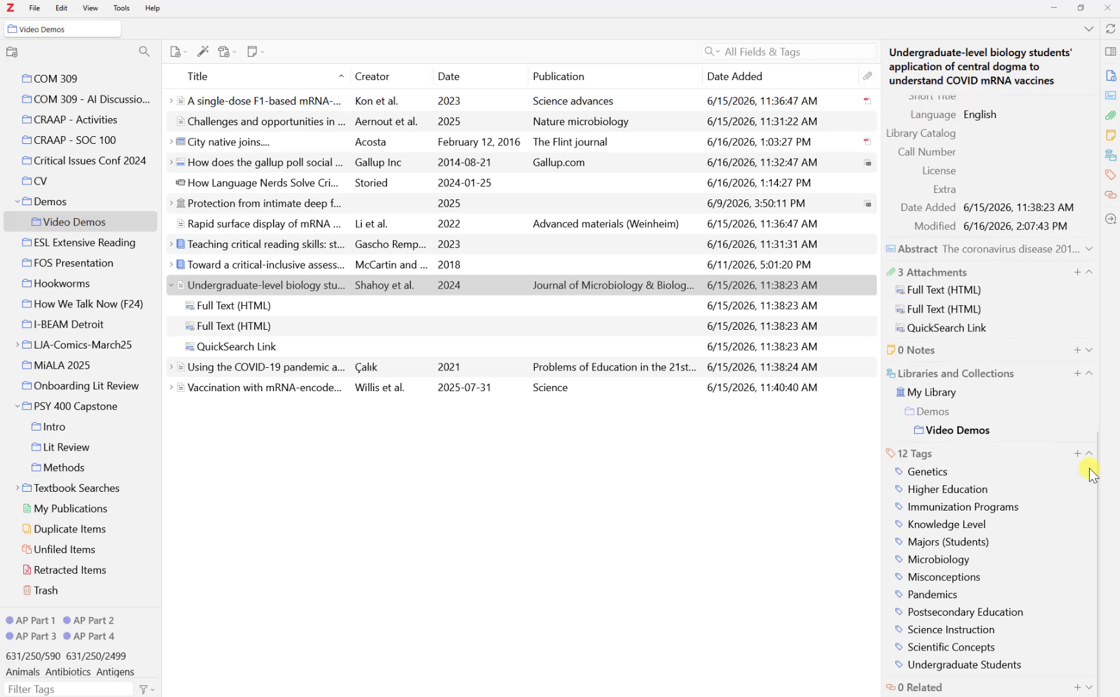
{"action": "left_click", "coordinate": [1091, 507]}
{"action": "left_click", "coordinate": [1091, 506]}
{"action": "left_click", "coordinate": [1091, 506]}
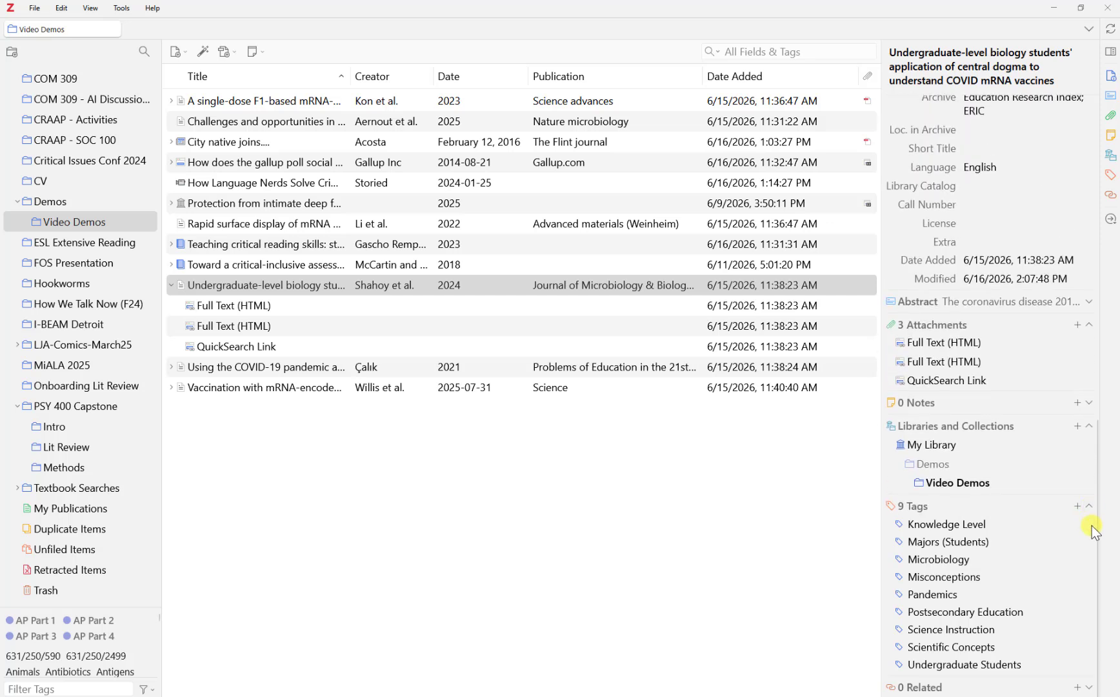
{"action": "left_click", "coordinate": [1091, 527]}
{"action": "left_click", "coordinate": [1092, 540]}
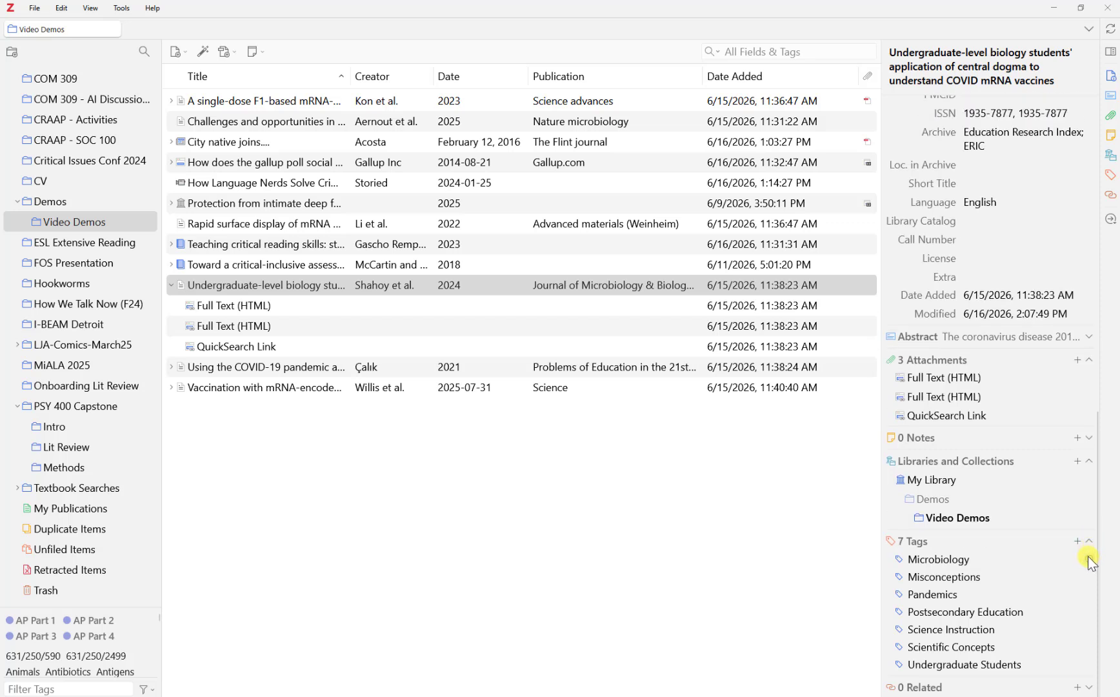
{"action": "left_click", "coordinate": [1090, 560]}
{"action": "left_click", "coordinate": [1087, 578]}
{"action": "left_click", "coordinate": [1088, 595]}
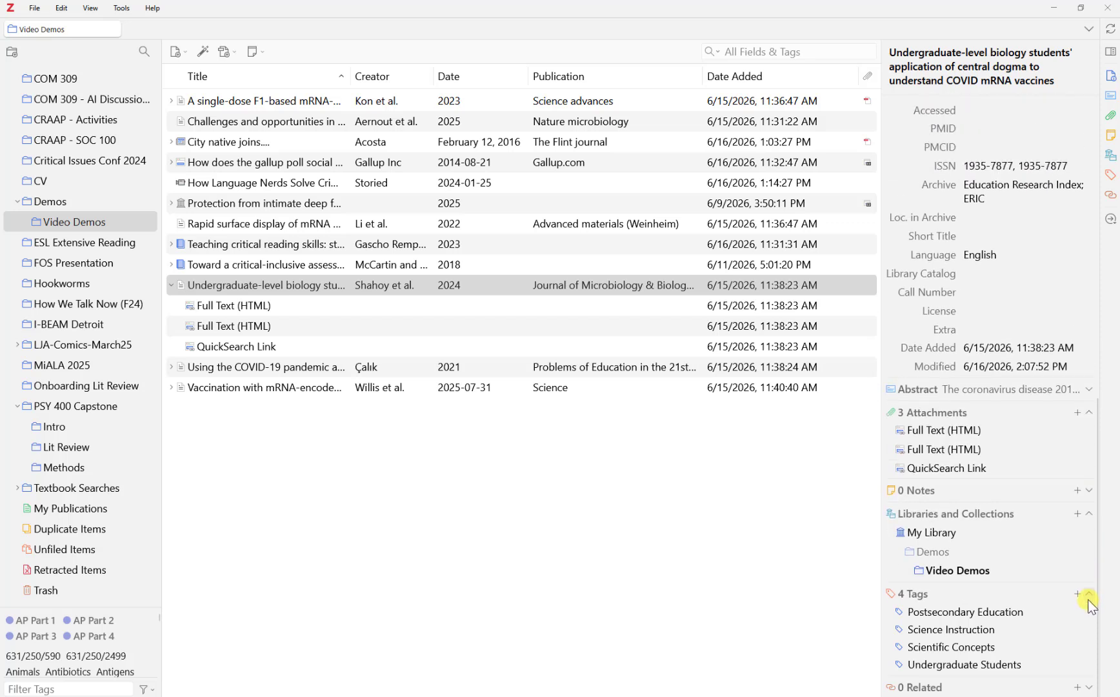
{"action": "left_click", "coordinate": [1088, 615]}
{"action": "left_click", "coordinate": [1089, 630]}
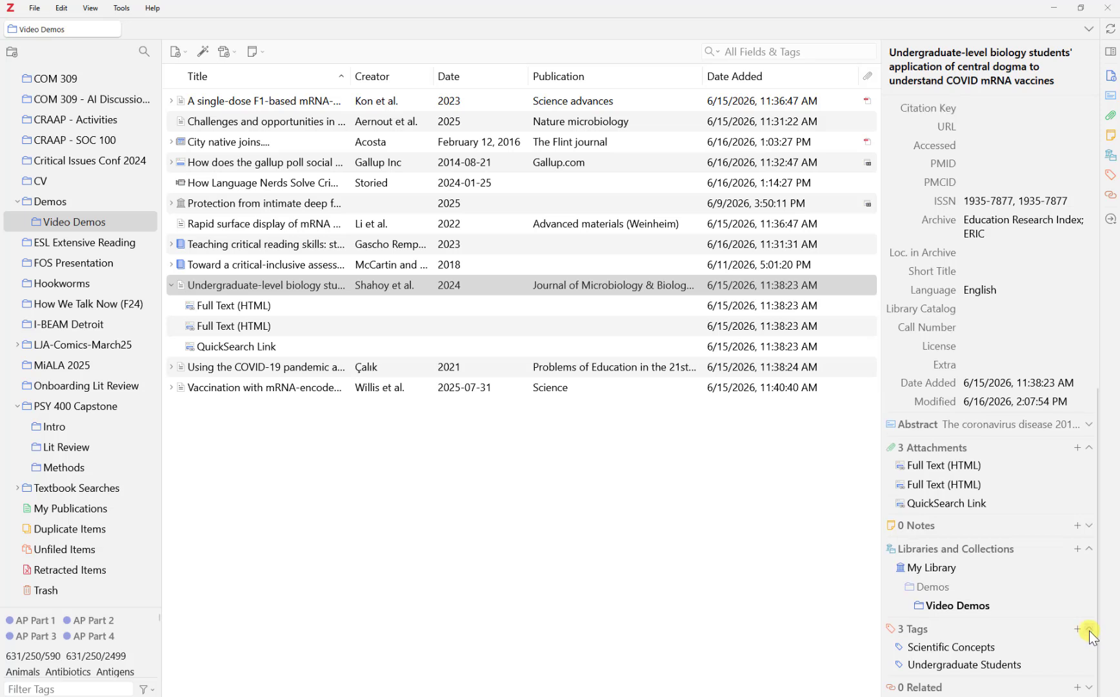
{"action": "left_click", "coordinate": [1089, 649]}
{"action": "left_click", "coordinate": [1089, 666]}
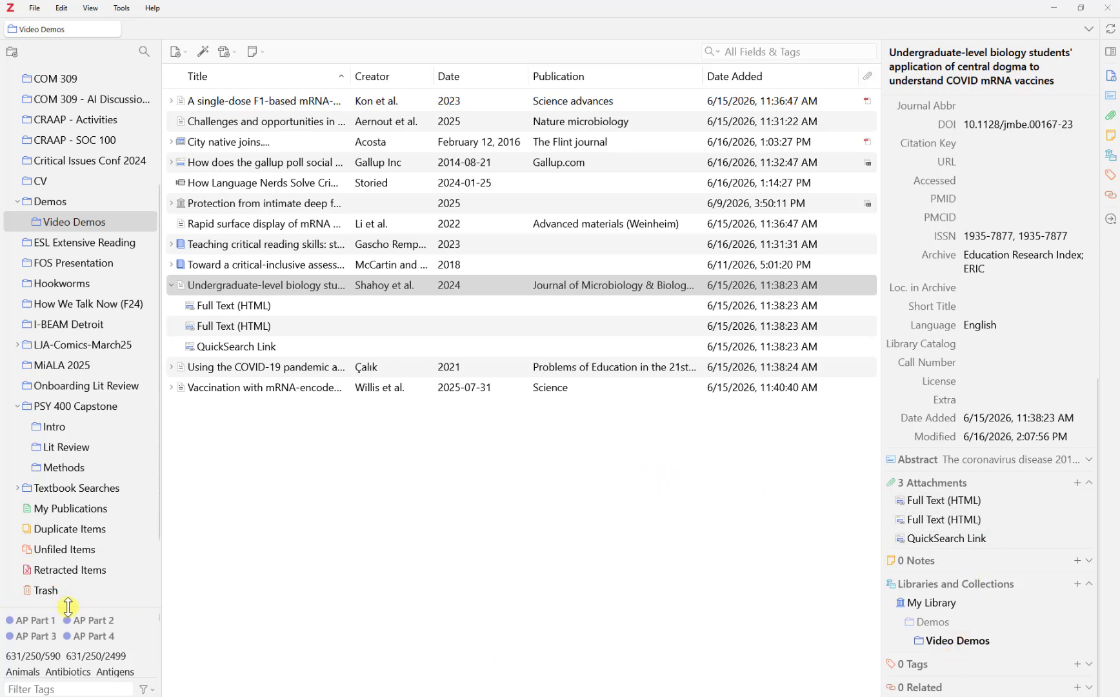
Enlarge the tag selector below the collections list to show more of the collection's tags
{"action": "left_click_drag", "start_coordinate": [69, 609], "coordinate": [88, 269]}
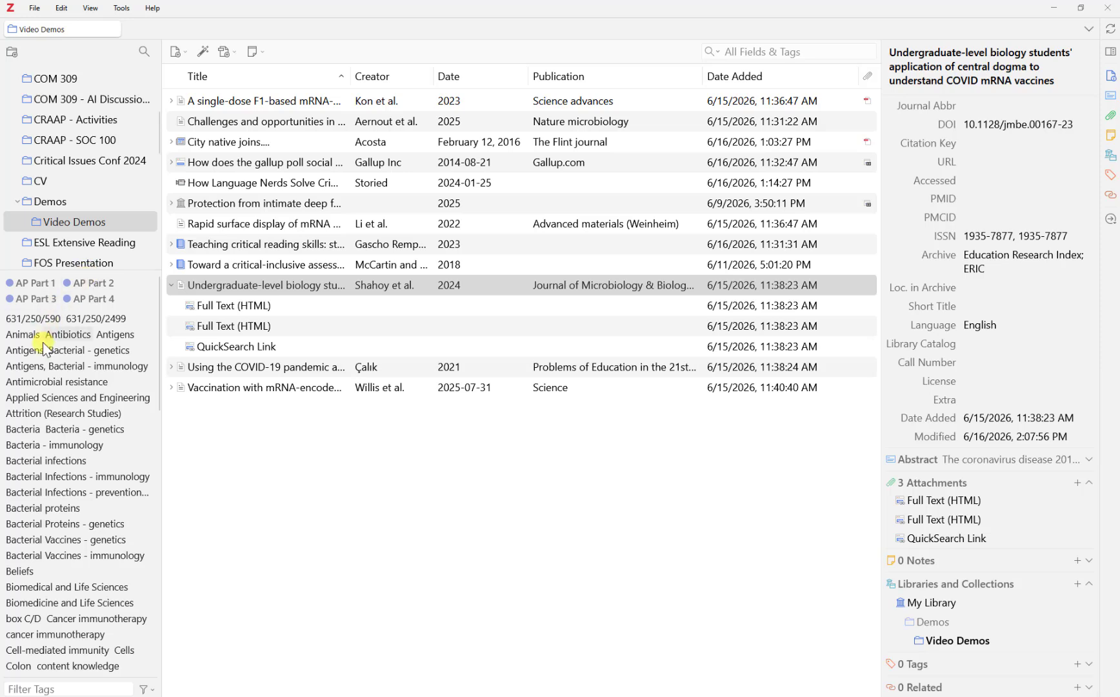
Look through the full list of tags in the Video Demos collection's tag selector
{"action": "scroll", "coordinate": [49, 474], "scroll_direction": "down", "scroll_amount": 2}
{"action": "scroll", "coordinate": [48, 471], "scroll_direction": "down", "scroll_amount": 10}
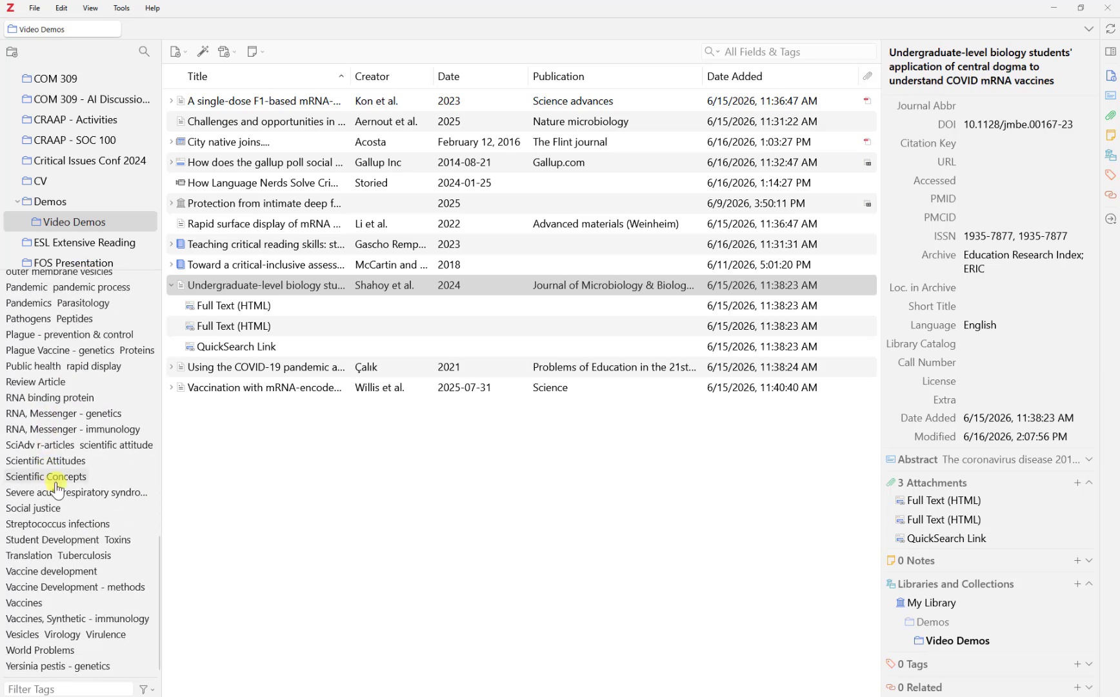
{"action": "scroll", "coordinate": [62, 529], "scroll_direction": "up", "scroll_amount": 12}
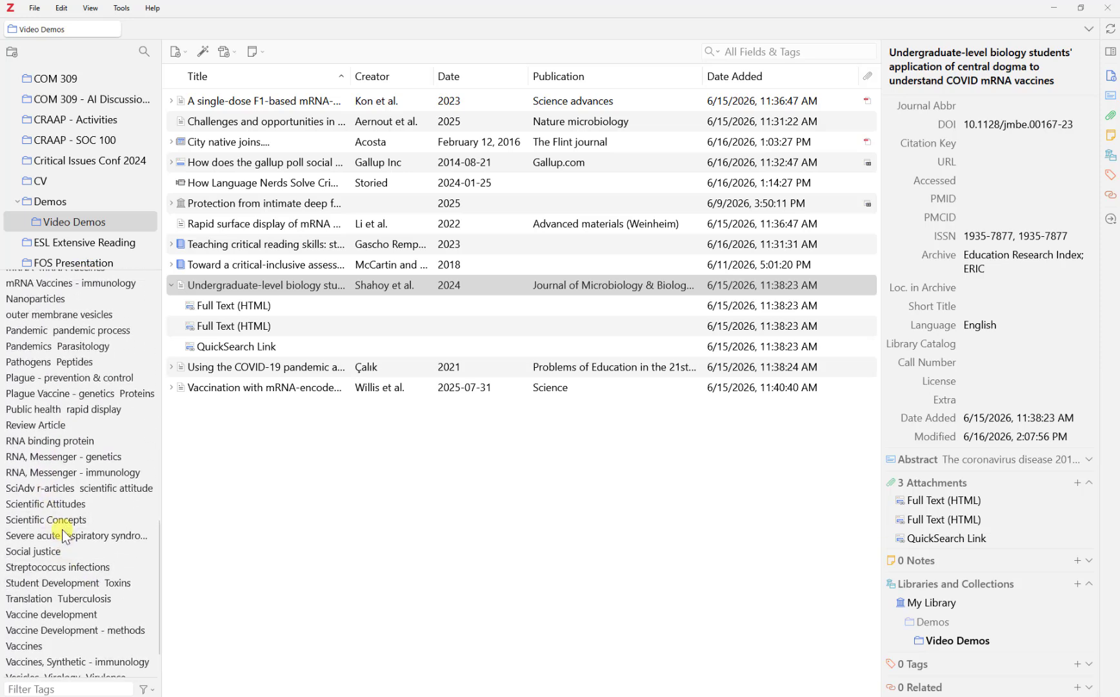
{"action": "scroll", "coordinate": [60, 522], "scroll_direction": "up", "scroll_amount": 3}
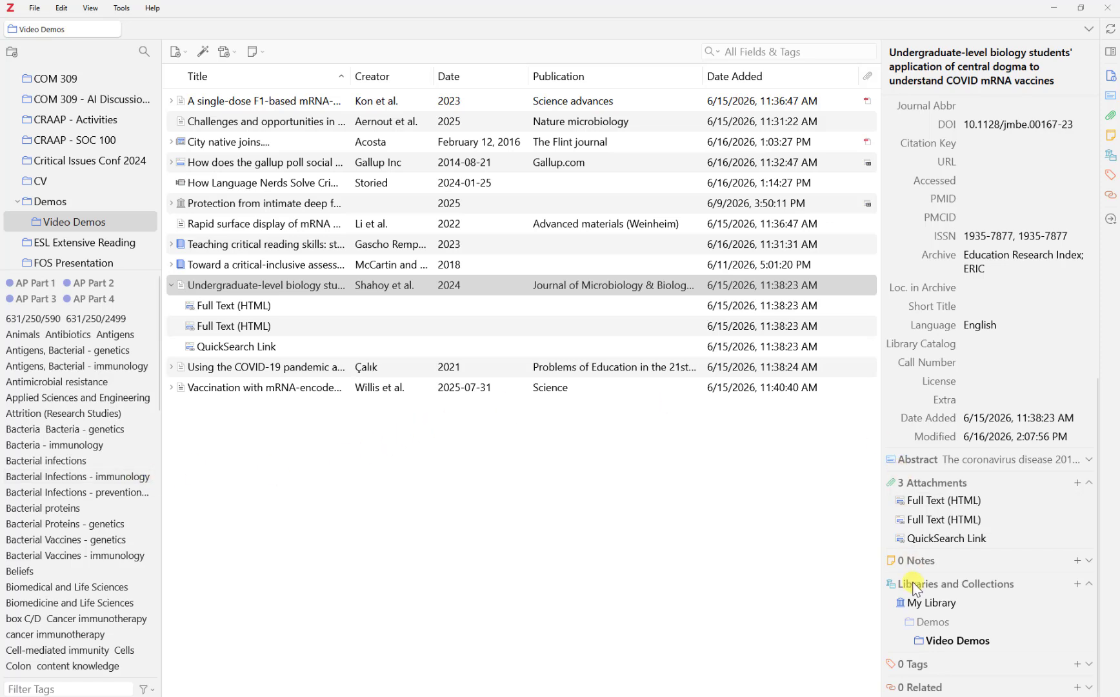
Turn off automatic tagging of items with keywords and subject headings in the general settings and close the settings
{"action": "left_click", "coordinate": [62, 8]}
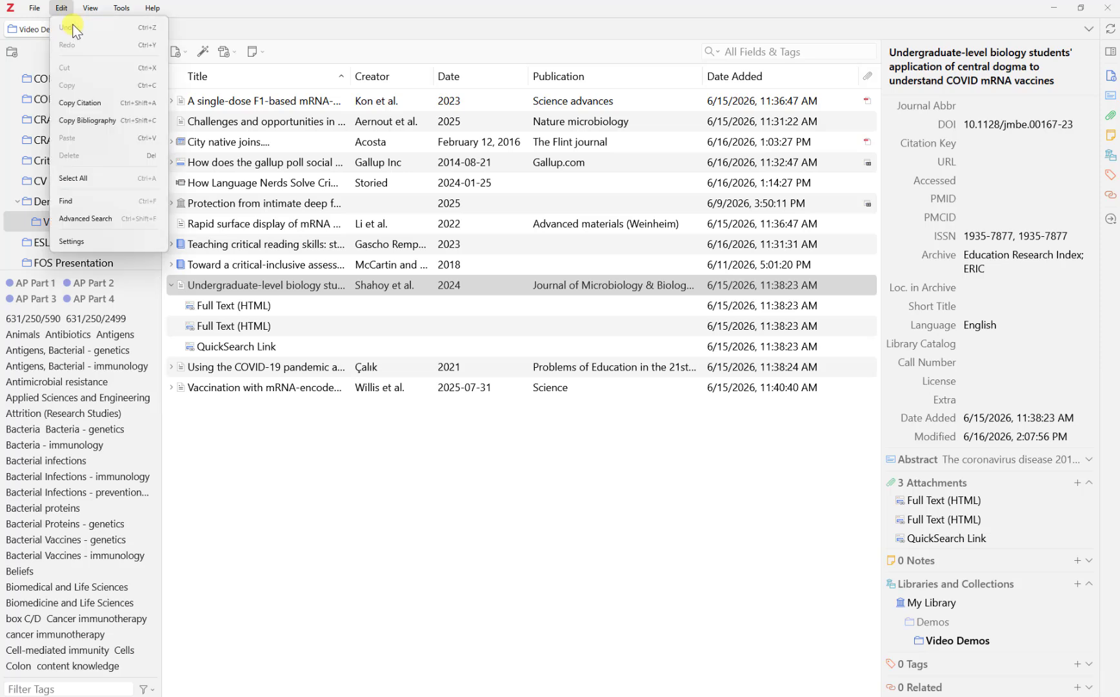
{"action": "left_click", "coordinate": [89, 246]}
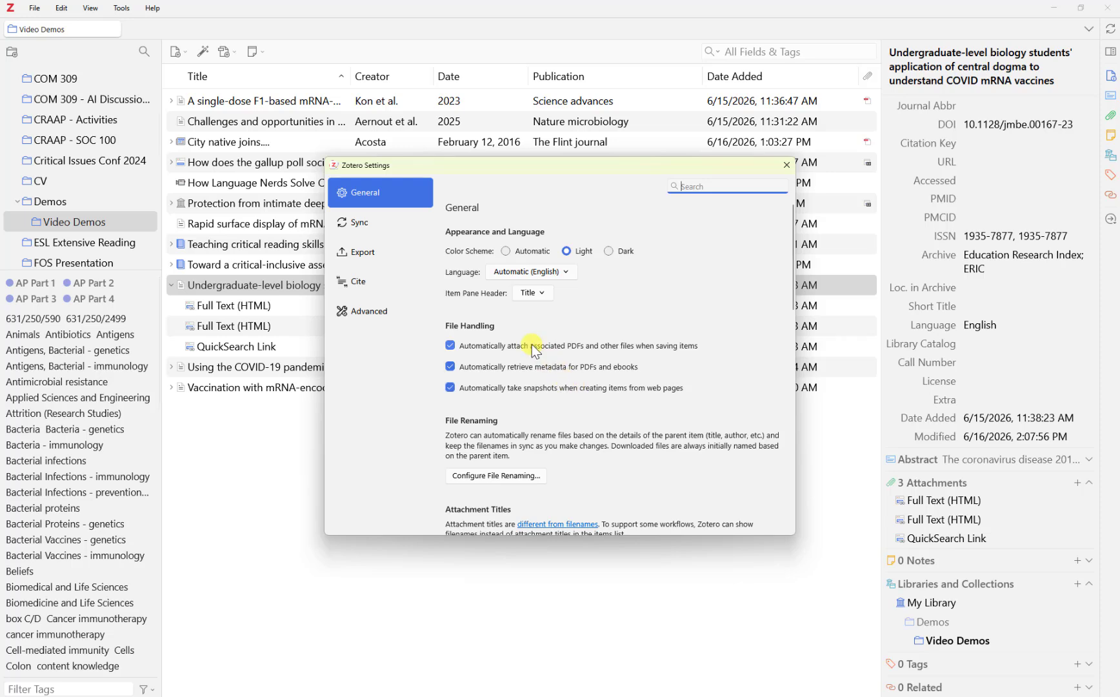
{"action": "scroll", "coordinate": [533, 349], "scroll_direction": "down", "scroll_amount": 2}
{"action": "scroll", "coordinate": [533, 348], "scroll_direction": "down", "scroll_amount": 5}
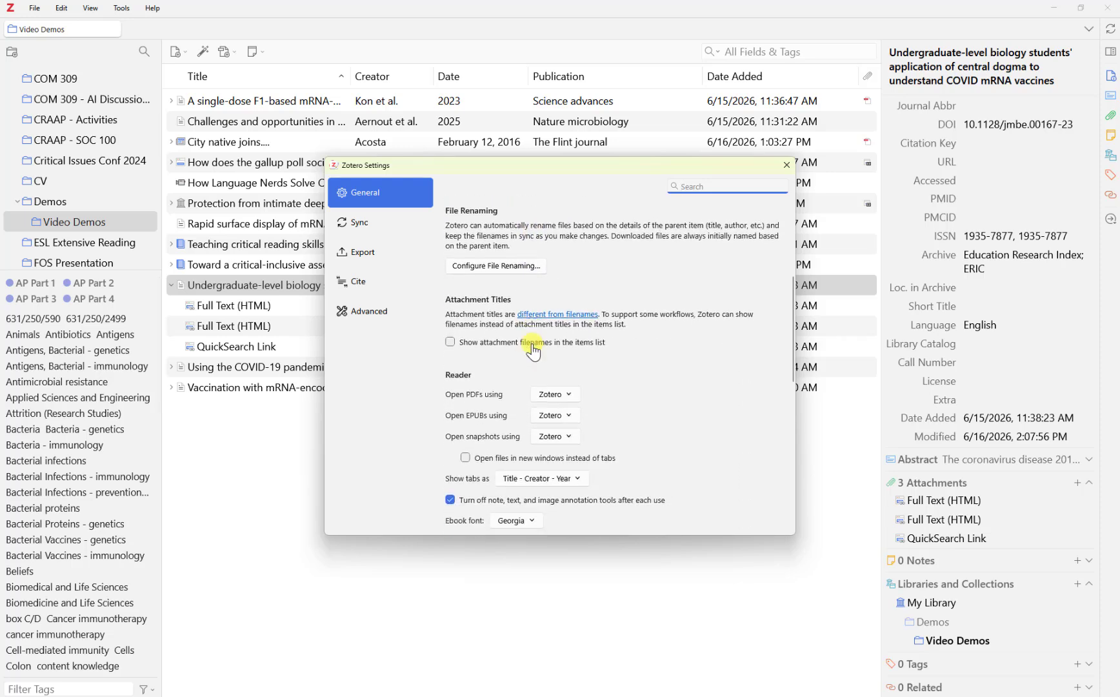
{"action": "scroll", "coordinate": [533, 348], "scroll_direction": "down", "scroll_amount": 10}
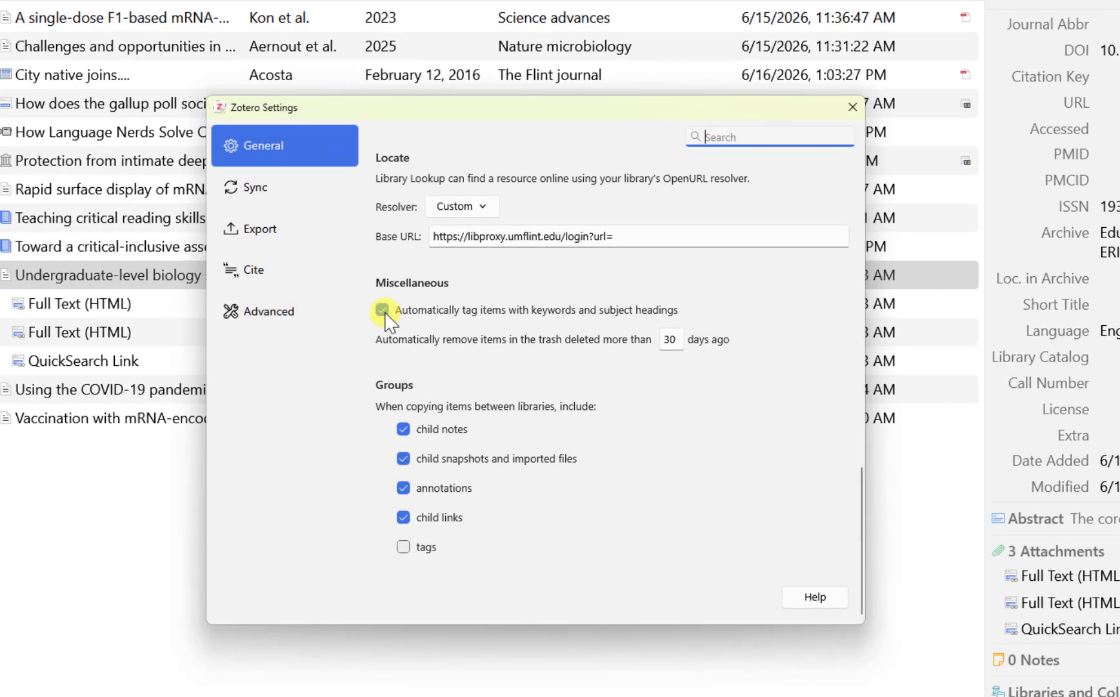
{"action": "left_click", "coordinate": [383, 310]}
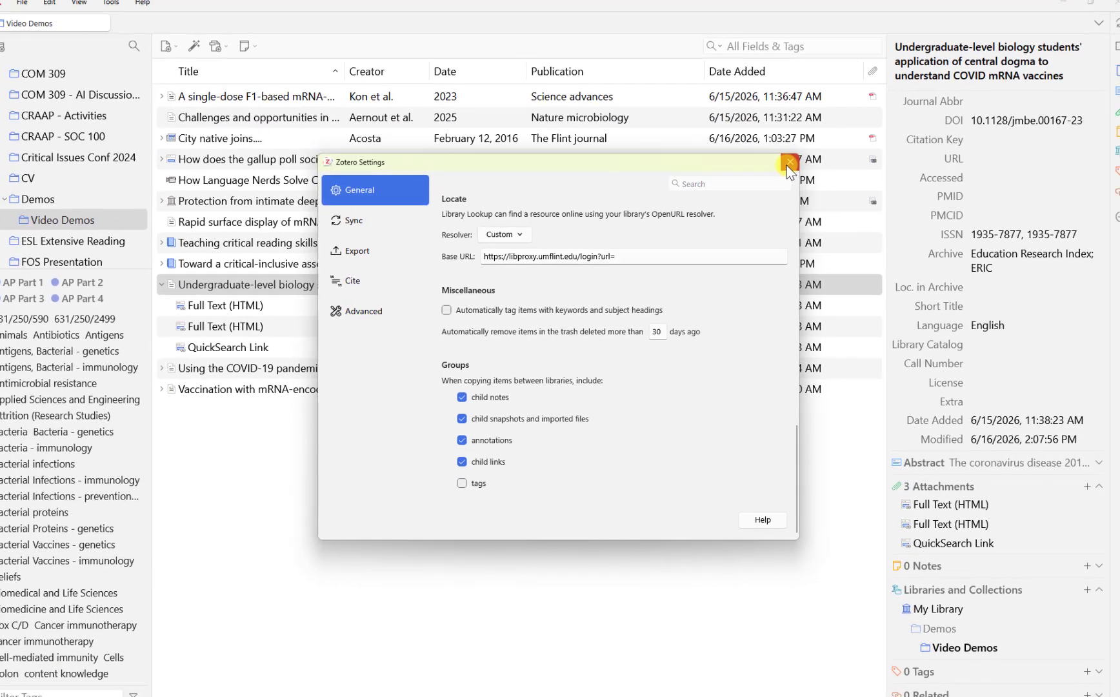
{"action": "left_click", "coordinate": [788, 164]}
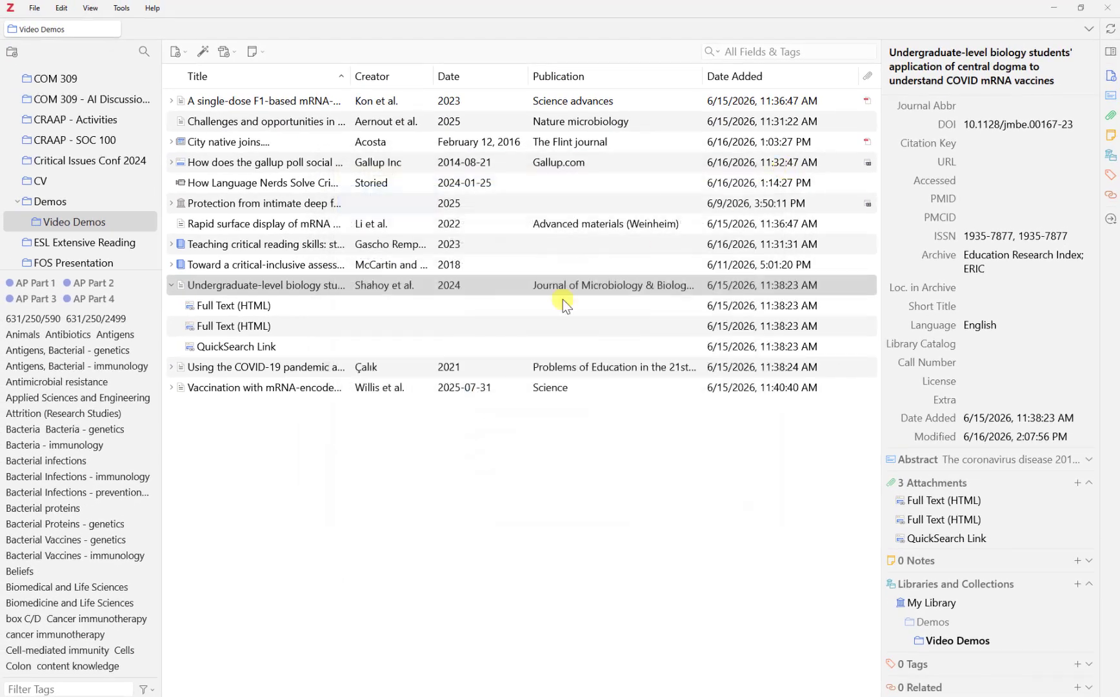
Remove the Evaluation and library orientation tags from the book "Toward a critical-inclusive assessment practice for library instruction"
{"action": "left_click", "coordinate": [293, 263]}
{"action": "scroll", "coordinate": [980, 444], "scroll_direction": "down", "scroll_amount": 5}
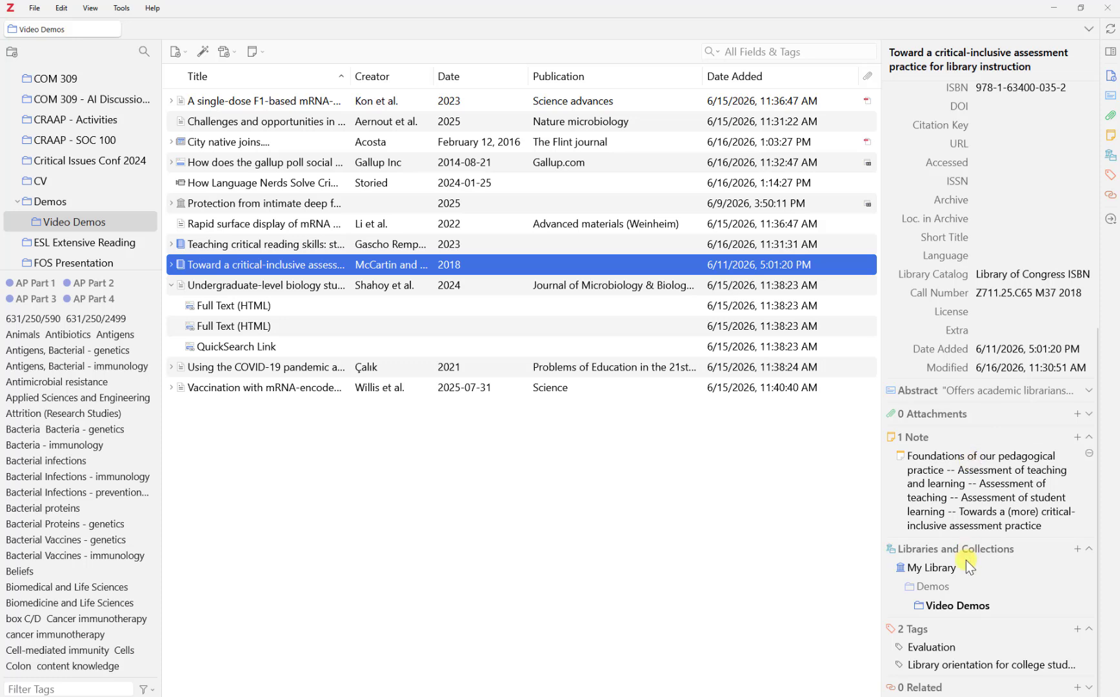
{"action": "mouse_move", "coordinate": [1031, 649]}
{"action": "left_click", "coordinate": [1089, 647]}
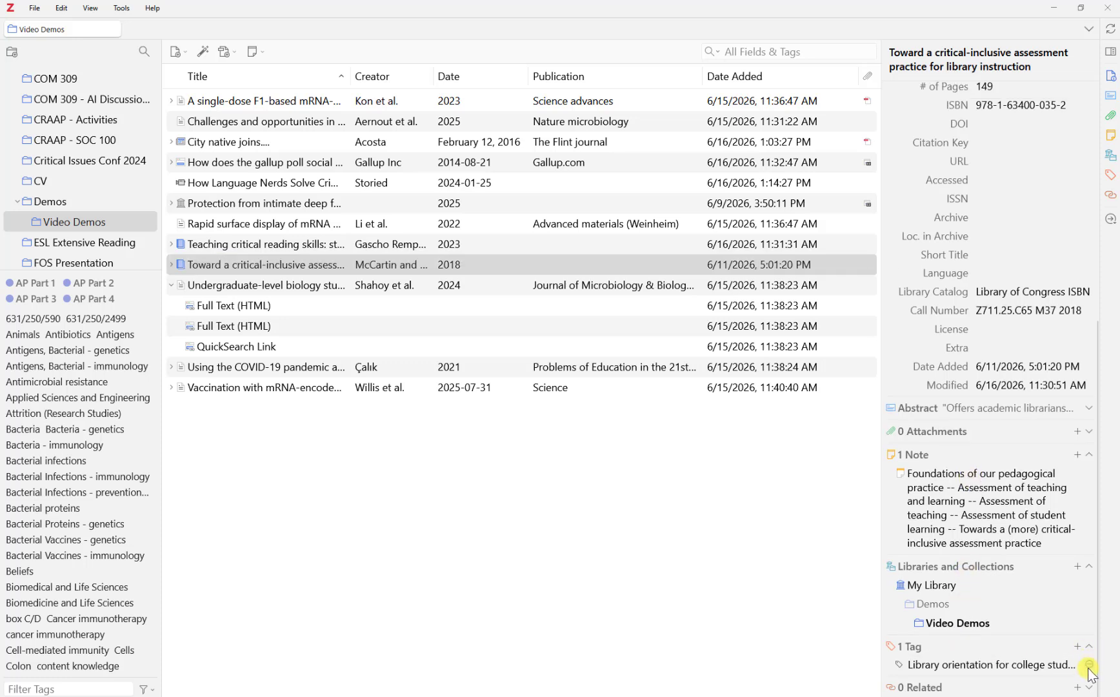
{"action": "left_click", "coordinate": [1089, 647]}
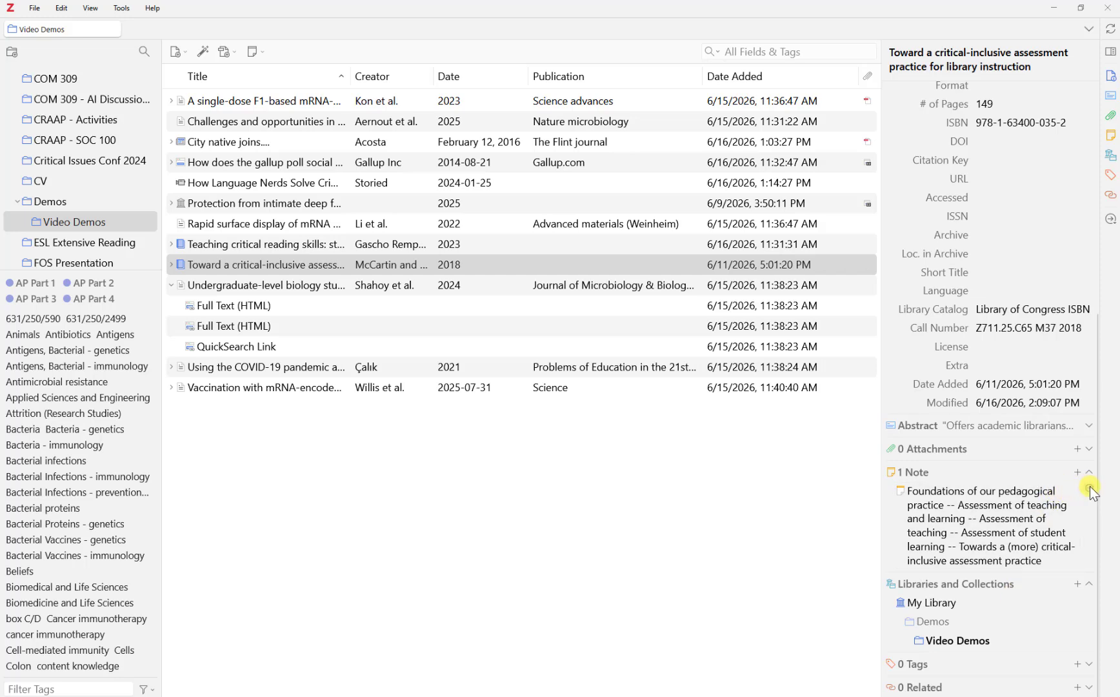
Delete the "Foundations of our pedagogical practice" note from the critical-inclusive assessment book
{"action": "left_click", "coordinate": [1090, 488]}
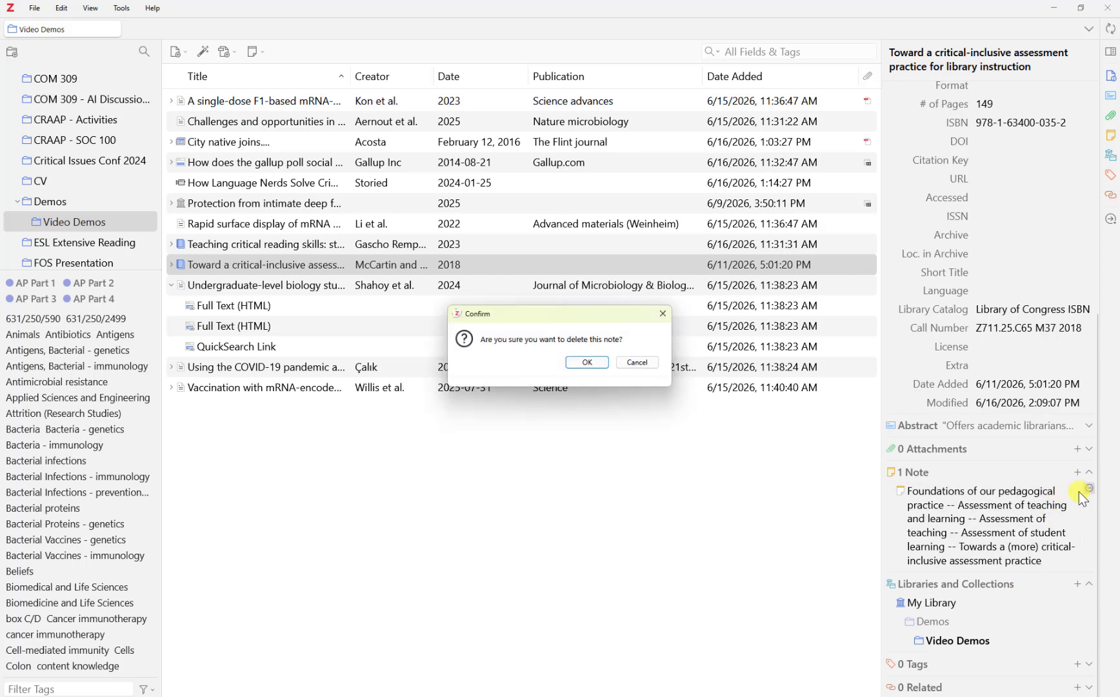
{"action": "left_click", "coordinate": [582, 361]}
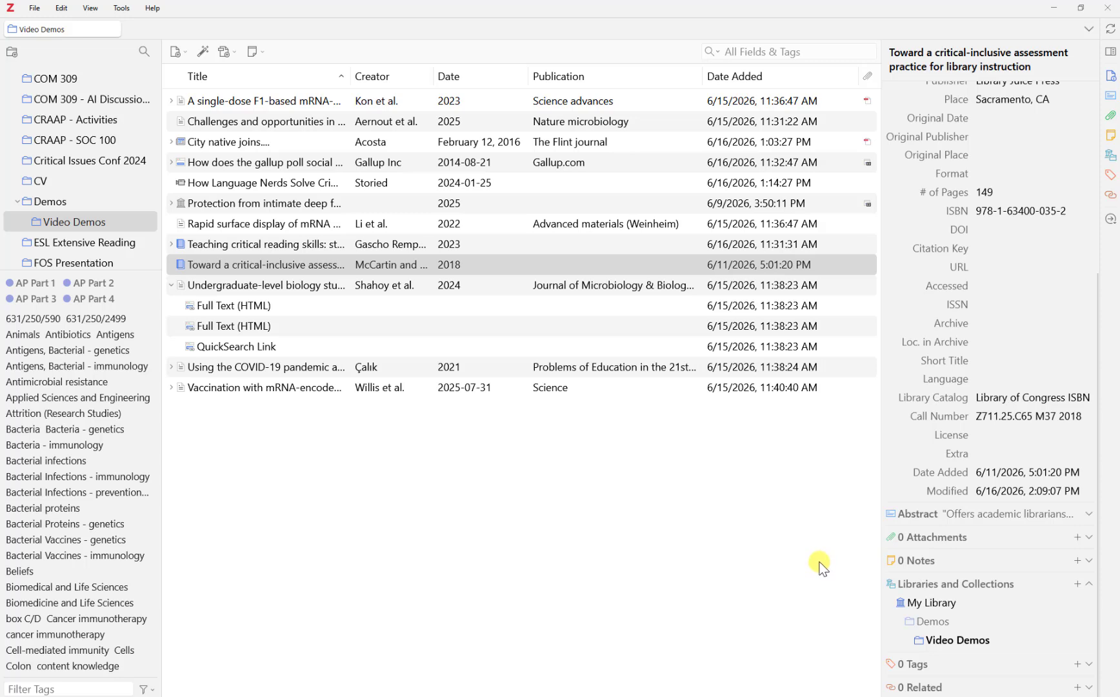
{"action": "scroll", "coordinate": [952, 416], "scroll_direction": "up", "scroll_amount": 5}
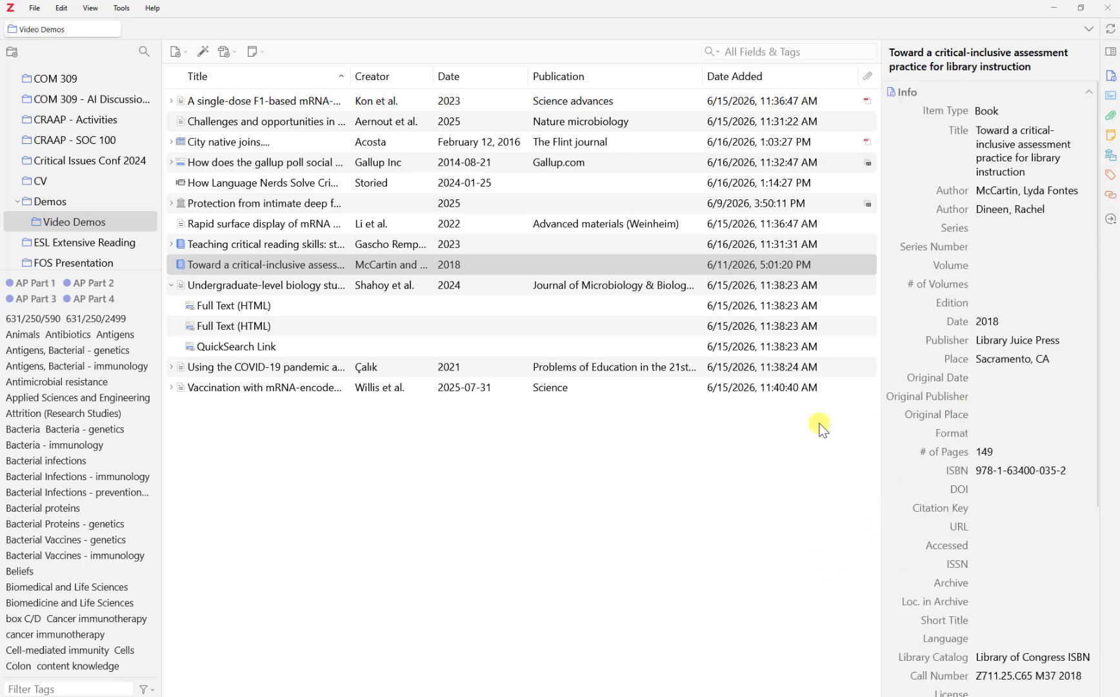